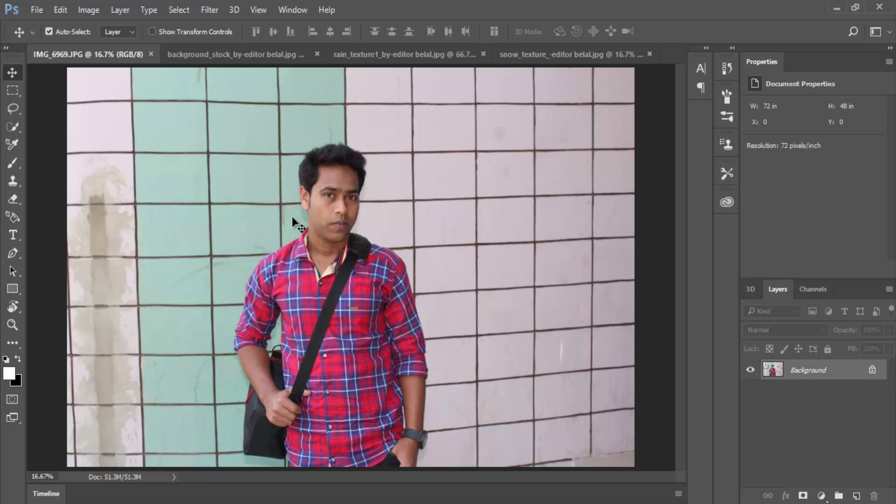
# Step: Crop to a narrow upright frame around the man, extending the canvas slightly above his head
pyautogui.click(21, 342)
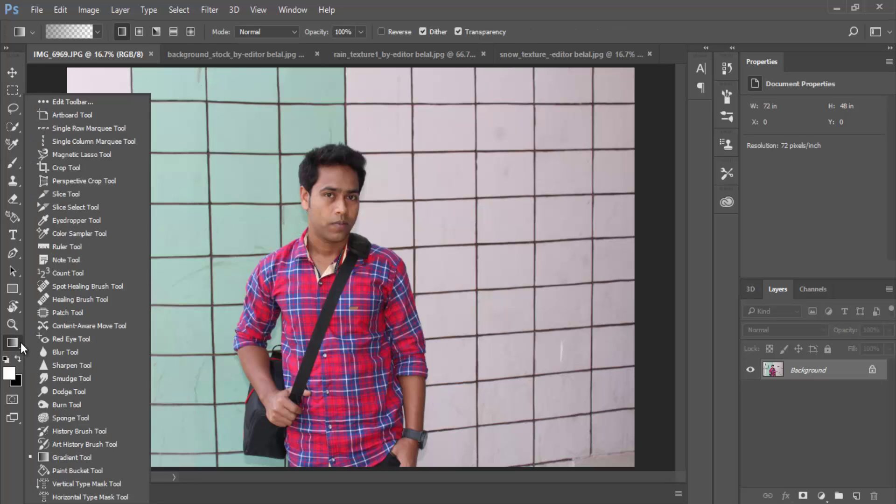
pyautogui.click(71, 172)
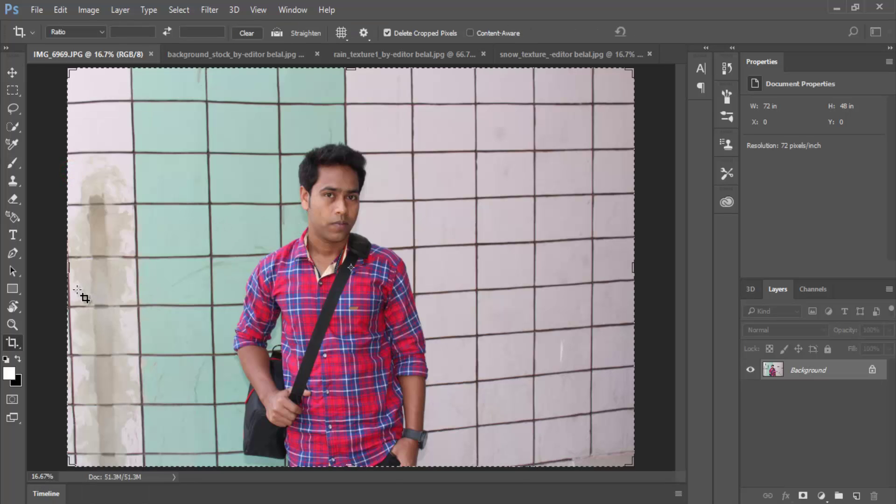
pyautogui.moveTo(67, 267); pyautogui.dragTo(125, 269)
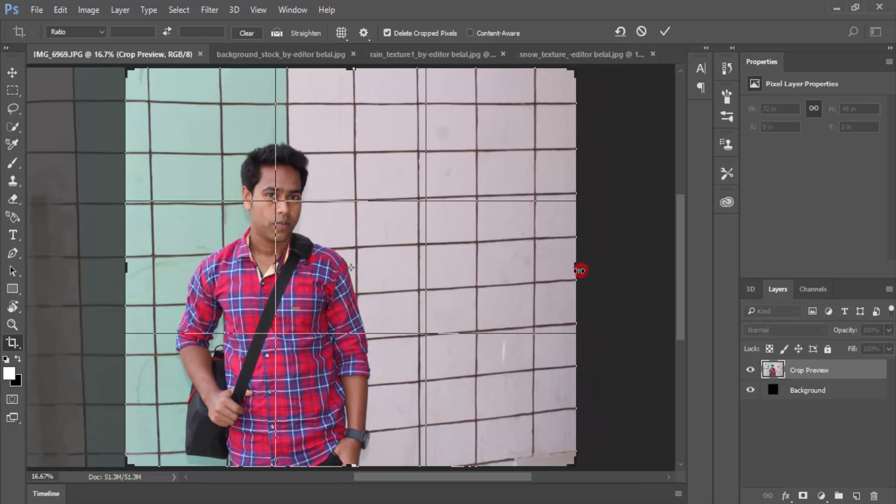
pyautogui.moveTo(579, 270); pyautogui.dragTo(513, 299)
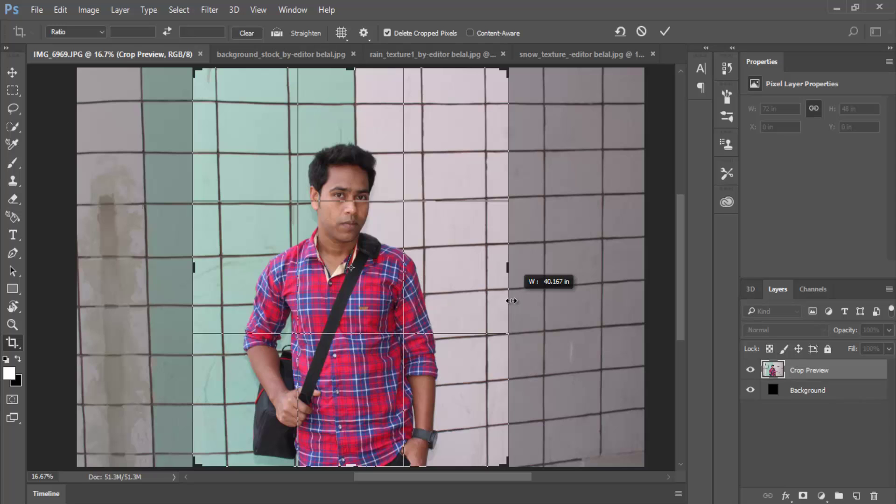
pyautogui.moveTo(511, 300); pyautogui.dragTo(492, 281)
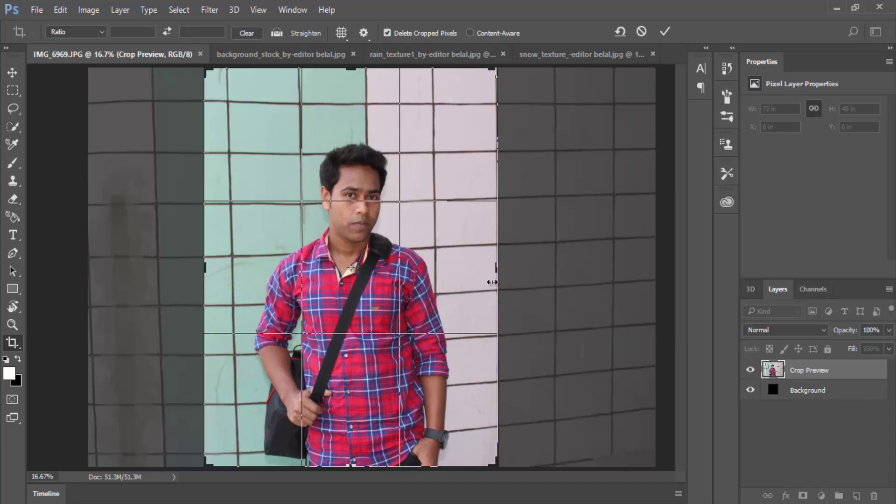
pyautogui.moveTo(351, 68); pyautogui.dragTo(353, 76)
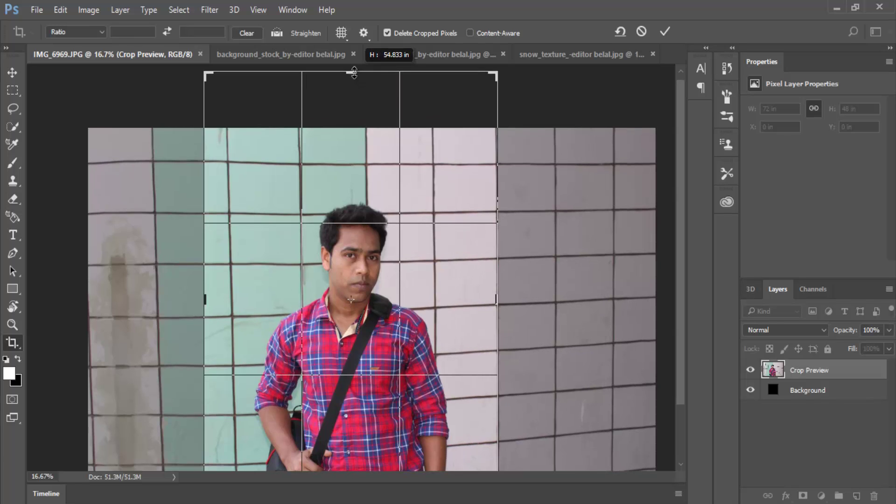
pyautogui.moveTo(353, 76); pyautogui.dragTo(353, 72)
pyautogui.click(665, 31)
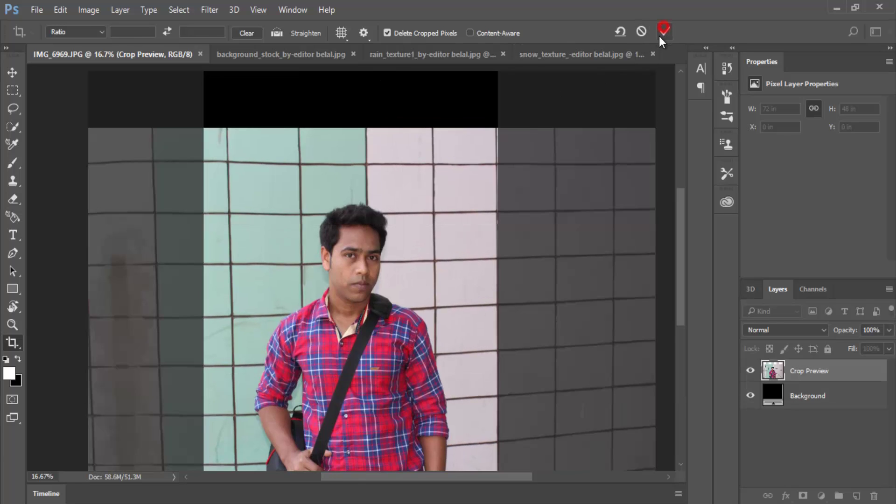
# Step: Quick-select the man's head, neck, right sleeve and shirt front
pyautogui.click(12, 74)
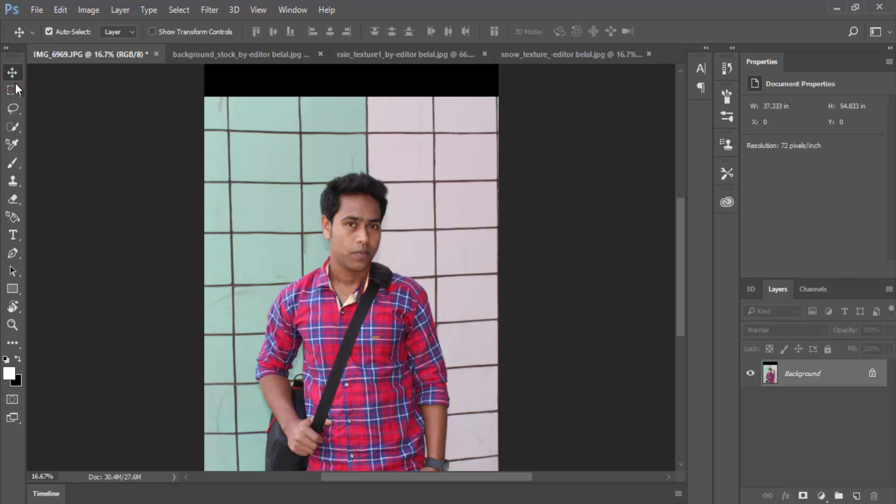
pyautogui.hotkey('ctrl', '0')
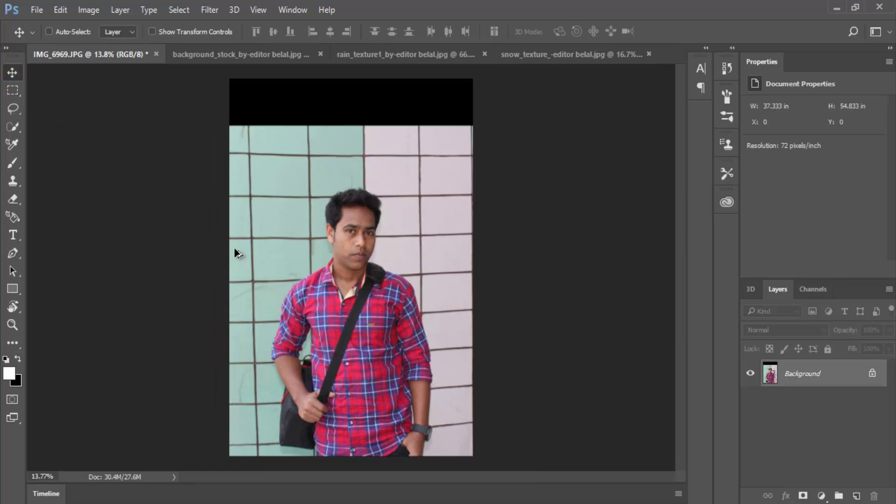
pyautogui.scroll(1, 235, 249)
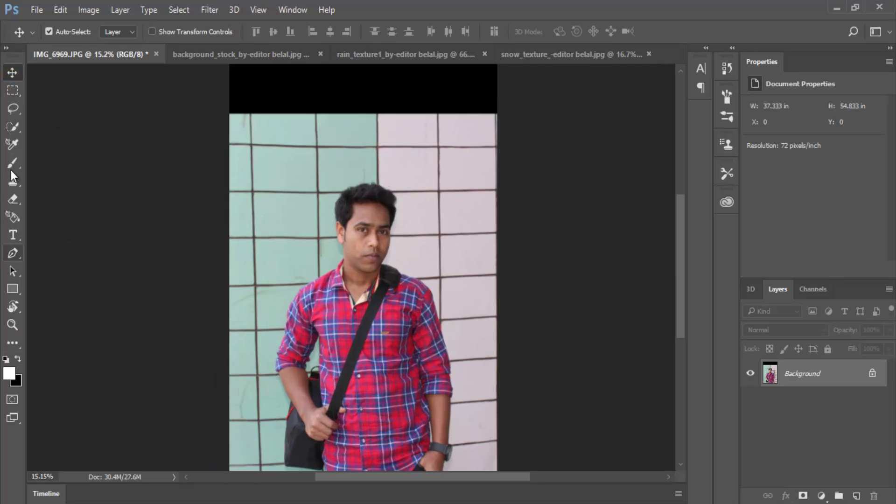
pyautogui.click(15, 127)
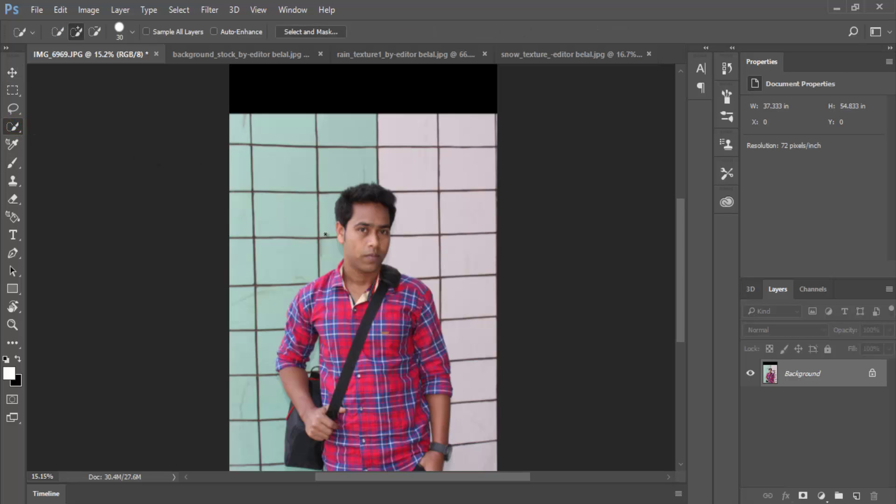
pyautogui.scroll(-1, 325, 234)
pyautogui.scroll(1, 364, 242)
pyautogui.scroll(1, 367, 237)
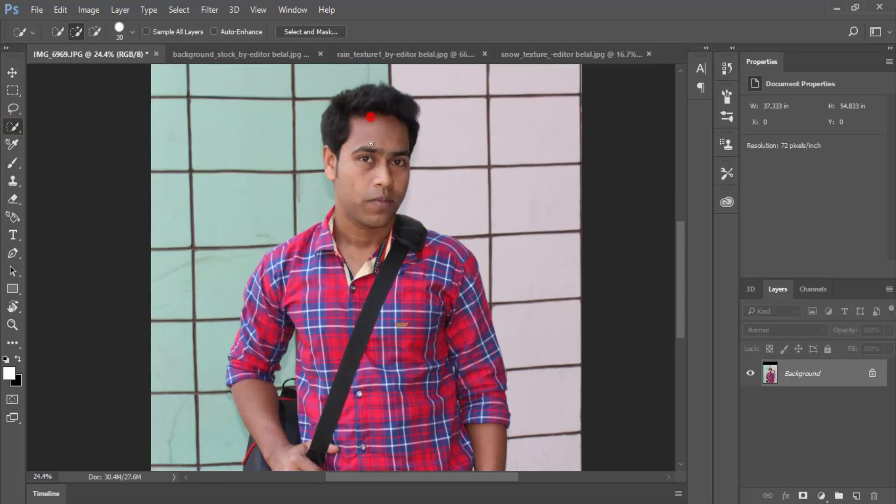
pyautogui.moveTo(370, 117); pyautogui.dragTo(371, 215)
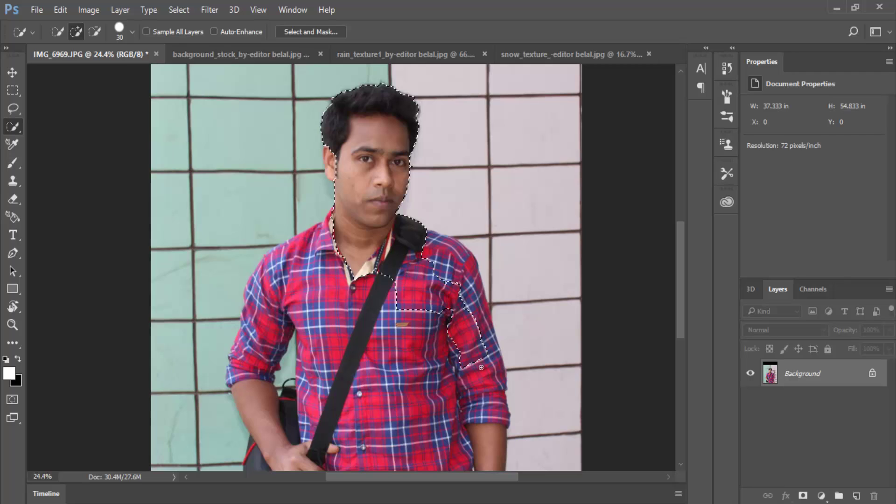
pyautogui.moveTo(468, 302); pyautogui.dragTo(500, 393)
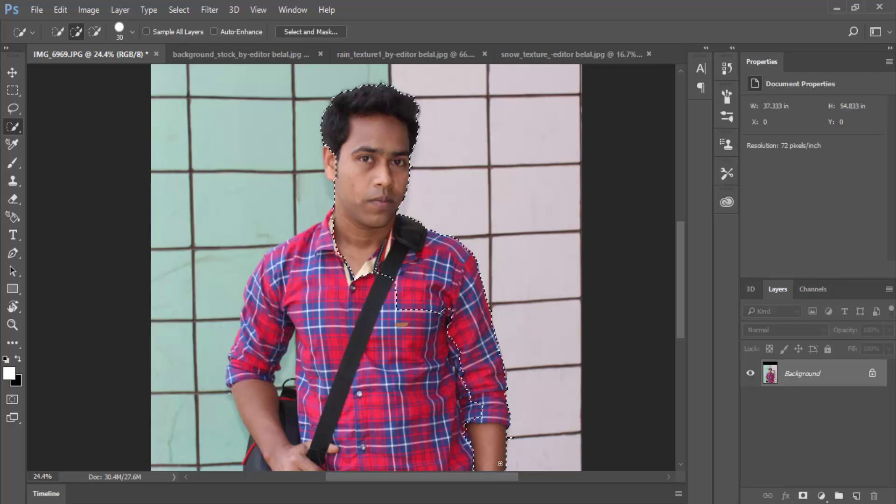
pyautogui.scroll(-2, 473, 395)
pyautogui.scroll(-1, 476, 327)
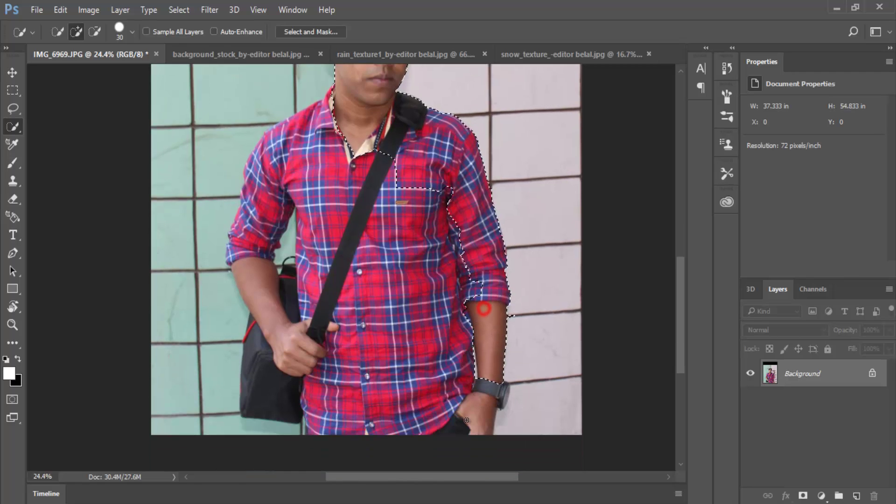
pyautogui.moveTo(466, 420)
pyautogui.mouseDown()
pyautogui.moveTo(450, 401)
pyautogui.moveTo(439, 277)
pyautogui.mouseUp()
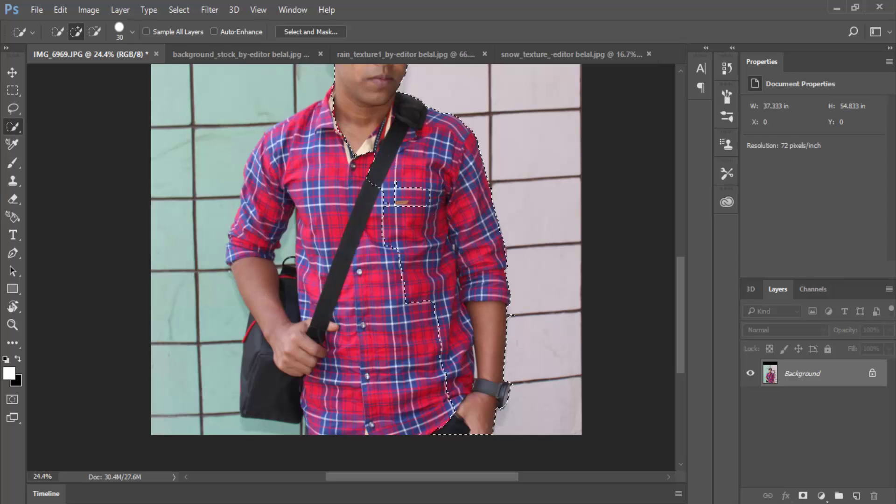
# Step: Add the shoulder, collar, forearm, hand and shirt gaps, undoing an accidental wall-tile pick
pyautogui.moveTo(279, 144); pyautogui.dragTo(289, 134)
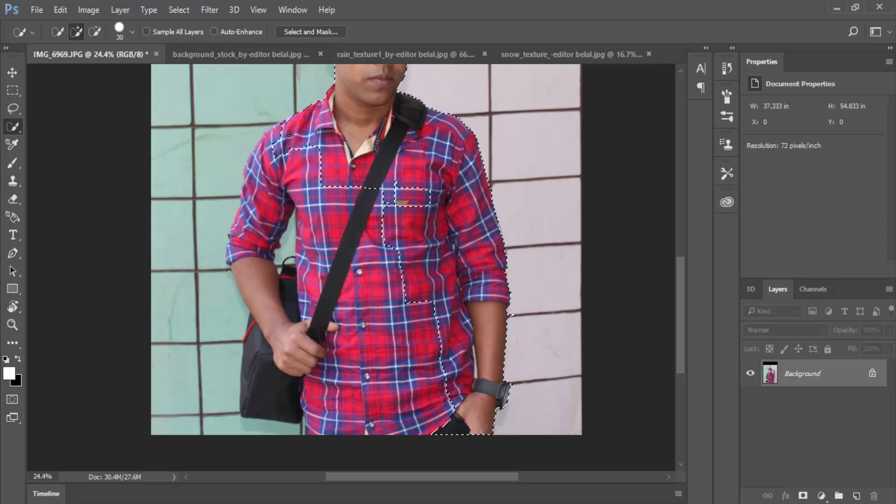
pyautogui.moveTo(253, 292); pyautogui.dragTo(323, 215)
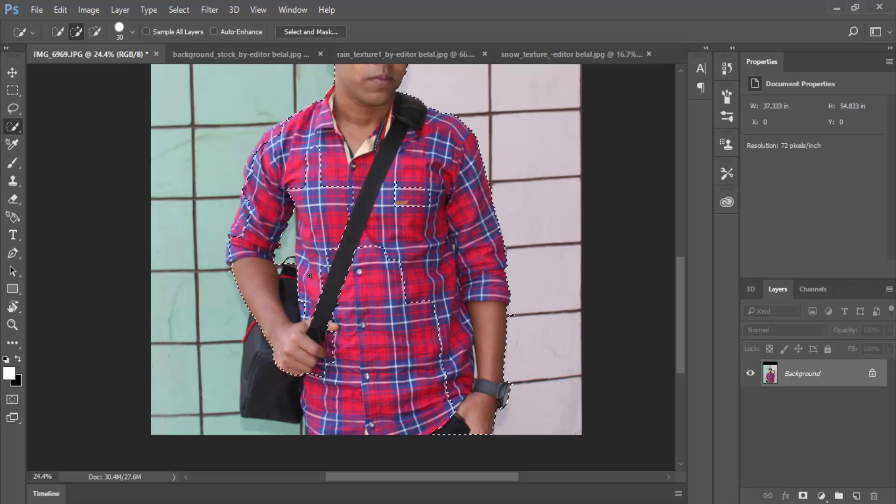
pyautogui.moveTo(326, 175); pyautogui.dragTo(457, 404)
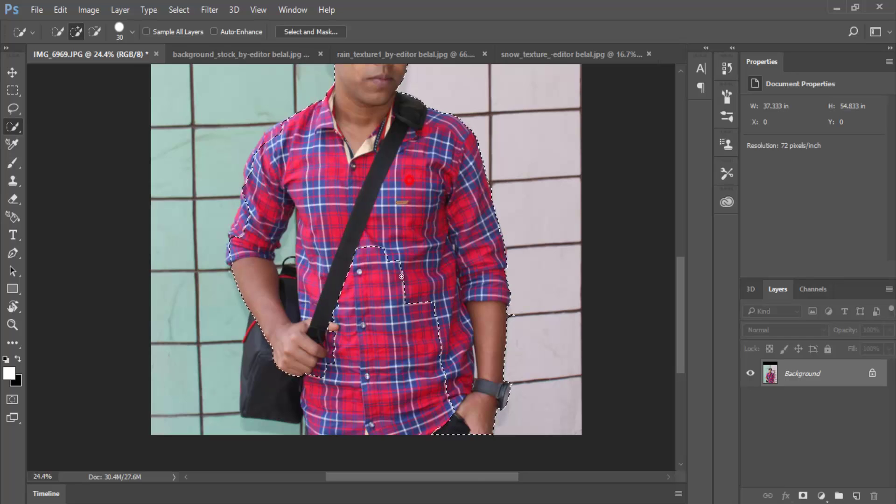
pyautogui.moveTo(420, 320)
pyautogui.mouseDown()
pyautogui.moveTo(343, 417)
pyautogui.moveTo(290, 403)
pyautogui.mouseUp()
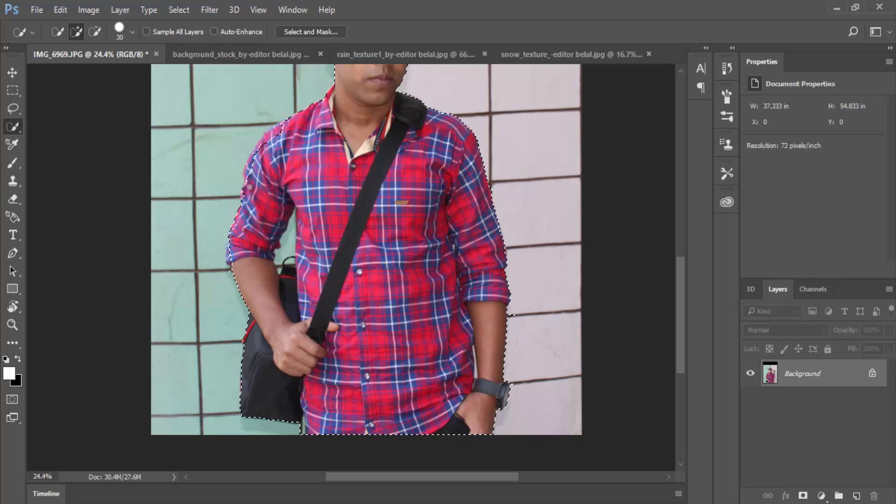
pyautogui.click(254, 148)
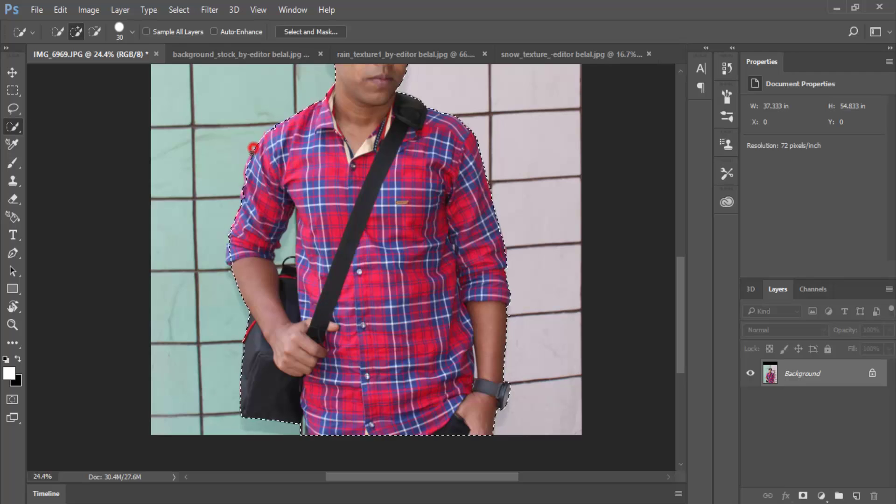
pyautogui.hotkey('ctrl', 'z')
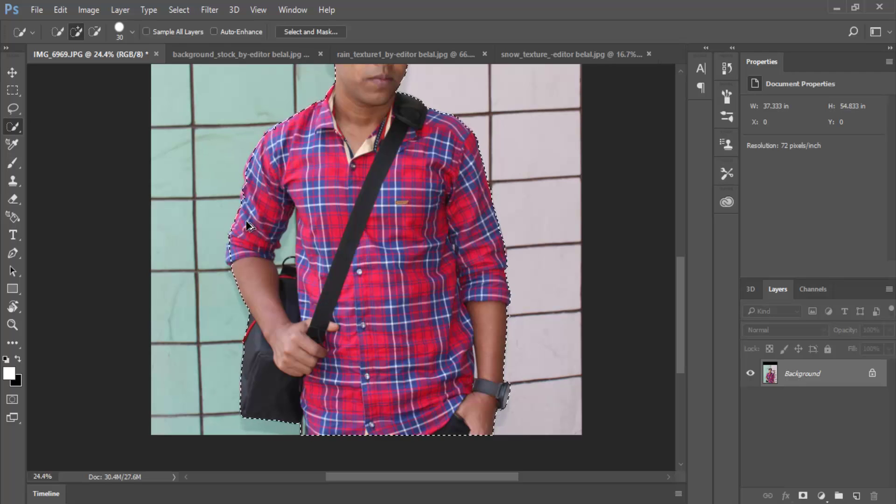
# Step: Refine the left shoulder and sleeve edge, removing a stray wall-tile addition
pyautogui.scroll(2, 259, 141)
pyautogui.moveTo(259, 140); pyautogui.dragTo(253, 155)
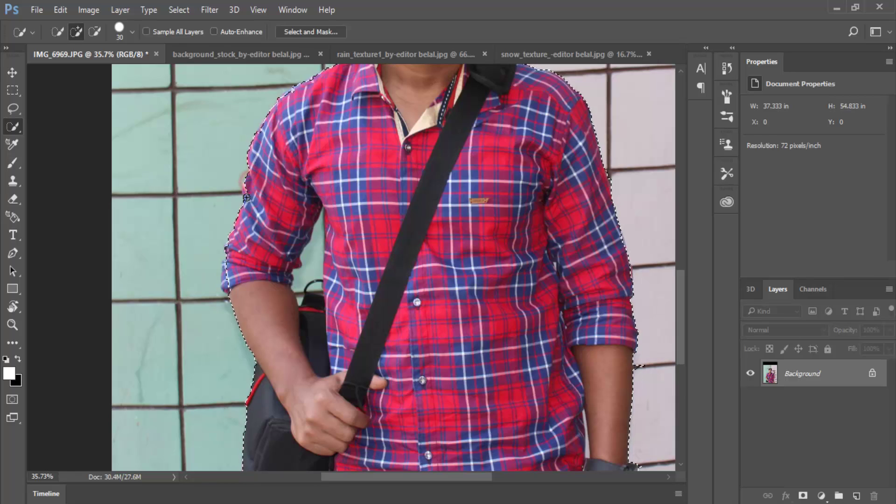
pyautogui.scroll(-1, 239, 224)
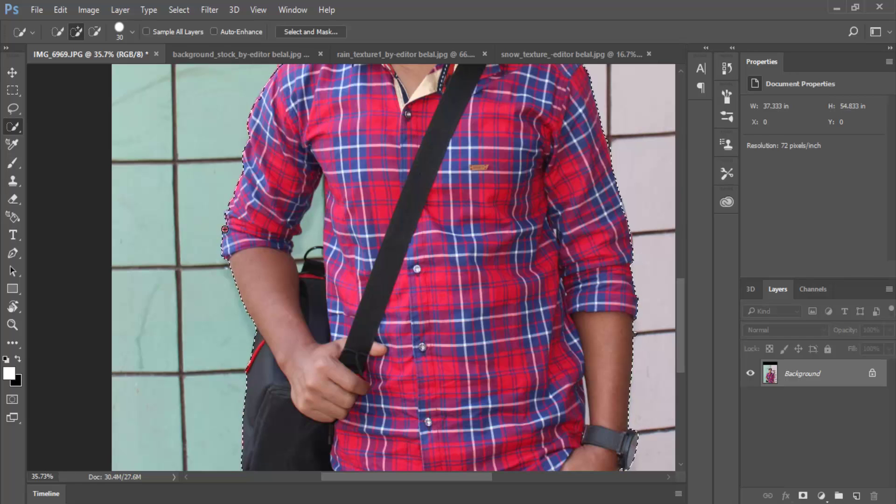
pyautogui.click(227, 251)
pyautogui.hotkey('ctrl', 'z')
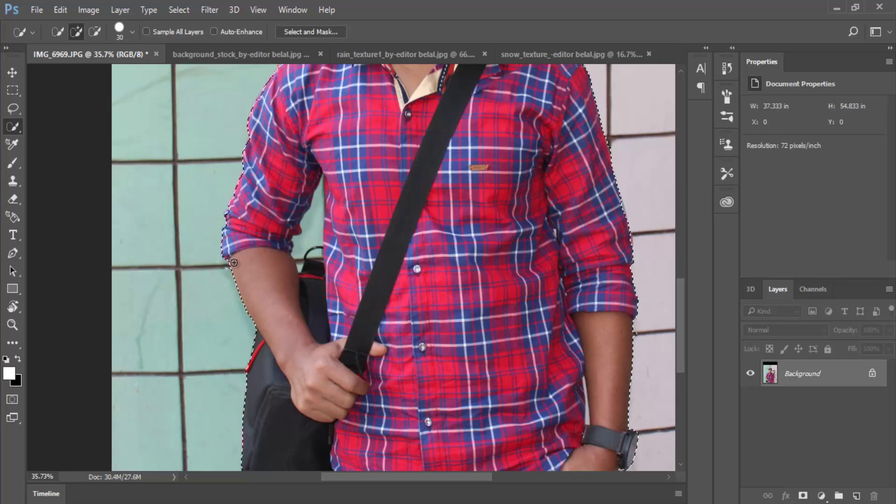
pyautogui.scroll(-2, 233, 257)
# Step: Switch to the Polygonal Lasso in subtract-from-selection mode and zoom in on the bag
pyautogui.rightClick(12, 109)
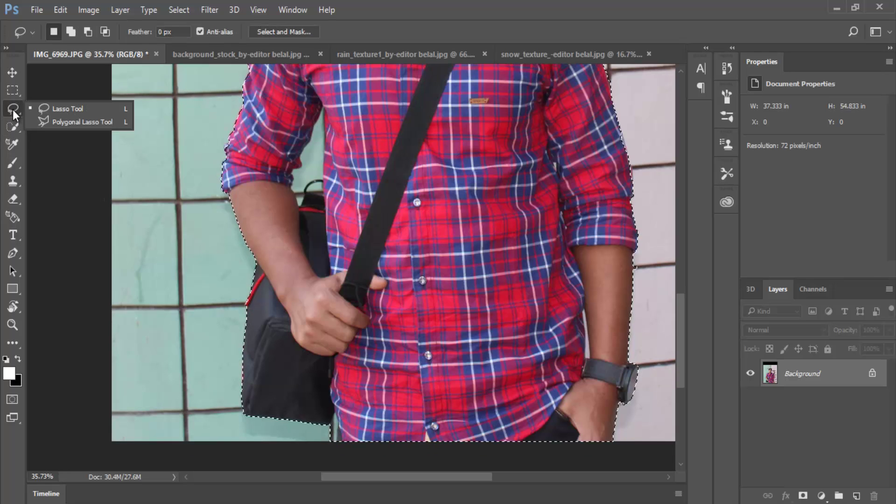
pyautogui.click(40, 119)
pyautogui.click(87, 31)
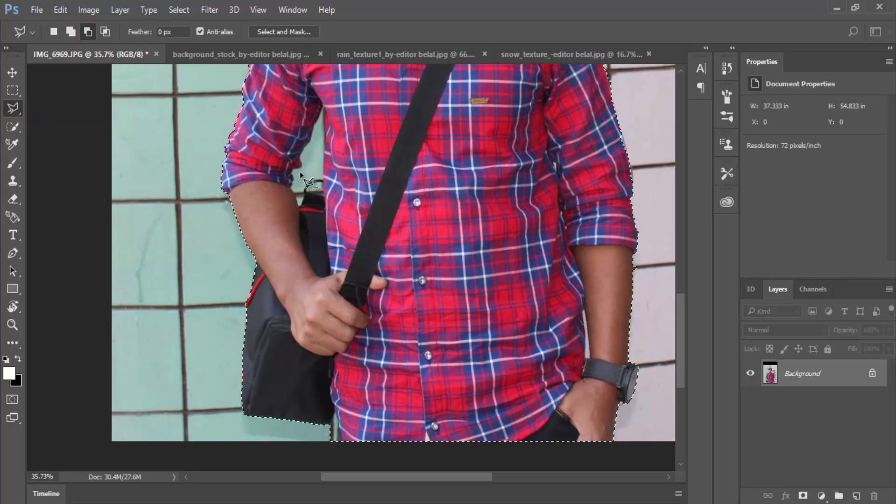
pyautogui.keyDown('alt'); pyautogui.scroll(2, 326, 182); pyautogui.keyUp('alt')
pyautogui.keyDown('alt'); pyautogui.scroll(2, 290, 168); pyautogui.keyUp('alt')
pyautogui.keyDown('alt'); pyautogui.scroll(2, 290, 169); pyautogui.keyUp('alt')
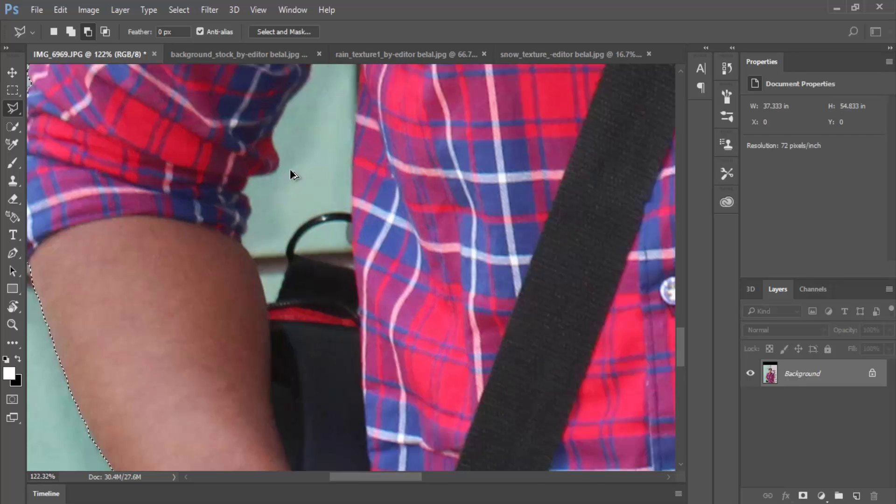
pyautogui.keyDown('alt'); pyautogui.scroll(2, 290, 168); pyautogui.keyUp('alt')
pyautogui.scroll(-1, 287, 209)
# Step: Start tracing the wall gap beside the bag along the handle's arch
pyautogui.click(274, 271)
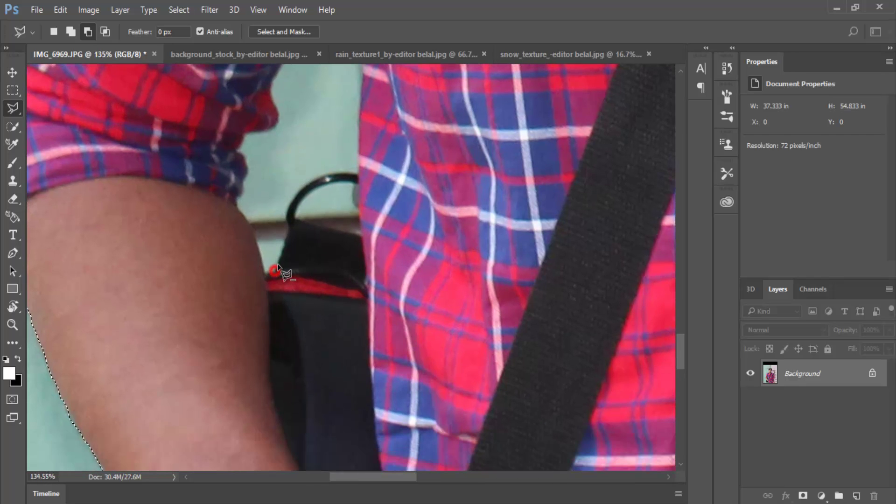
pyautogui.click(287, 220)
pyautogui.click(300, 200)
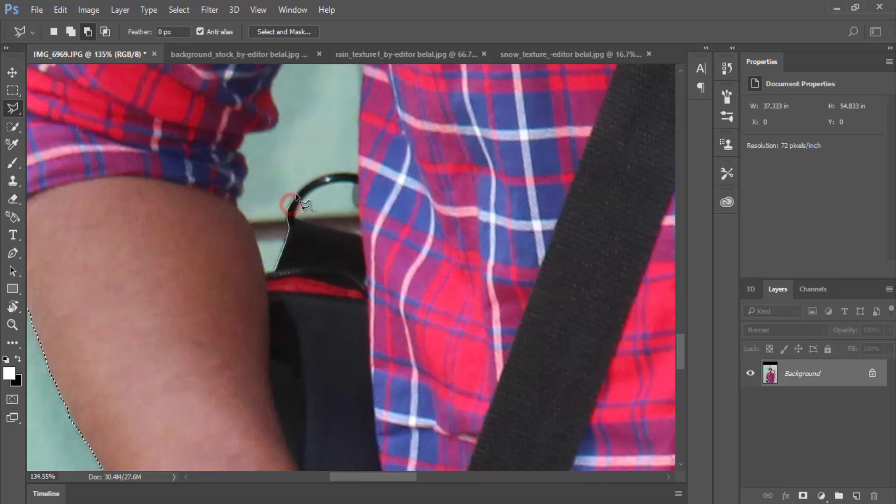
pyautogui.click(332, 175)
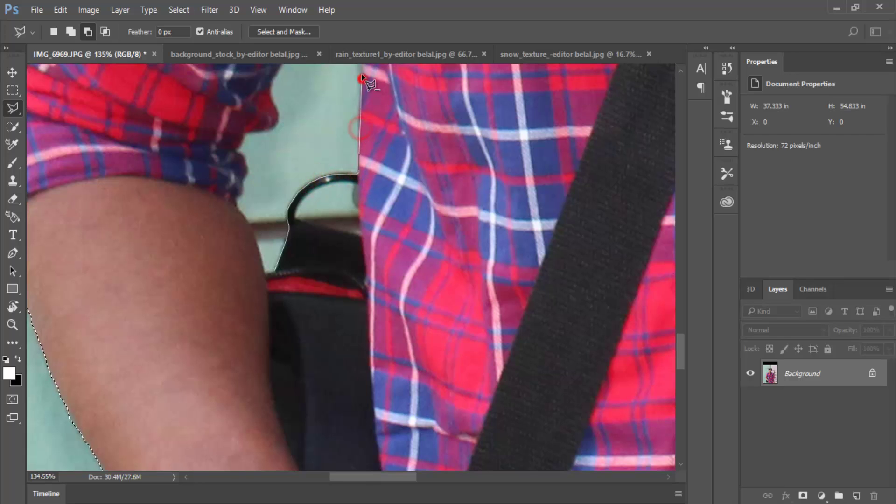
pyautogui.scroll(2, 362, 78)
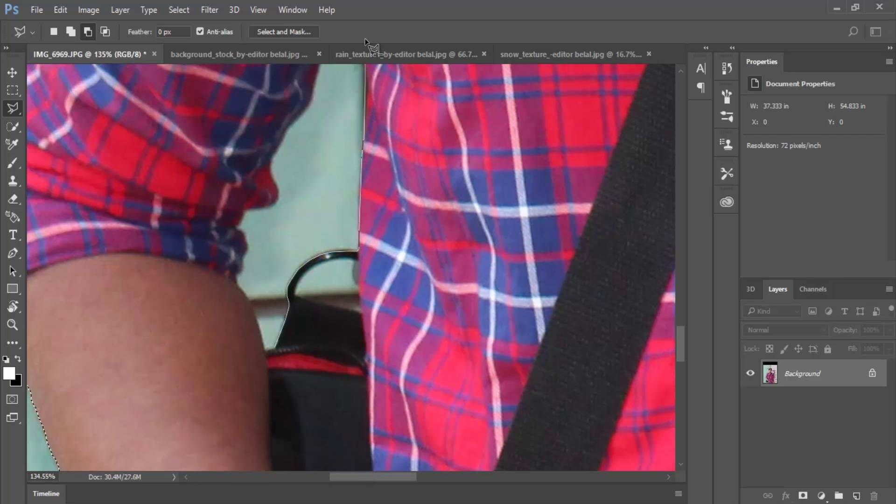
pyautogui.scroll(3, 362, 116)
pyautogui.click(364, 166)
# Step: Trace down the sleeve edge to the arm and close the wall-gap outline
pyautogui.click(358, 96)
pyautogui.click(327, 159)
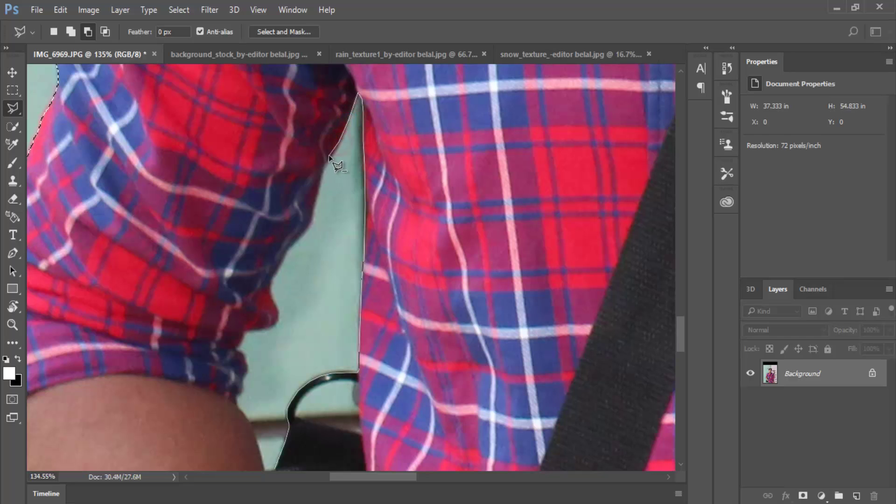
pyautogui.click(309, 222)
pyautogui.click(284, 252)
pyautogui.click(270, 281)
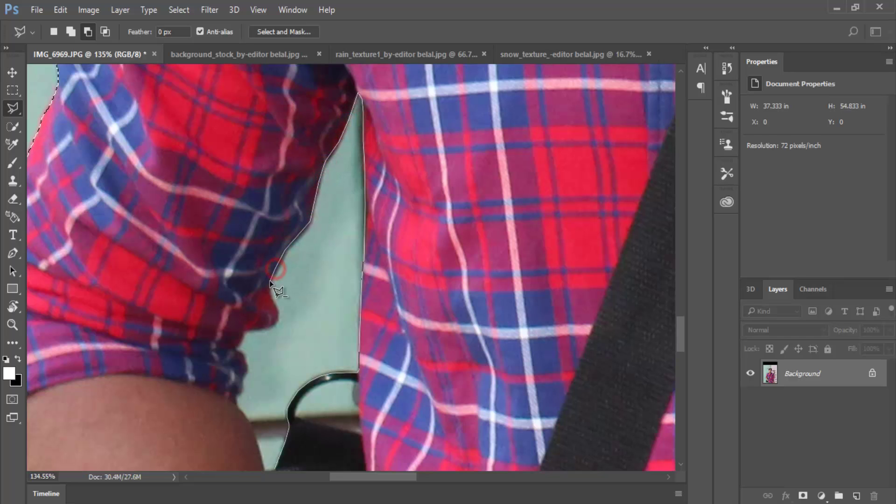
pyautogui.click(275, 308)
pyautogui.click(235, 349)
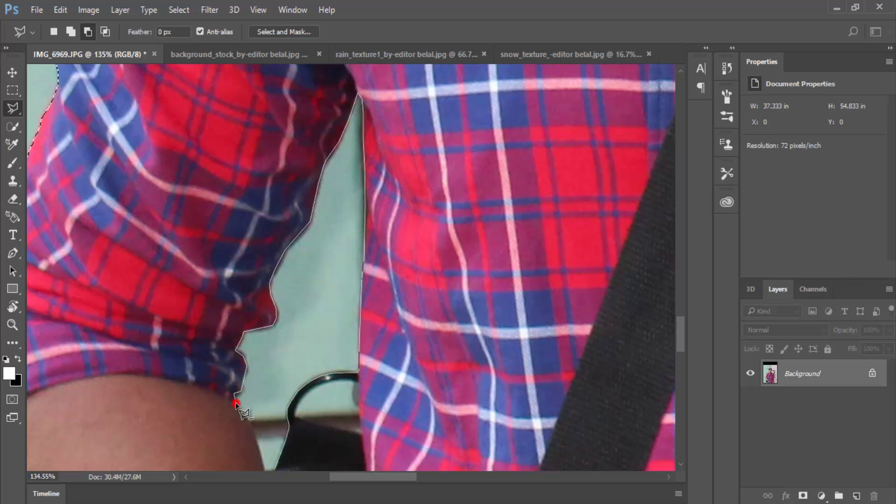
pyautogui.scroll(-5, 258, 445)
pyautogui.click(263, 310)
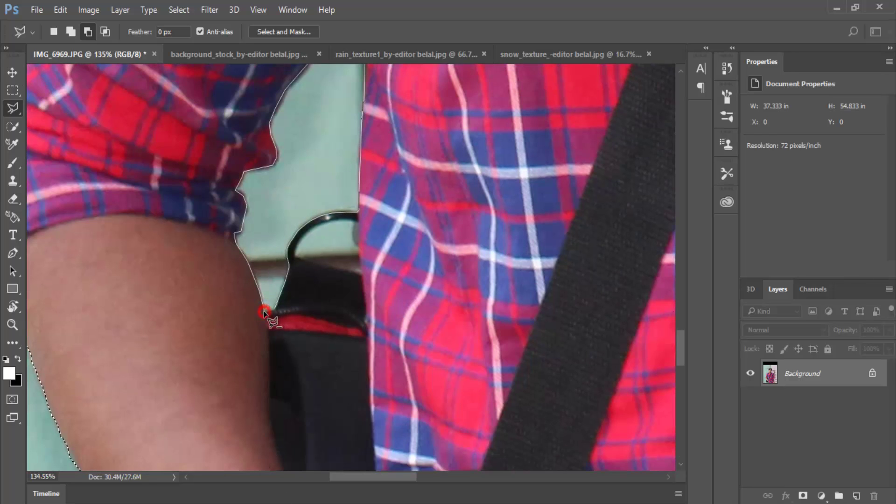
pyautogui.click(331, 219)
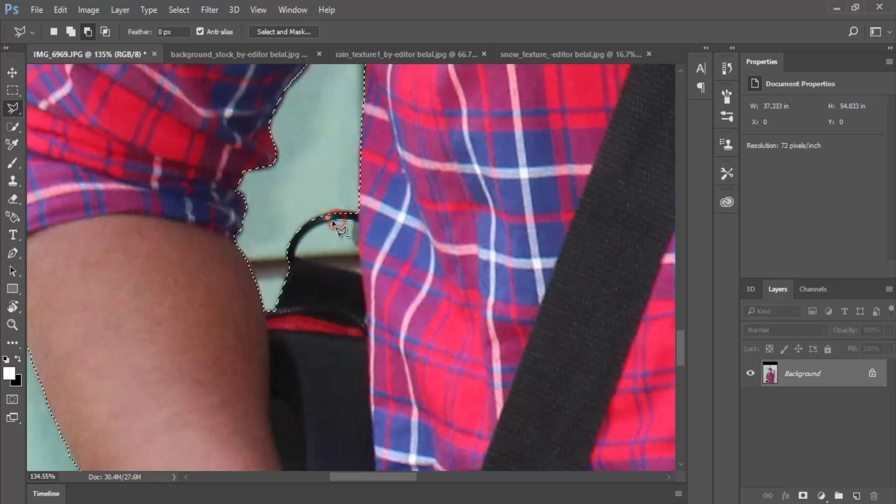
# Step: Subtract the wall inside the bag handle and the strip beside the watch
pyautogui.click(295, 252)
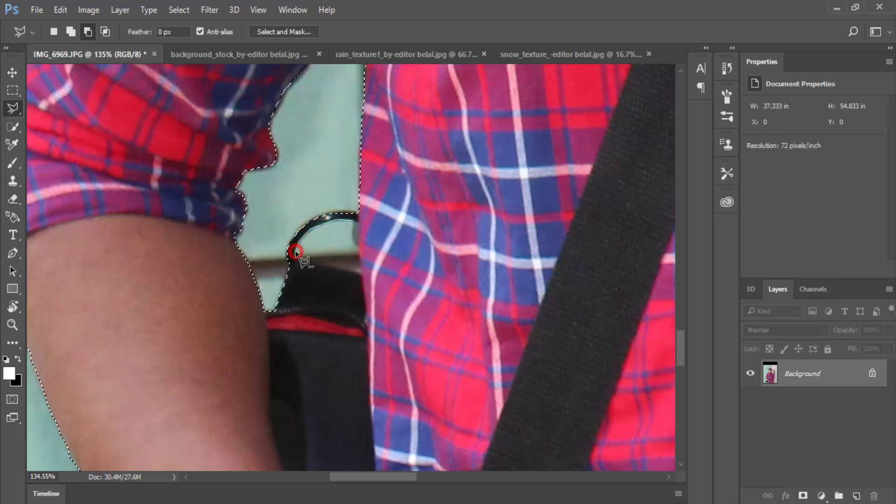
pyautogui.click(361, 271)
pyautogui.click(359, 226)
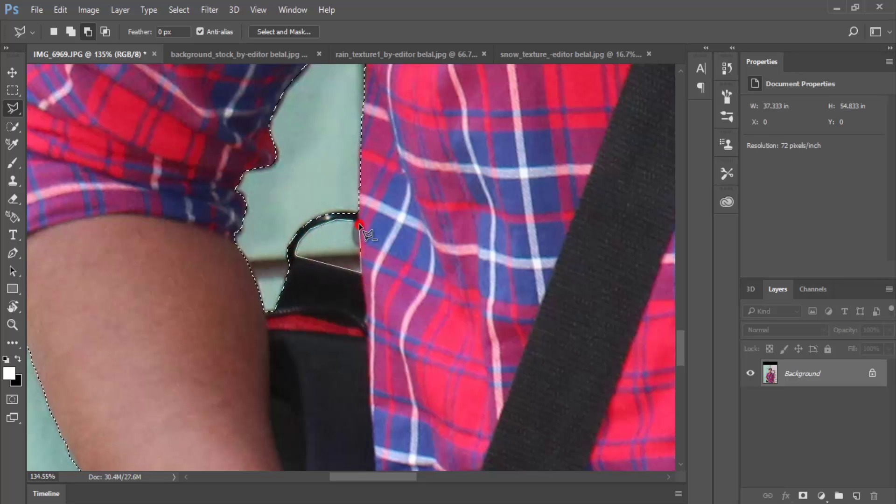
pyautogui.keyDown('alt'); pyautogui.scroll(-5, 509, 373); pyautogui.keyUp('alt')
pyautogui.keyDown('alt'); pyautogui.scroll(2, 509, 373); pyautogui.keyUp('alt')
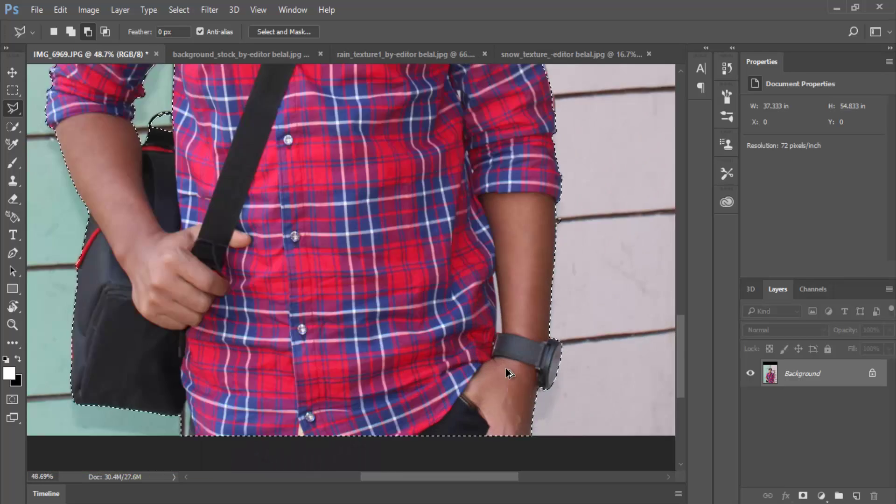
pyautogui.keyDown('alt'); pyautogui.scroll(5, 510, 373); pyautogui.keyUp('alt')
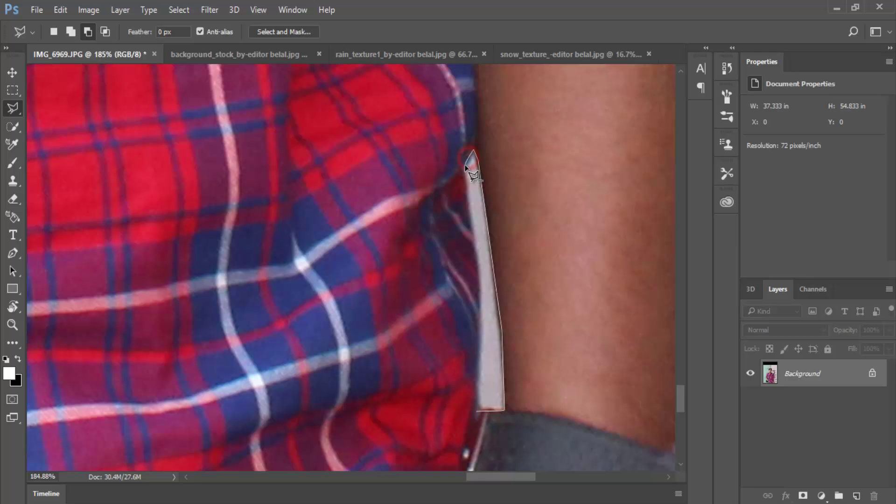
pyautogui.click(465, 193)
pyautogui.click(478, 356)
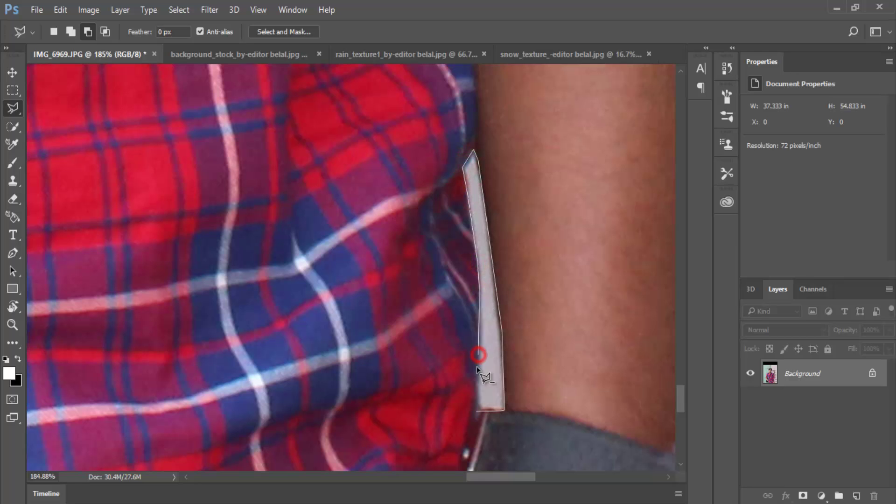
pyautogui.click(477, 413)
pyautogui.hotkey('ctrl', '0')
# Step: Undo a first layer mask and add the man's missed ear to the selection
pyautogui.press('v')
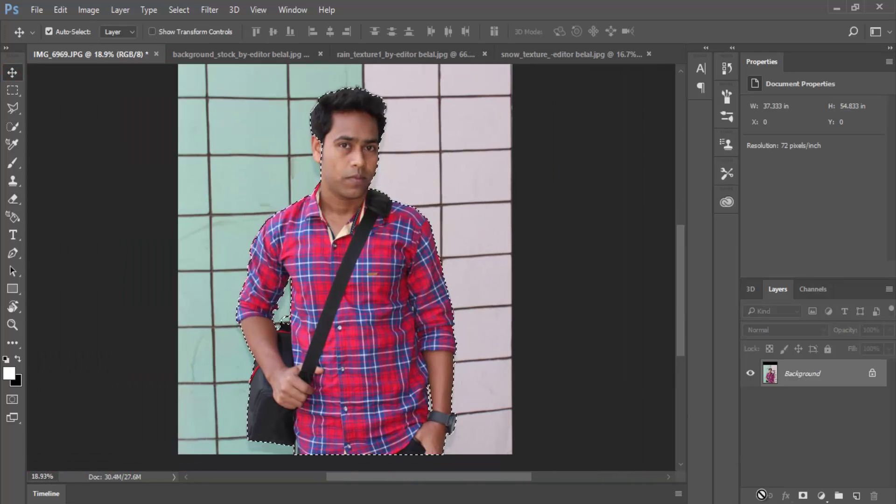
pyautogui.click(803, 495)
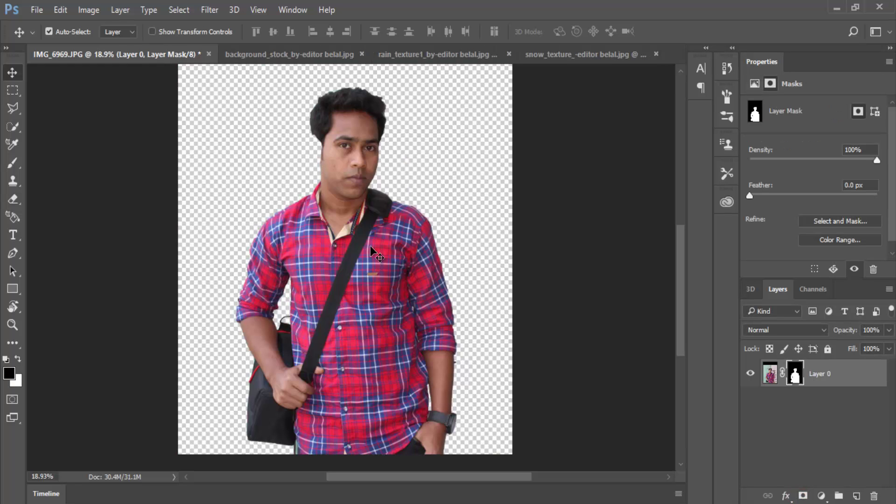
pyautogui.hotkey('ctrl', 'z')
pyautogui.scroll(3, 314, 164)
pyautogui.scroll(2, 314, 163)
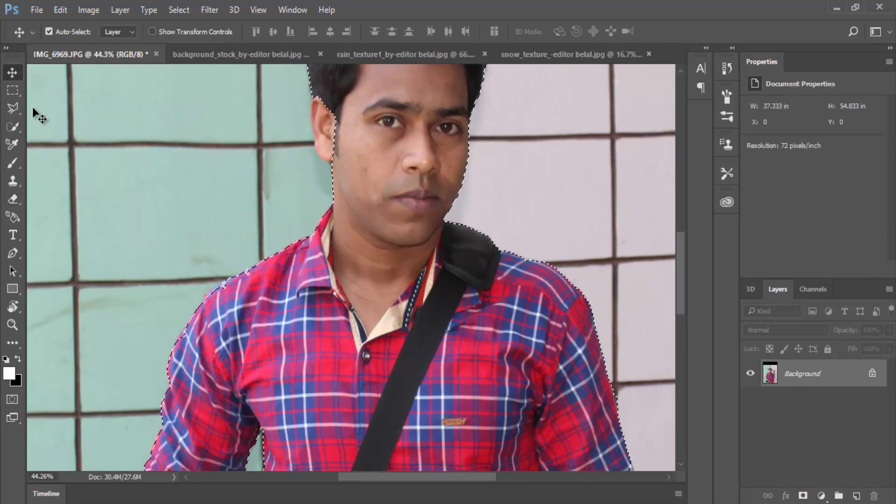
pyautogui.click(12, 126)
pyautogui.moveTo(327, 112); pyautogui.dragTo(331, 149)
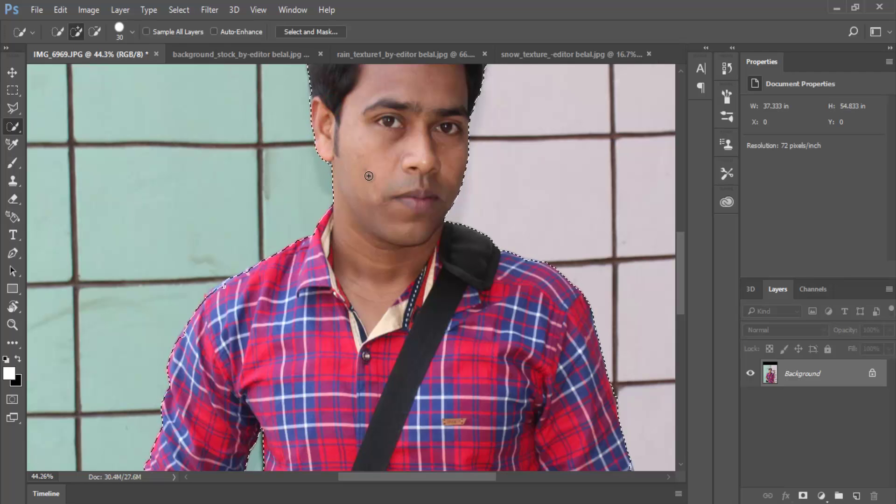
# Step: Mask away the wall and apply the layer mask permanently
pyautogui.scroll(-5, 370, 184)
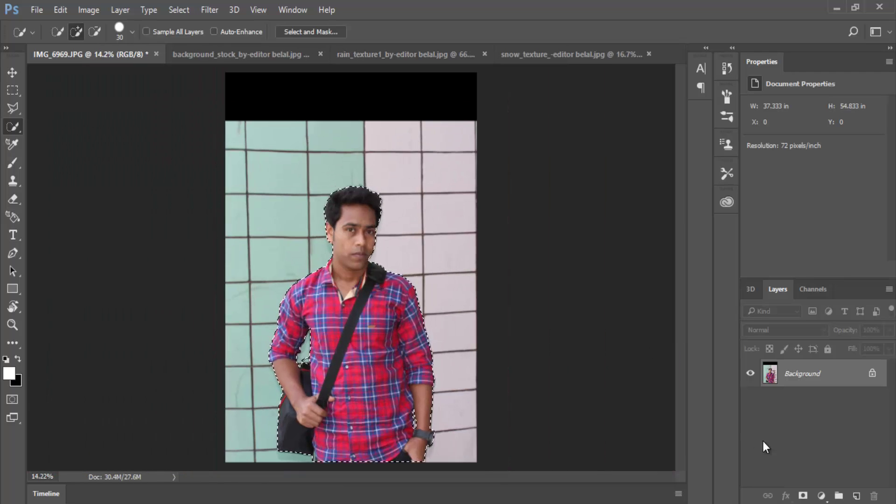
pyautogui.click(802, 495)
pyautogui.rightClick(799, 374)
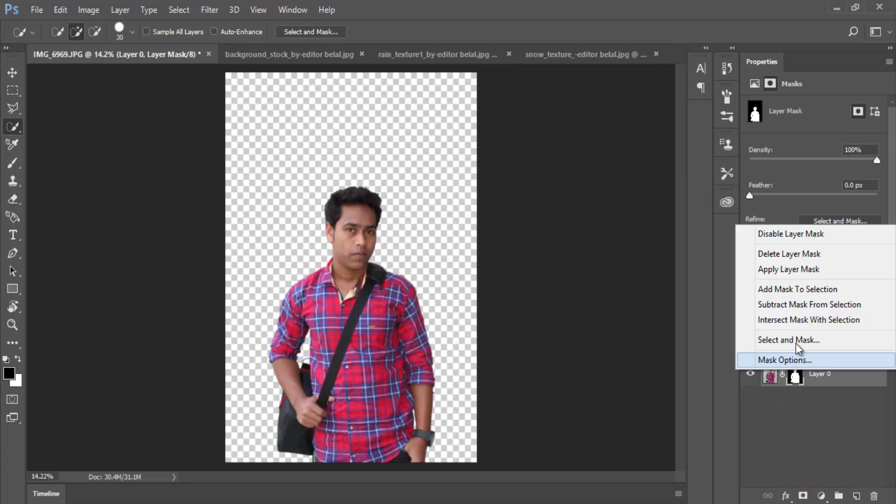
pyautogui.click(785, 271)
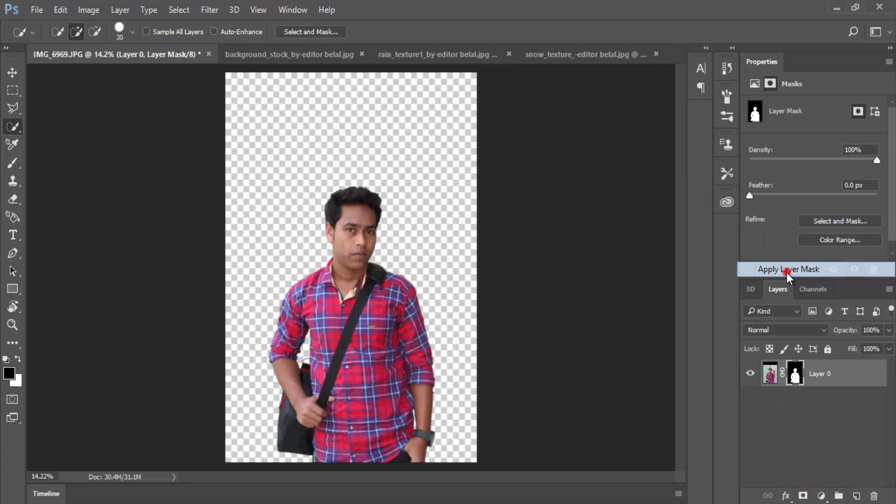
# Step: Scale the cut-out man to about 135% and shift him left
pyautogui.click(12, 72)
pyautogui.hotkey('ctrl', 't')
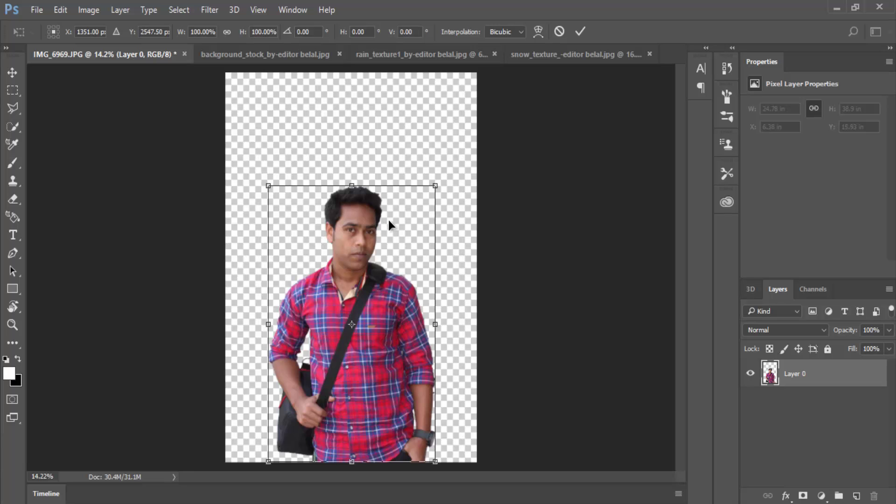
pyautogui.moveTo(433, 187); pyautogui.dragTo(500, 102)
pyautogui.moveTo(466, 167); pyautogui.dragTo(435, 168)
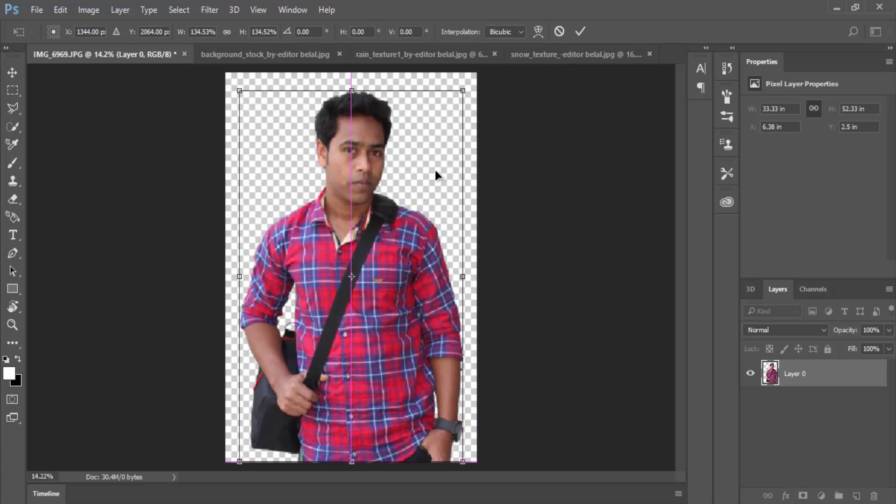
pyautogui.click(580, 32)
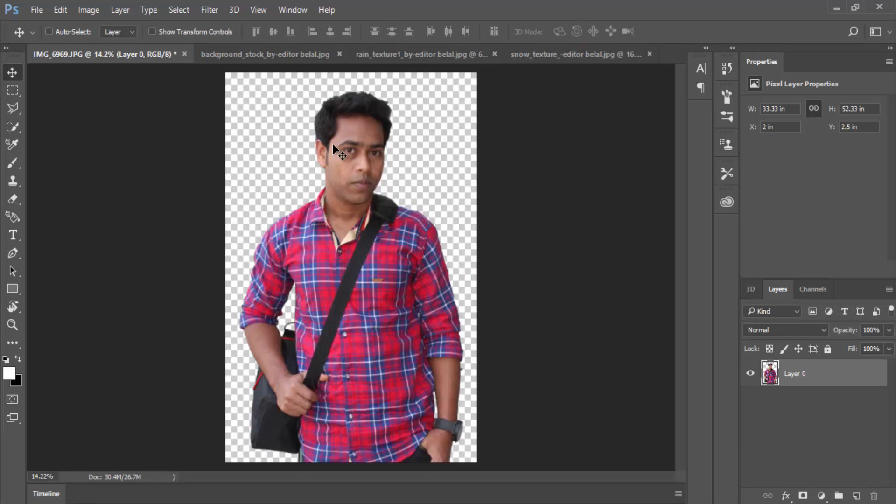
pyautogui.scroll(-1, 334, 148)
pyautogui.scroll(1, 334, 148)
# Step: Re-crop the canvas slightly wider on the left, right and top
pyautogui.press('c')
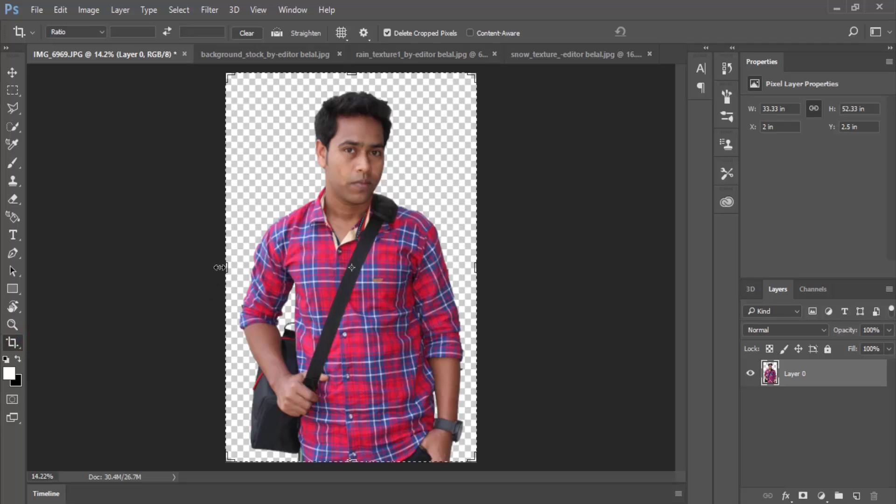
pyautogui.moveTo(226, 270); pyautogui.dragTo(219, 271)
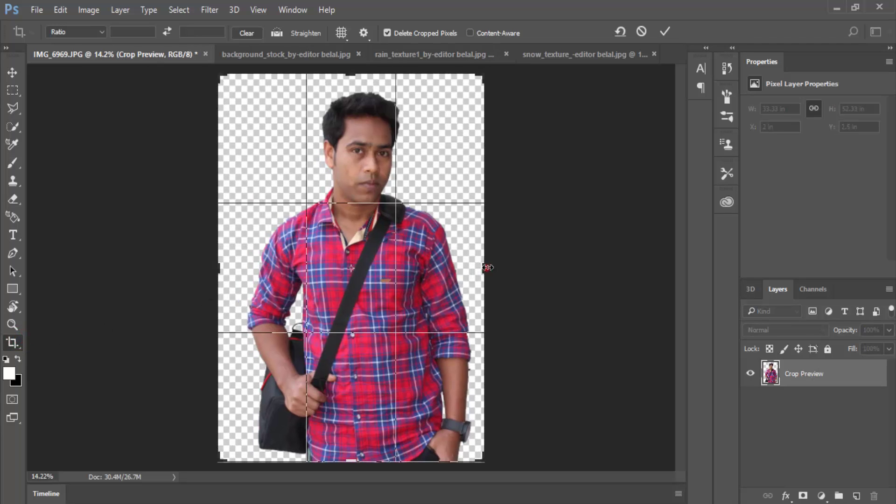
pyautogui.moveTo(487, 267); pyautogui.dragTo(491, 268)
pyautogui.moveTo(353, 73); pyautogui.dragTo(354, 68)
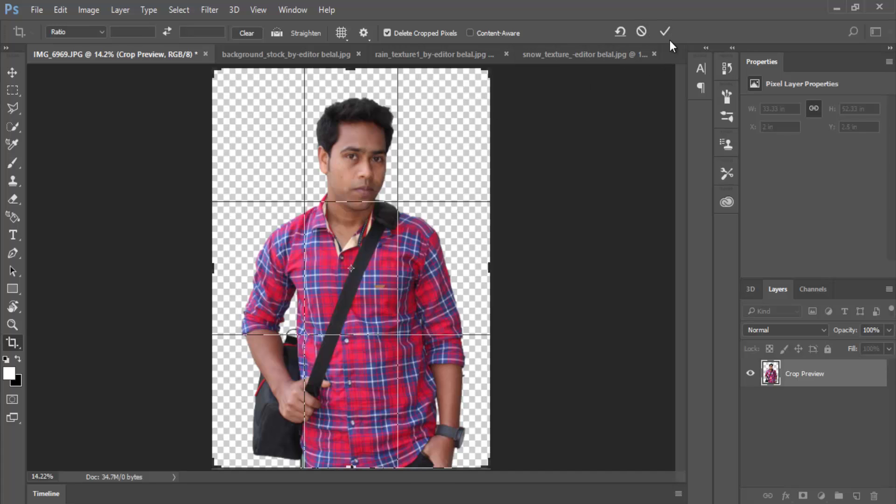
pyautogui.click(670, 39)
# Step: Drag the blue rain texture into the man's document and place it beneath his layer
pyautogui.click(12, 73)
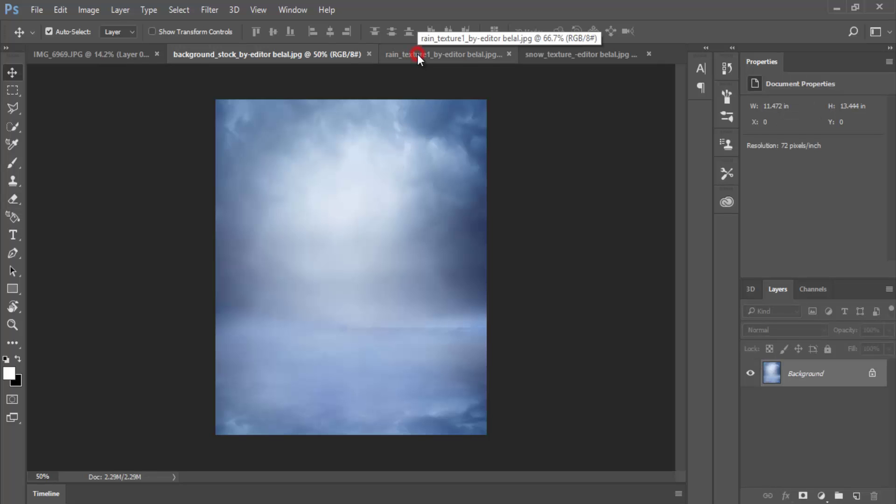
pyautogui.moveTo(301, 214); pyautogui.dragTo(253, 192)
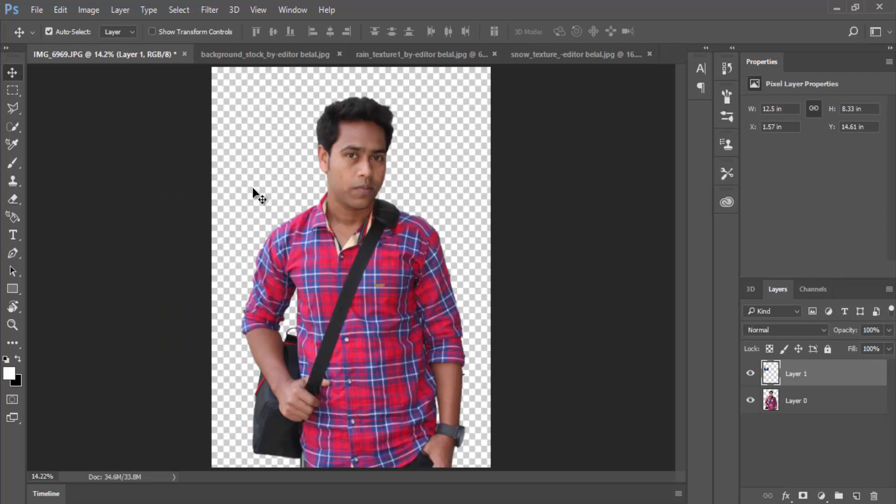
pyautogui.moveTo(809, 391); pyautogui.dragTo(794, 415)
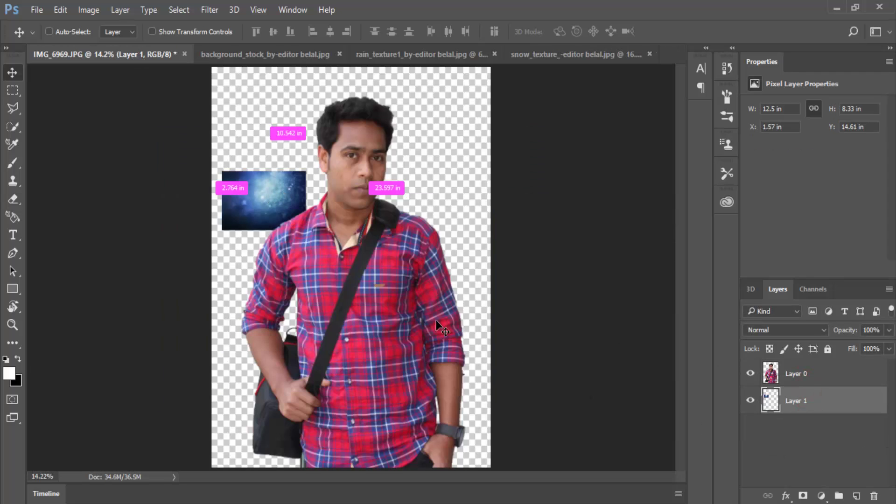
# Step: Enlarge and stretch the blue texture to cover the whole canvas, then nudge it into place
pyautogui.hotkey('ctrl', 't')
pyautogui.moveTo(306, 229); pyautogui.dragTo(655, 470)
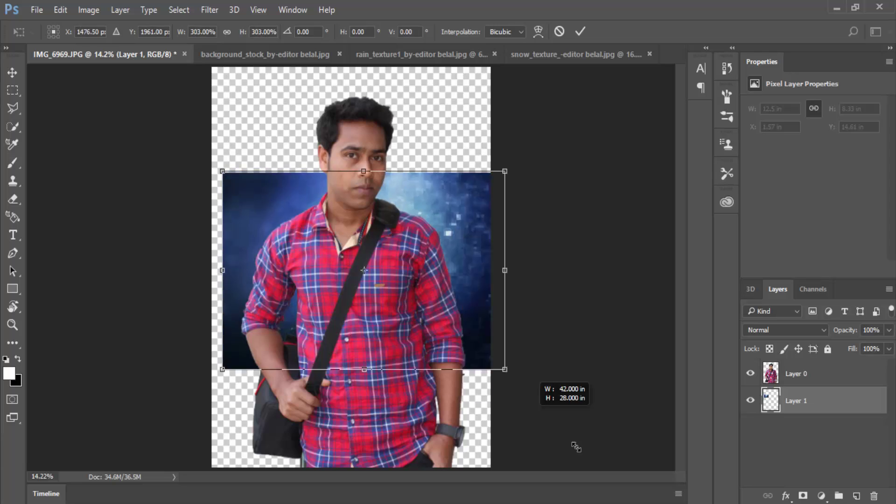
pyautogui.moveTo(565, 383); pyautogui.dragTo(447, 255)
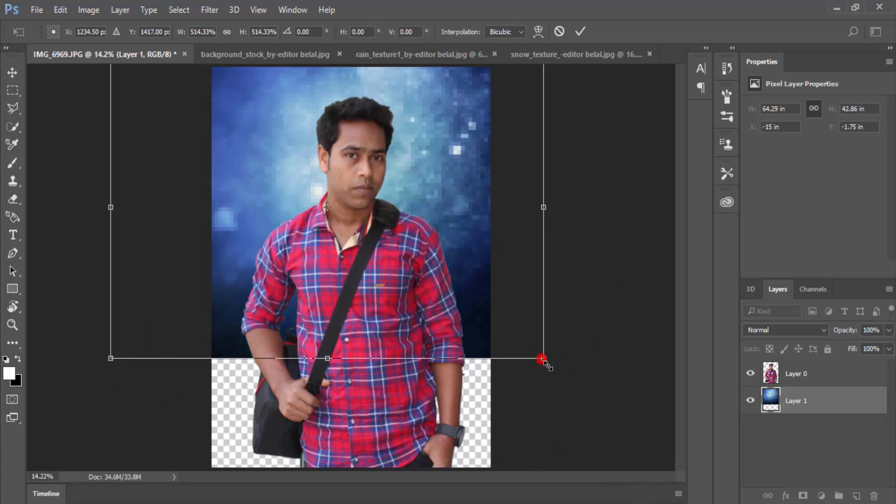
pyautogui.moveTo(543, 357); pyautogui.dragTo(634, 423)
pyautogui.moveTo(375, 435); pyautogui.dragTo(387, 502)
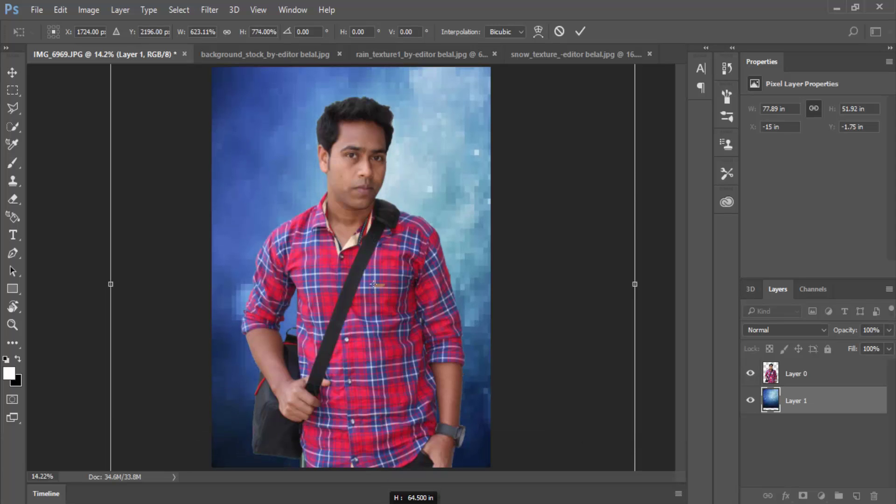
pyautogui.moveTo(459, 248); pyautogui.dragTo(443, 229)
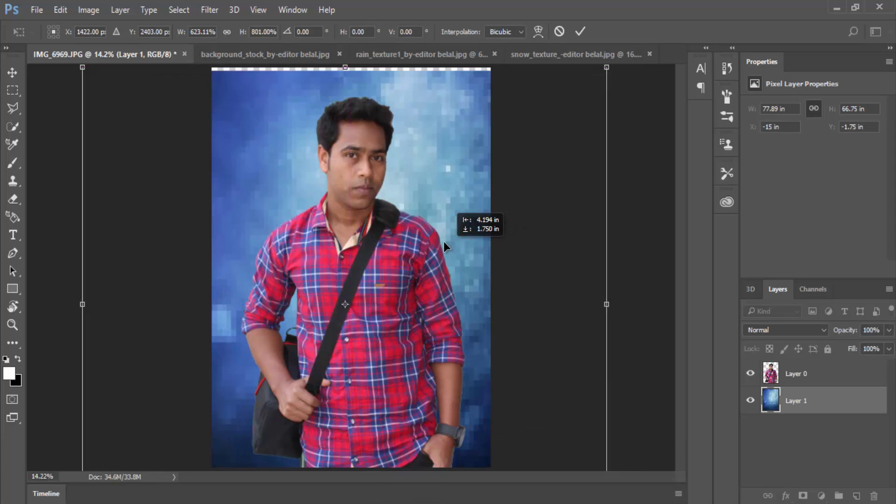
pyautogui.hotkey('ctrl', '0')
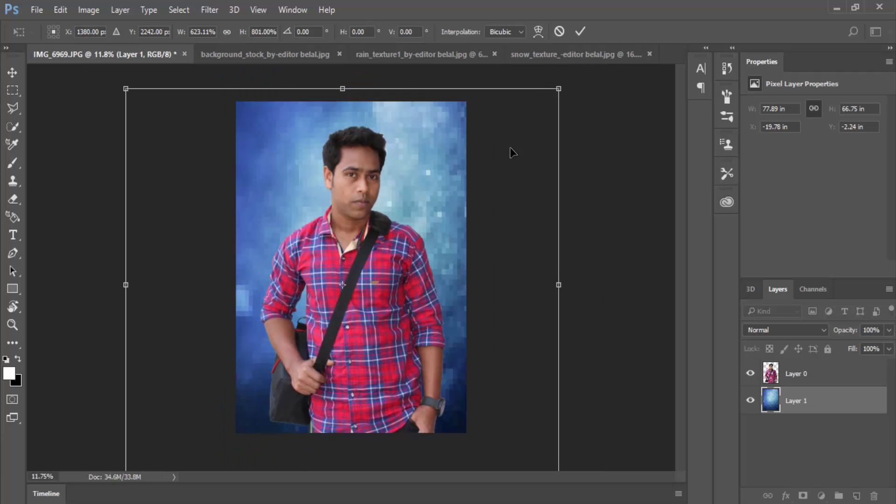
pyautogui.click(579, 32)
pyautogui.moveTo(446, 186); pyautogui.dragTo(438, 194)
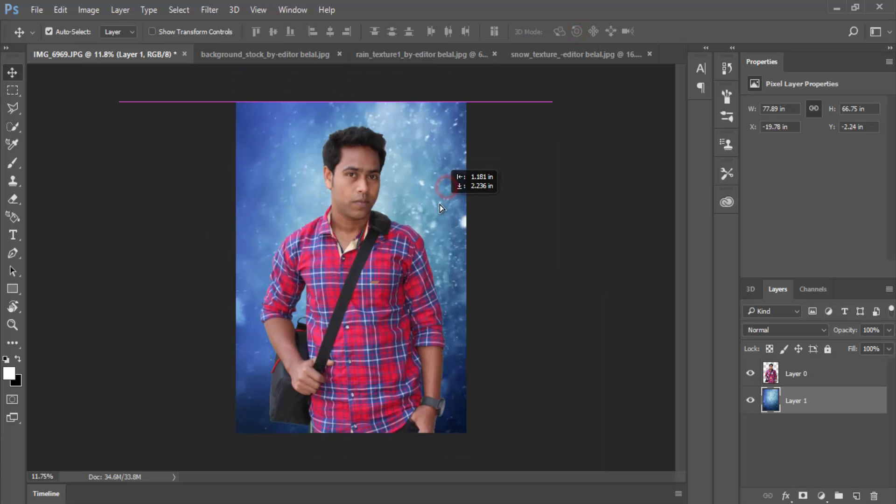
pyautogui.hotkey('ctrl', '0')
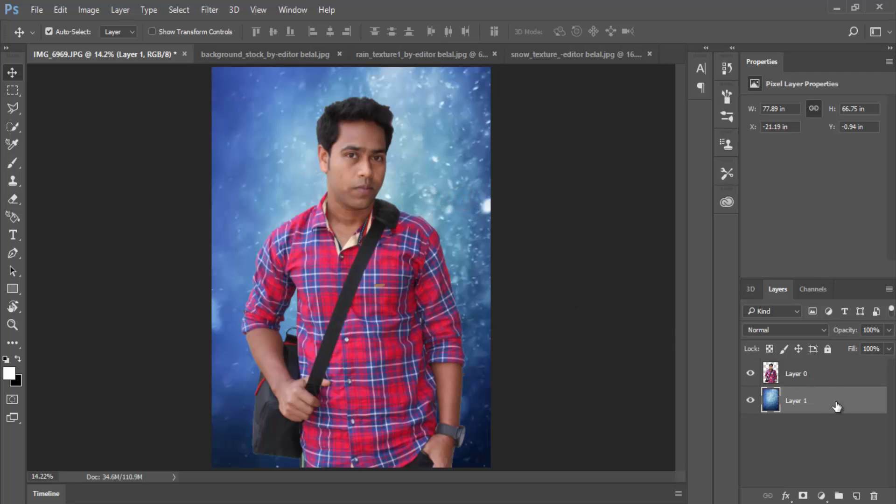
# Step: Defringe the man's Layer 0 by 1 pixel
pyautogui.click(820, 379)
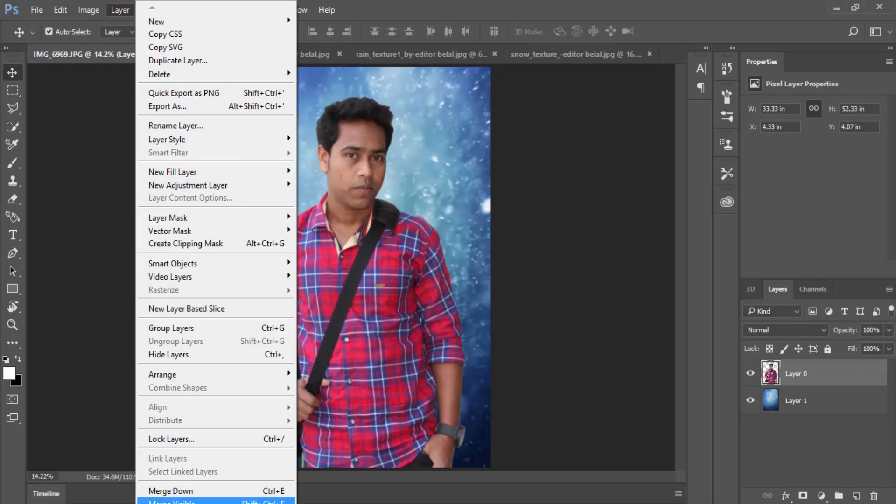
pyautogui.scroll(-3, 215, 467)
pyautogui.click(311, 472)
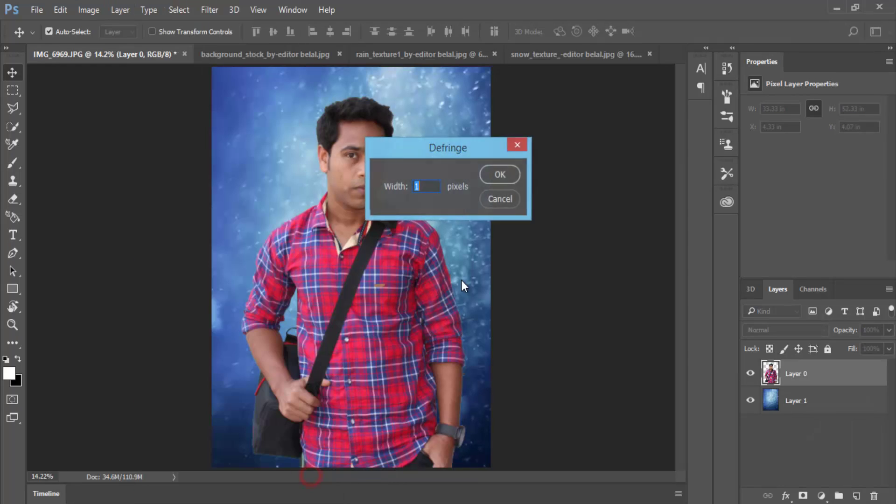
pyautogui.click(497, 181)
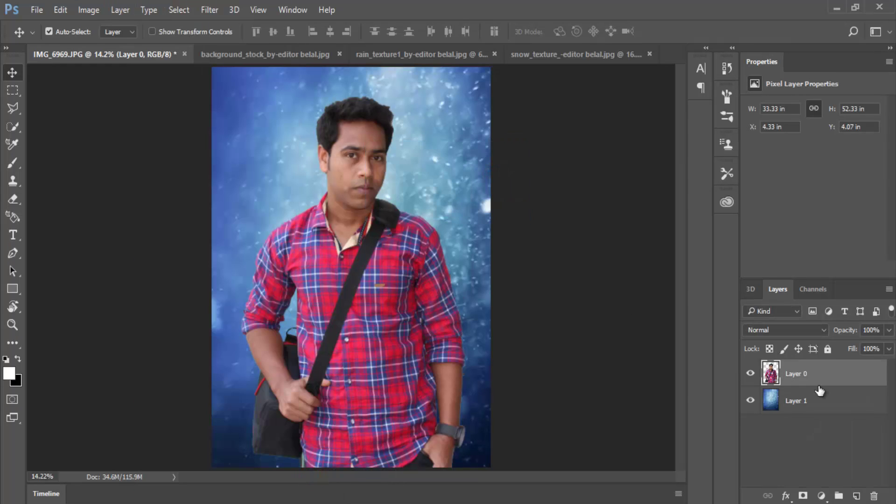
# Step: Apply a 24.9-radius Gaussian Blur to the blue texture on Layer 1
pyautogui.click(822, 405)
pyautogui.click(215, 10)
pyautogui.moveTo(216, 175)
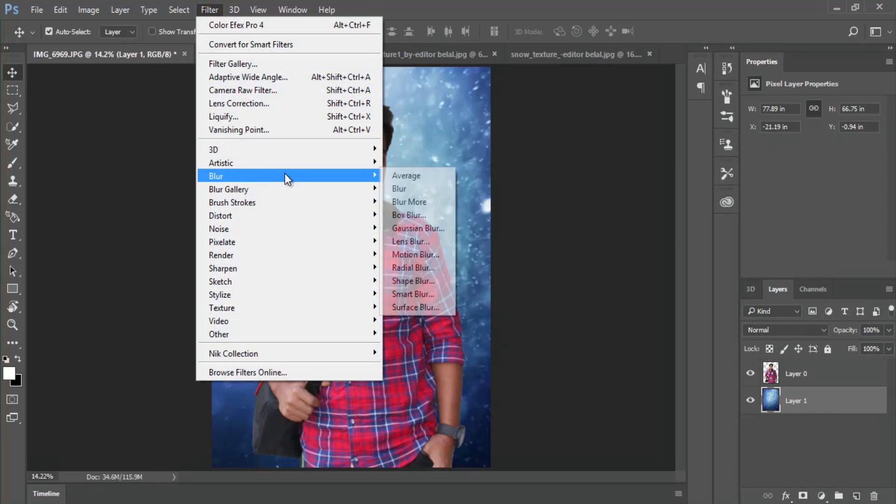
pyautogui.click(419, 230)
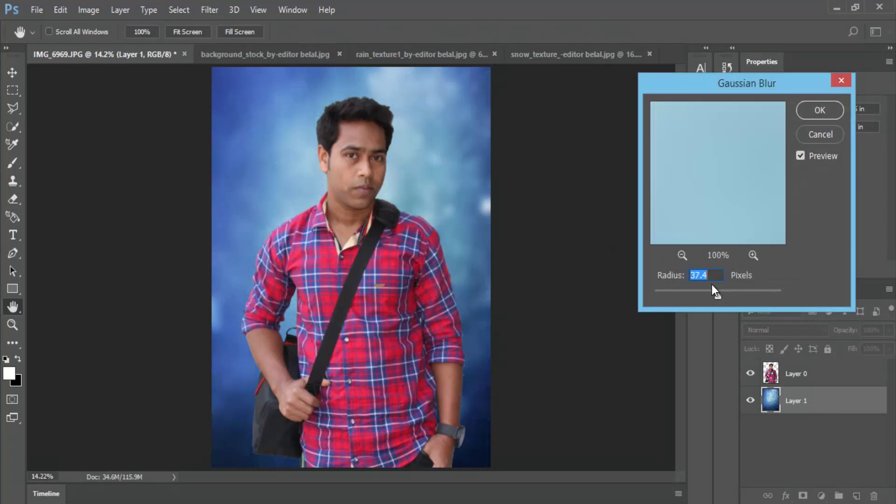
pyautogui.moveTo(708, 296); pyautogui.dragTo(712, 295)
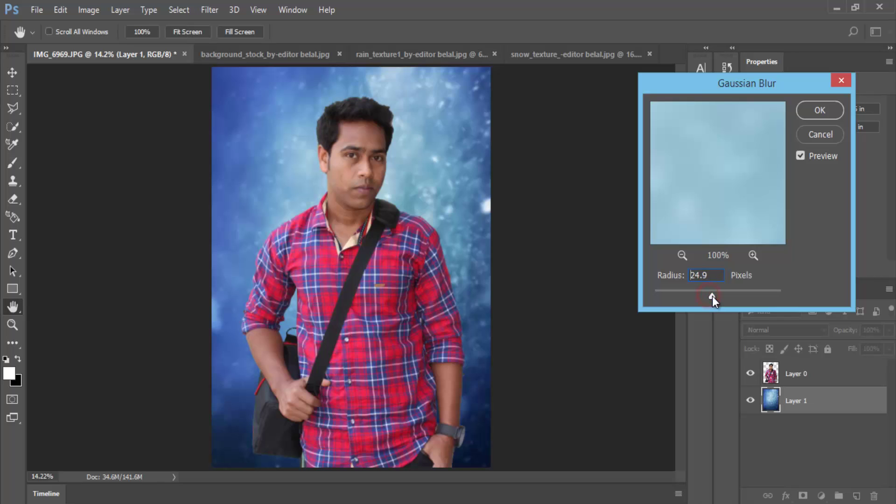
pyautogui.click(820, 110)
# Step: Bring the cloudy background_stock image into the document and scale it to cover the canvas
pyautogui.press('v')
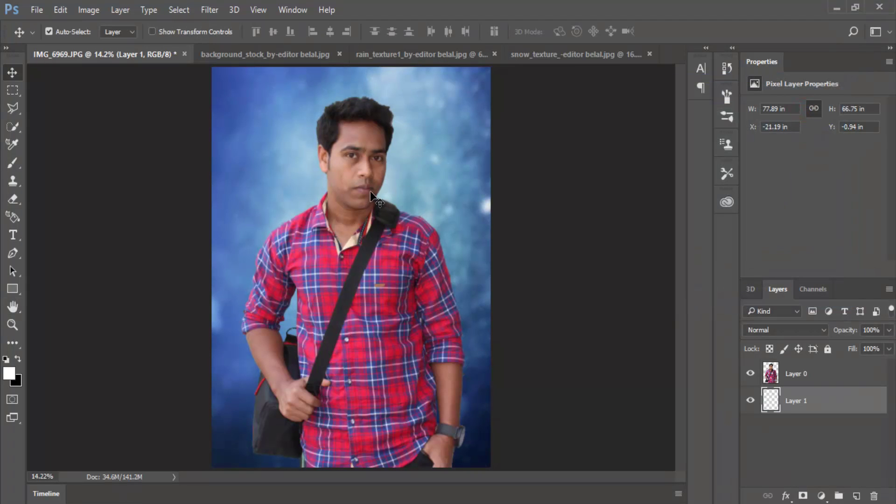
pyautogui.click(285, 58)
pyautogui.moveTo(309, 192)
pyautogui.mouseDown()
pyautogui.moveTo(194, 153)
pyautogui.moveTo(284, 181)
pyautogui.mouseUp()
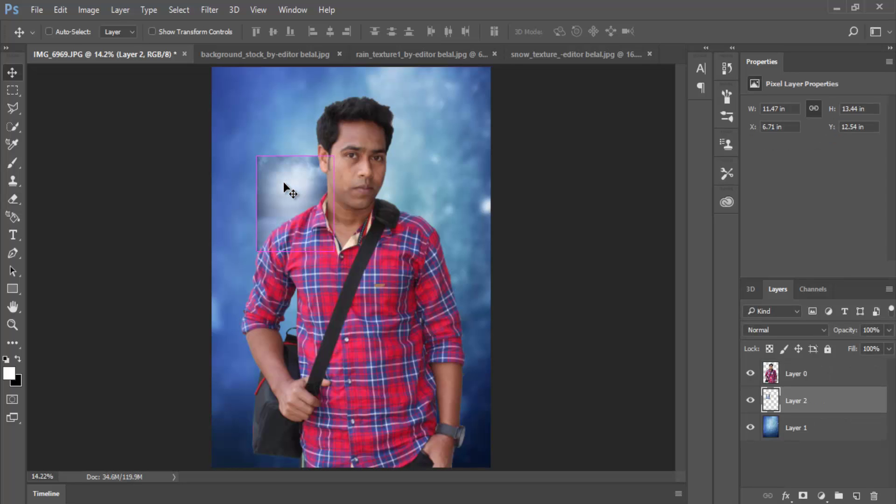
pyautogui.hotkey('ctrl', 't')
pyautogui.moveTo(334, 251); pyautogui.dragTo(507, 465)
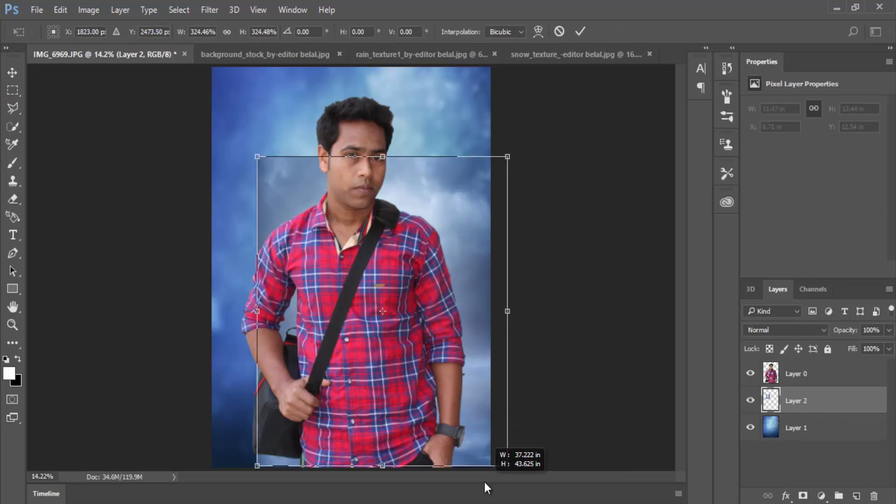
pyautogui.moveTo(448, 308); pyautogui.dragTo(402, 212)
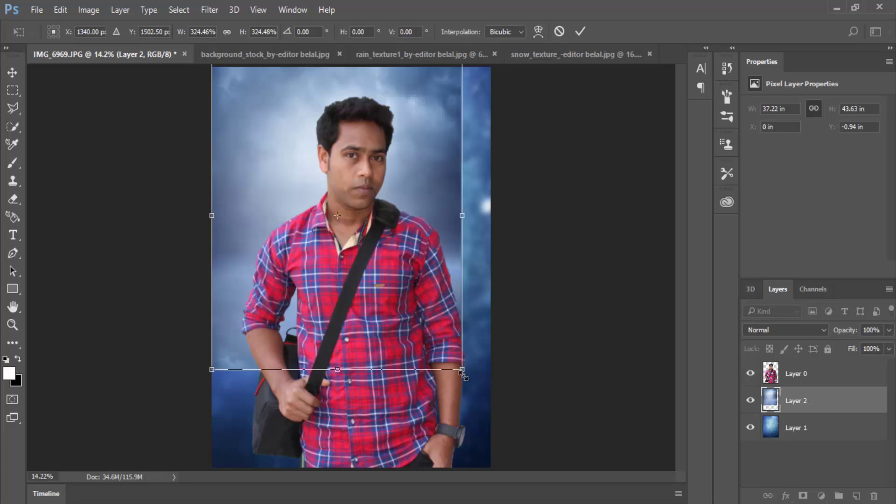
pyautogui.moveTo(465, 376); pyautogui.dragTo(494, 411)
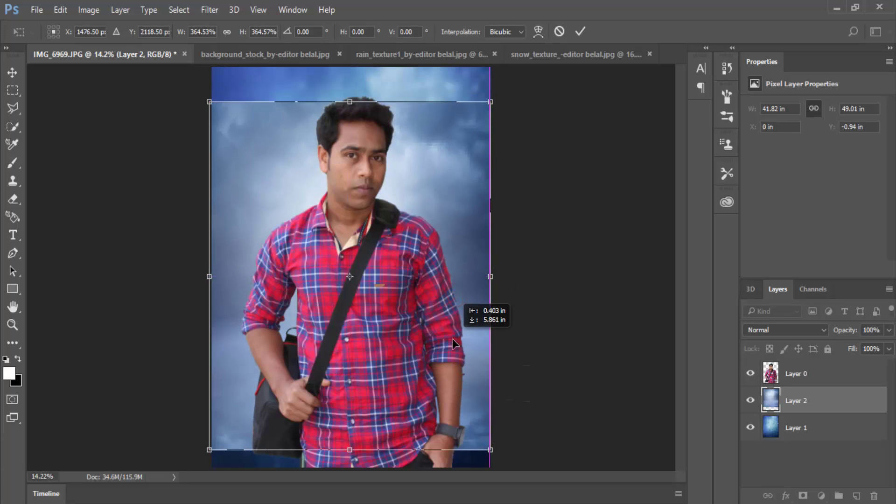
pyautogui.moveTo(452, 332); pyautogui.dragTo(452, 364)
pyautogui.moveTo(349, 120); pyautogui.dragTo(349, 67)
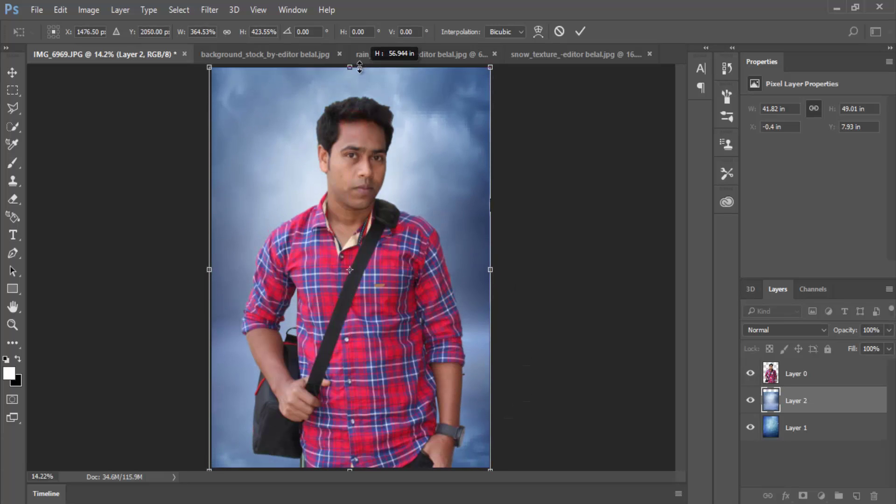
pyautogui.click(580, 32)
# Step: Blur the cloud layer with a 263.1-radius Gaussian Blur and toggle it to compare
pyautogui.click(210, 10)
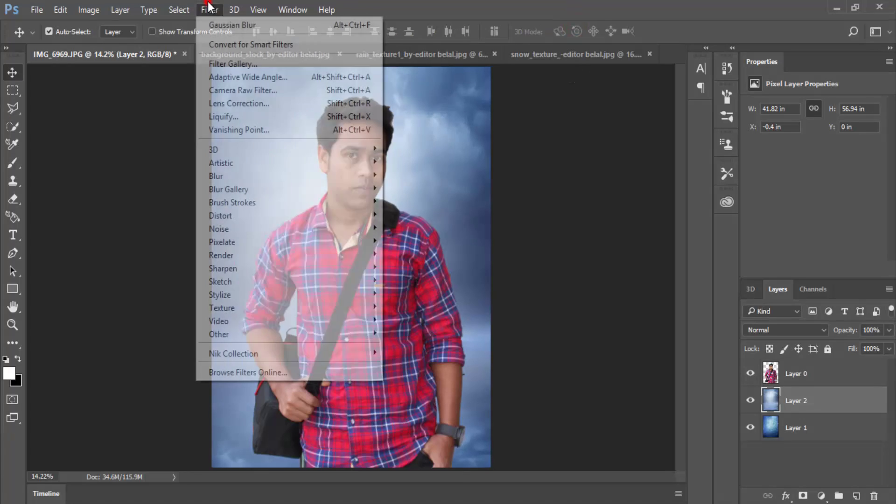
pyautogui.click(420, 202)
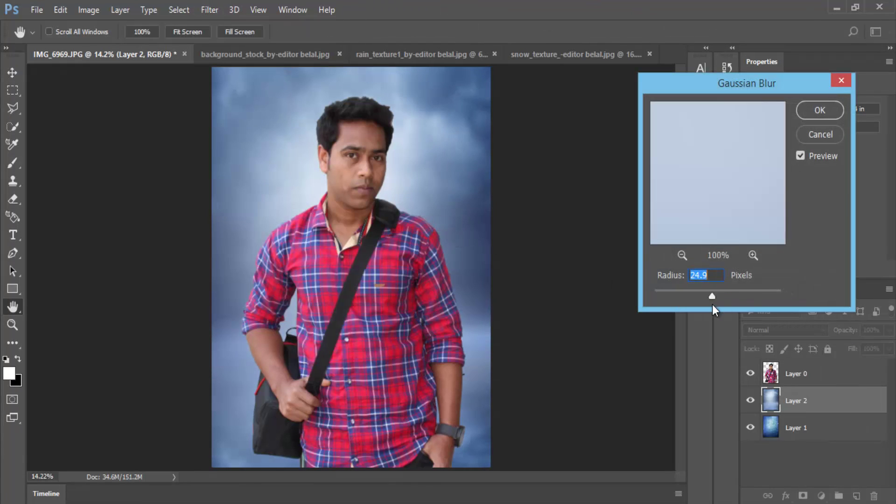
pyautogui.moveTo(711, 296); pyautogui.dragTo(768, 292)
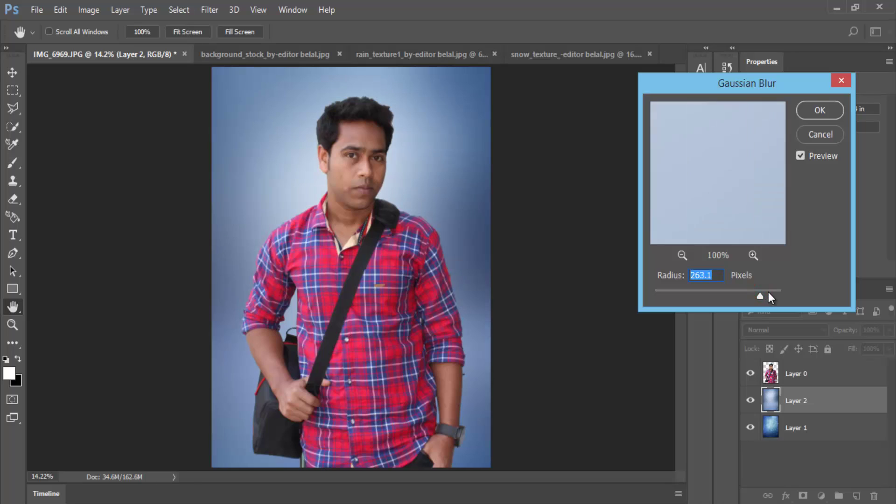
pyautogui.click(819, 110)
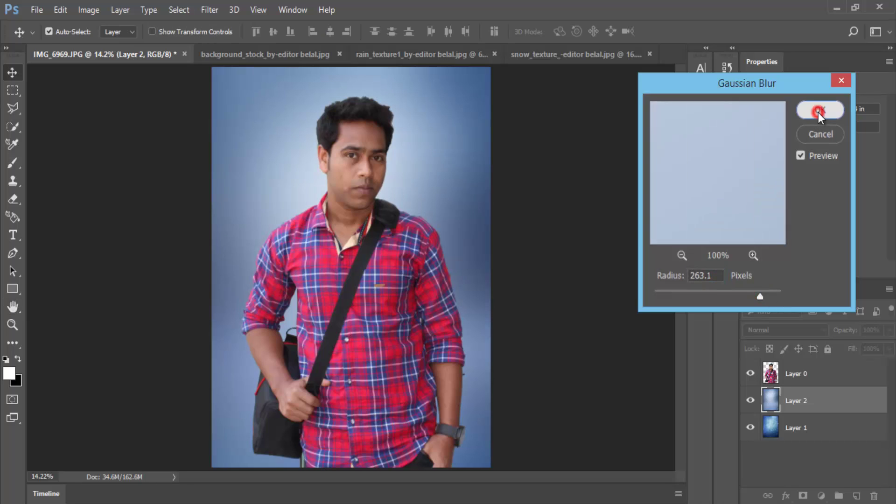
pyautogui.click(750, 401)
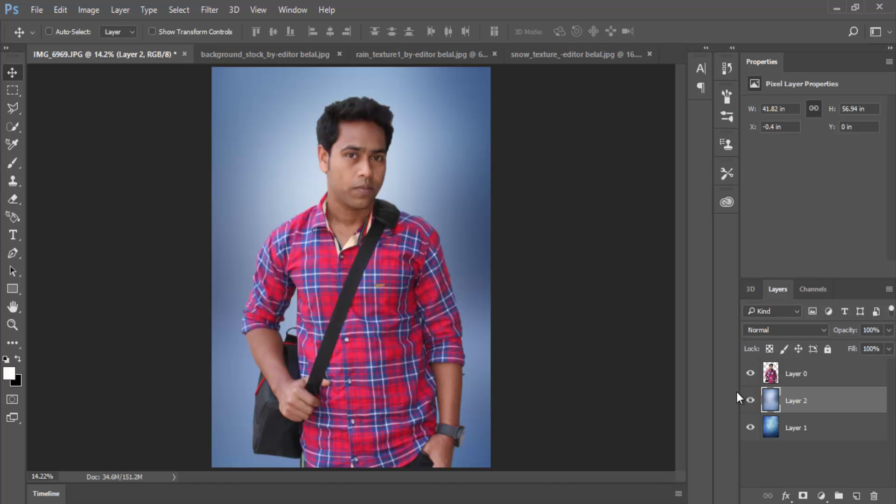
# Step: Narrow Layer 2 slightly and set its opacity to 79% and fill to 81%
pyautogui.hotkey('ctrl', 't')
pyautogui.moveTo(488, 267); pyautogui.dragTo(491, 268)
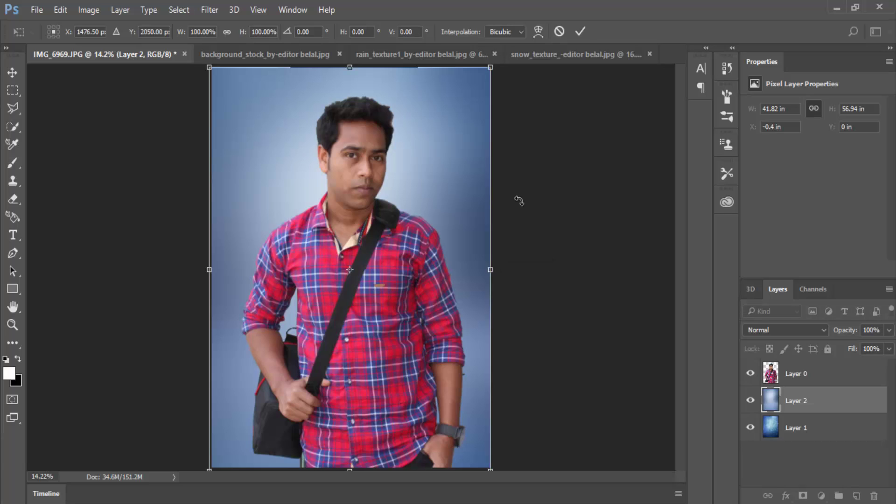
pyautogui.click(580, 32)
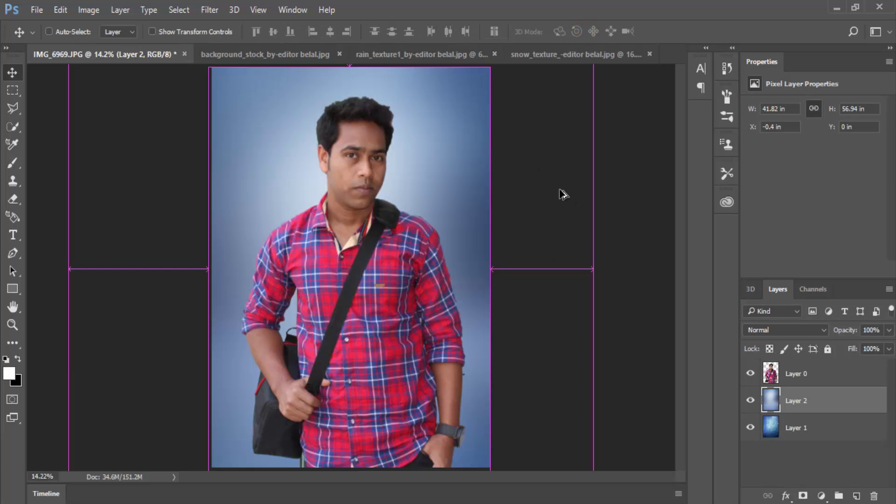
pyautogui.scroll(-1, 559, 189)
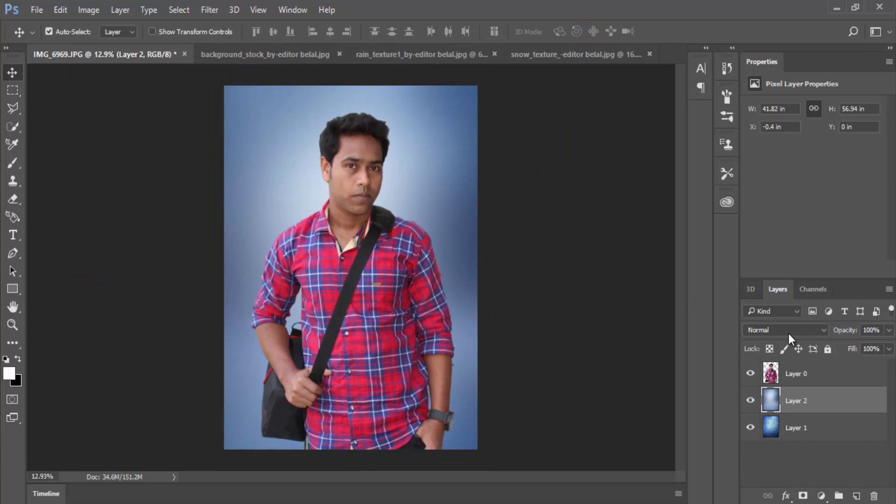
pyautogui.moveTo(845, 330); pyautogui.dragTo(835, 331)
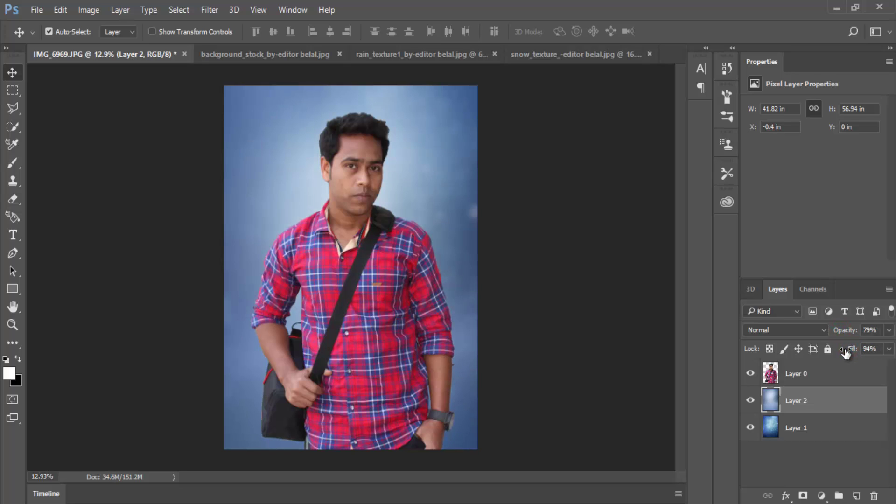
pyautogui.moveTo(844, 348); pyautogui.dragTo(841, 355)
pyautogui.click(749, 401)
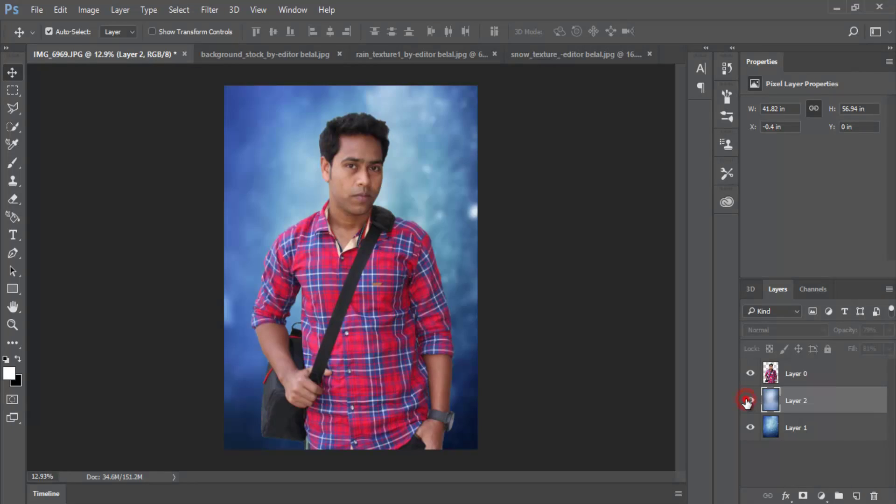
# Step: Drag the snow texture into the portrait document and move it down the canvas
pyautogui.click(531, 58)
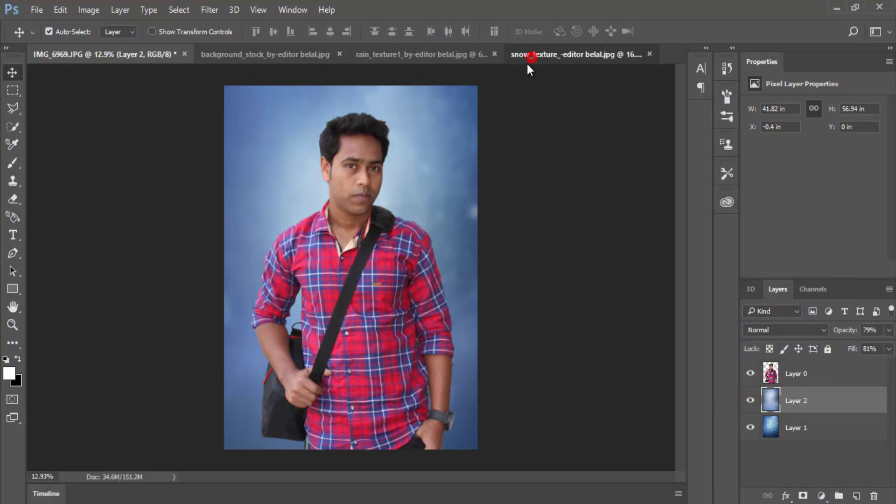
pyautogui.moveTo(343, 186); pyautogui.dragTo(265, 160)
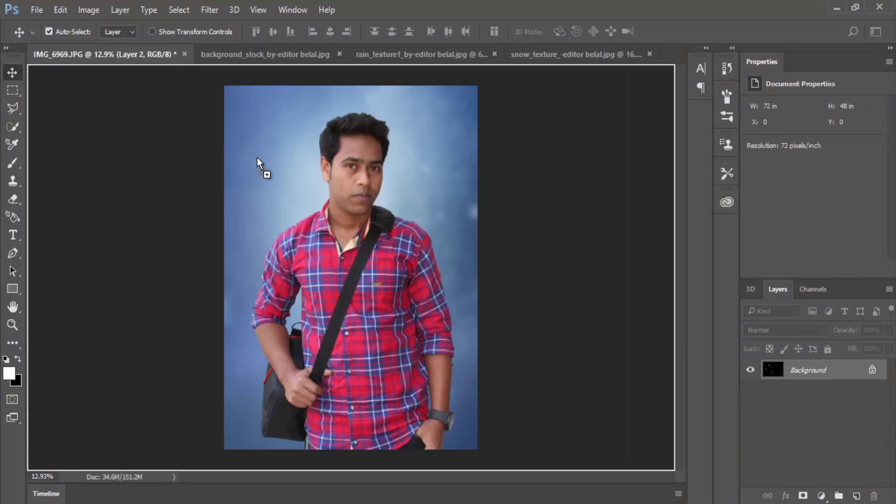
pyautogui.moveTo(414, 172); pyautogui.dragTo(418, 244)
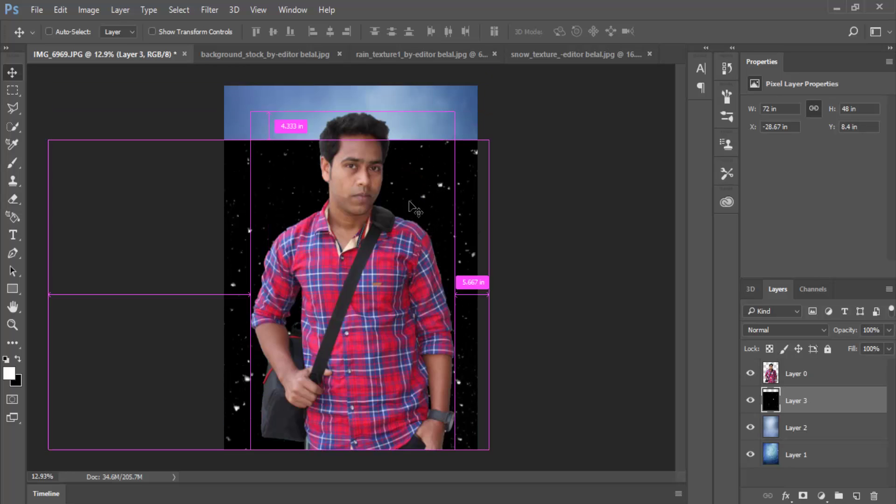
# Step: Free-transform the snow layer: shift it right and stretch it above the top and past the bottom
pyautogui.hotkey('ctrl', 't')
pyautogui.moveTo(355, 165); pyautogui.dragTo(481, 171)
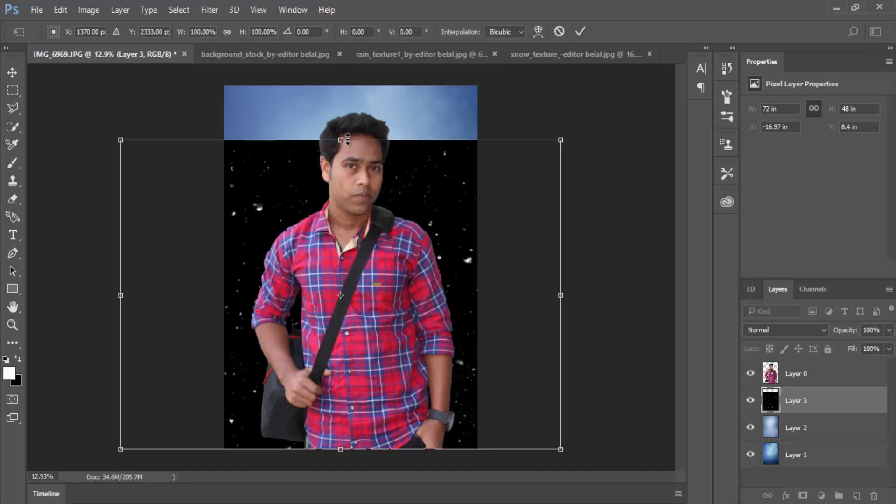
pyautogui.moveTo(340, 140); pyautogui.dragTo(340, 80)
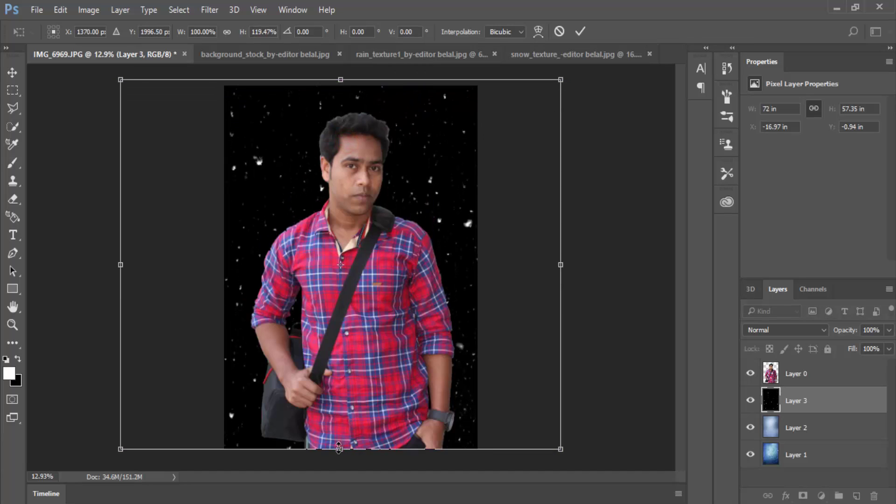
pyautogui.moveTo(339, 446); pyautogui.dragTo(339, 478)
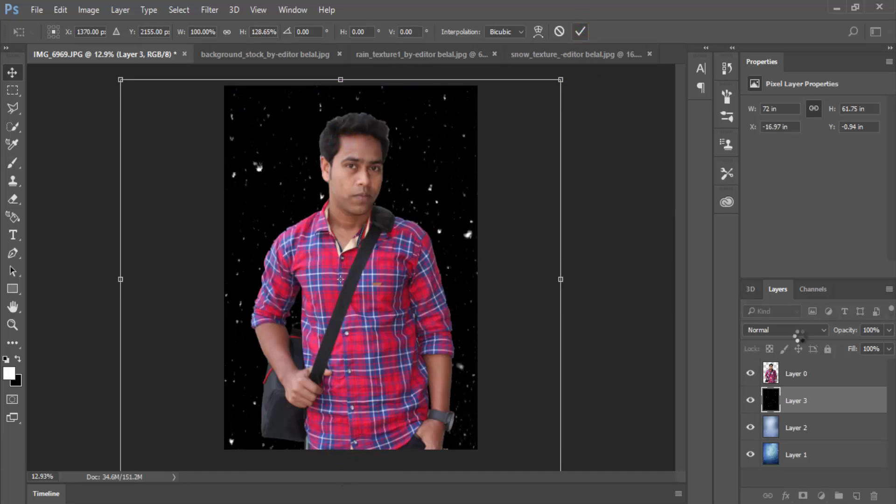
pyautogui.press('Return')
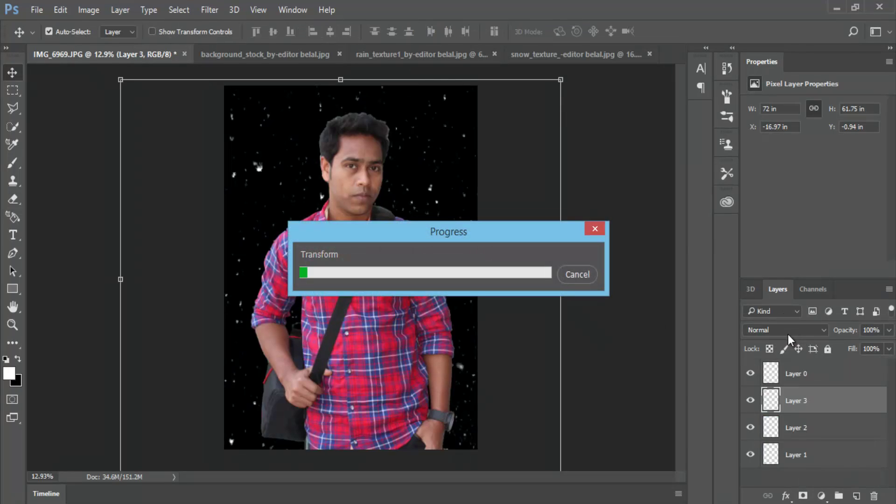
# Step: Set Layer 3 to Screen blend mode and apply Motion Blur at angle 45, distance 18
pyautogui.click(788, 332)
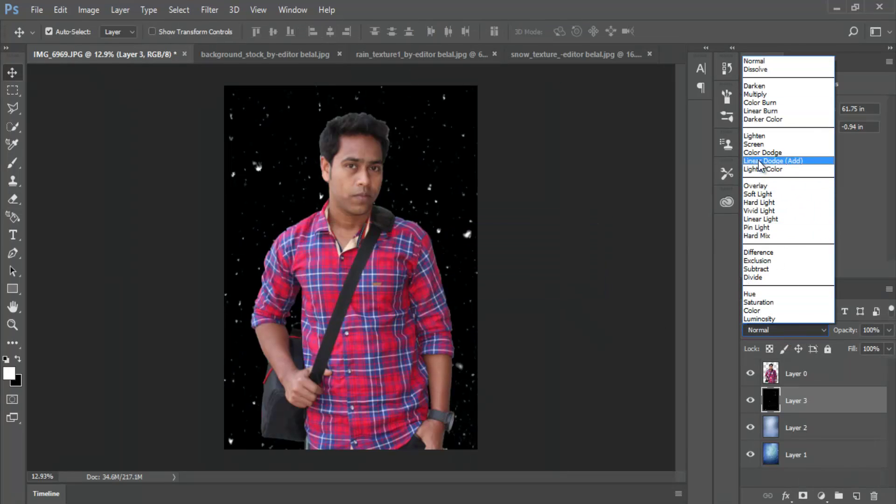
pyautogui.click(758, 145)
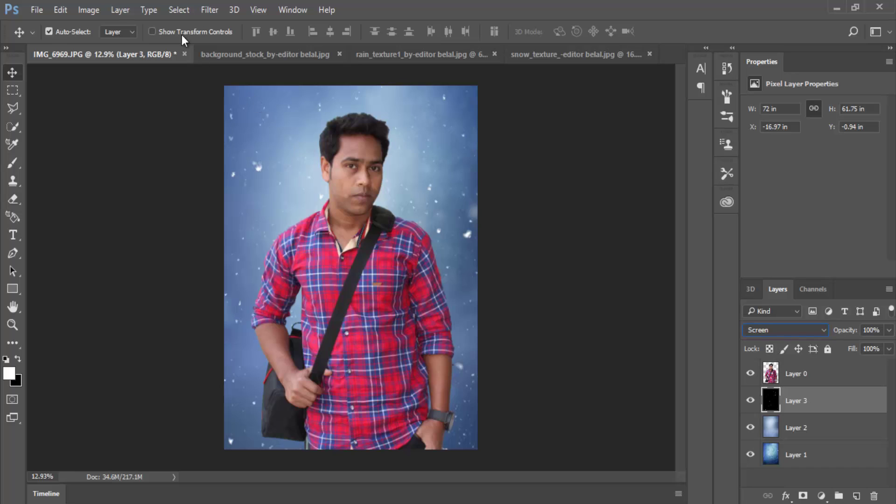
pyautogui.click(209, 10)
pyautogui.moveTo(216, 176)
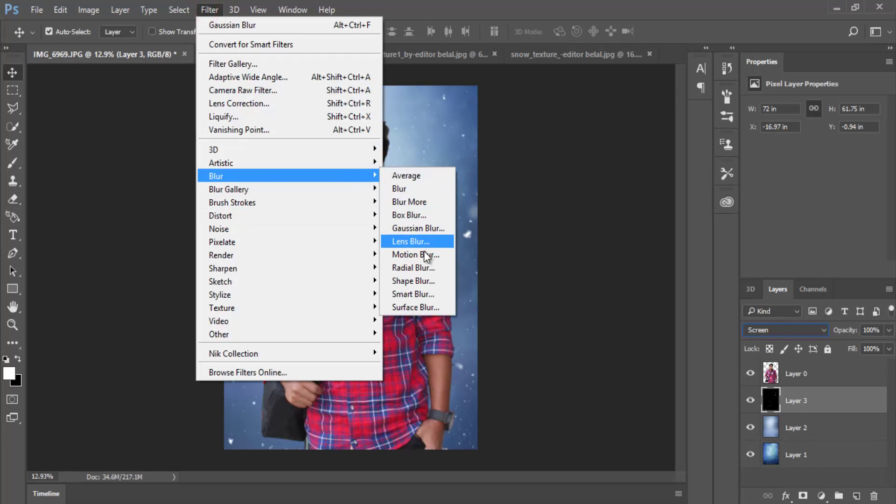
pyautogui.click(422, 254)
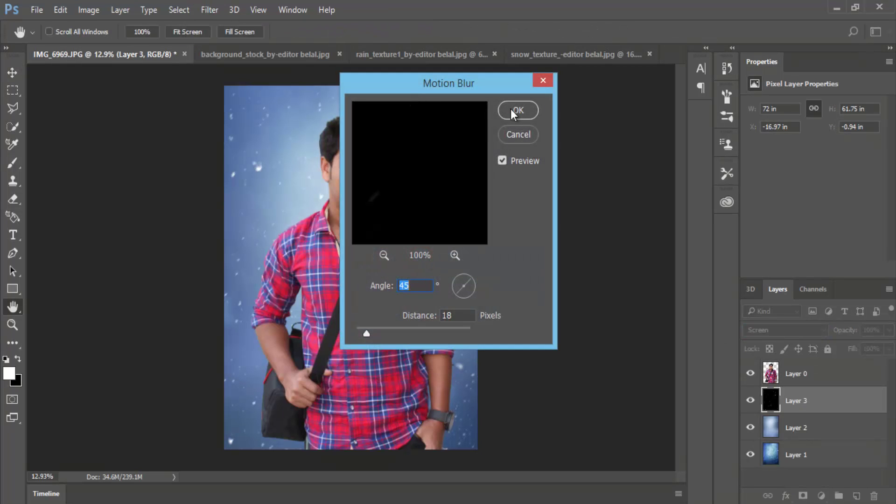
pyautogui.click(513, 112)
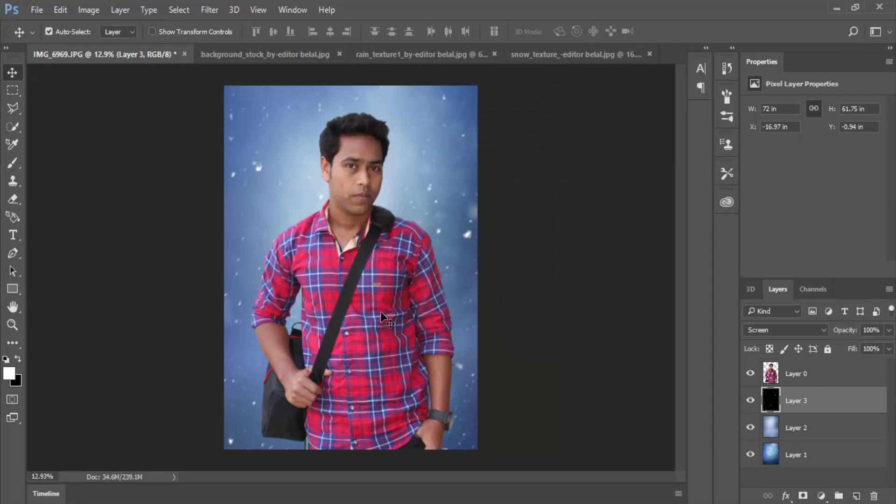
pyautogui.click(811, 384)
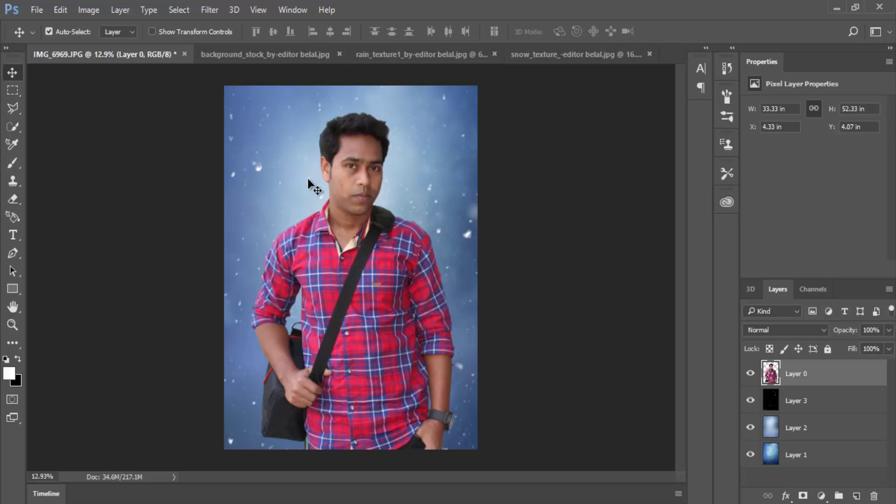
# Step: Zoom in and erase the greenish fringe along the hair's right and top edges with a smaller eraser
pyautogui.scroll(6, 361, 103)
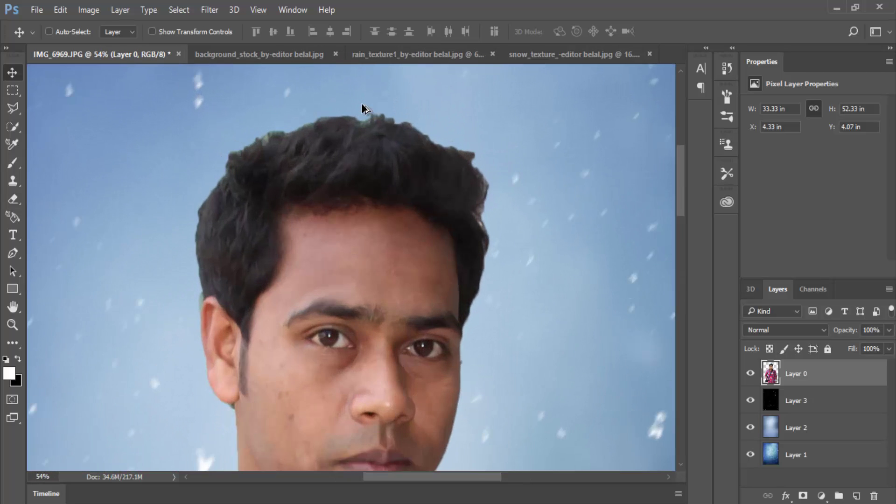
pyautogui.scroll(1, 361, 103)
pyautogui.click(13, 199)
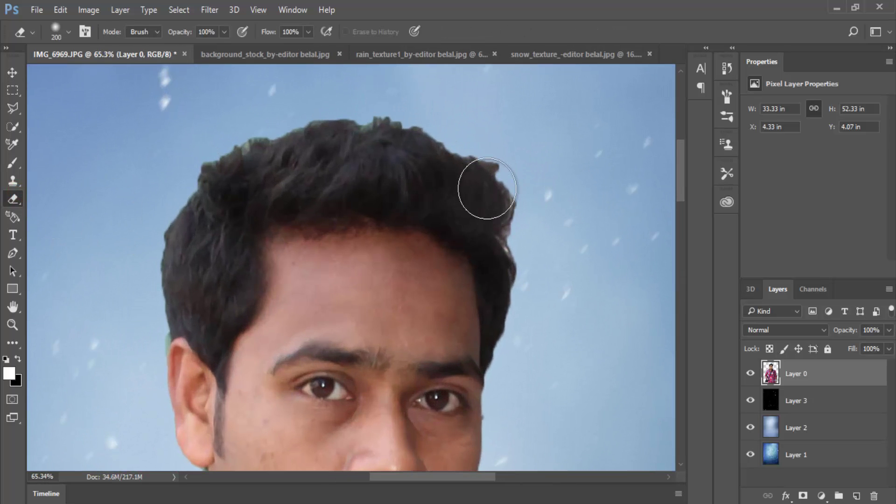
pyautogui.press('[')
pyautogui.press('[')
pyautogui.press('[')
pyautogui.press('[')
pyautogui.press('[')
pyautogui.press('[')
pyautogui.moveTo(512, 182); pyautogui.dragTo(523, 289)
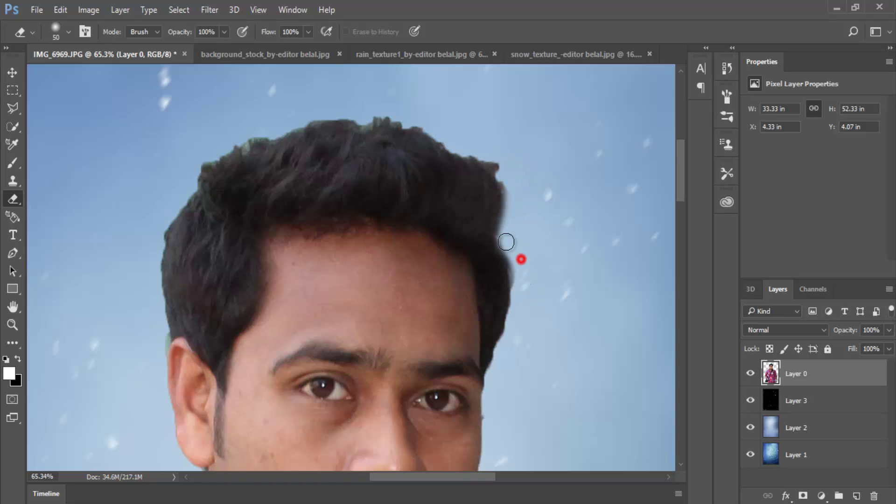
pyautogui.moveTo(511, 192); pyautogui.dragTo(522, 274)
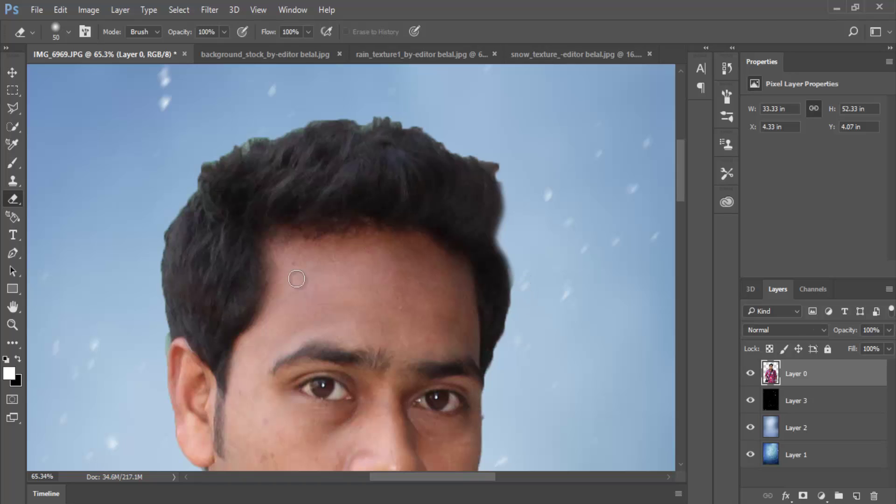
pyautogui.moveTo(172, 173)
pyautogui.mouseDown()
pyautogui.moveTo(392, 120)
pyautogui.moveTo(441, 136)
pyautogui.moveTo(508, 184)
pyautogui.mouseUp()
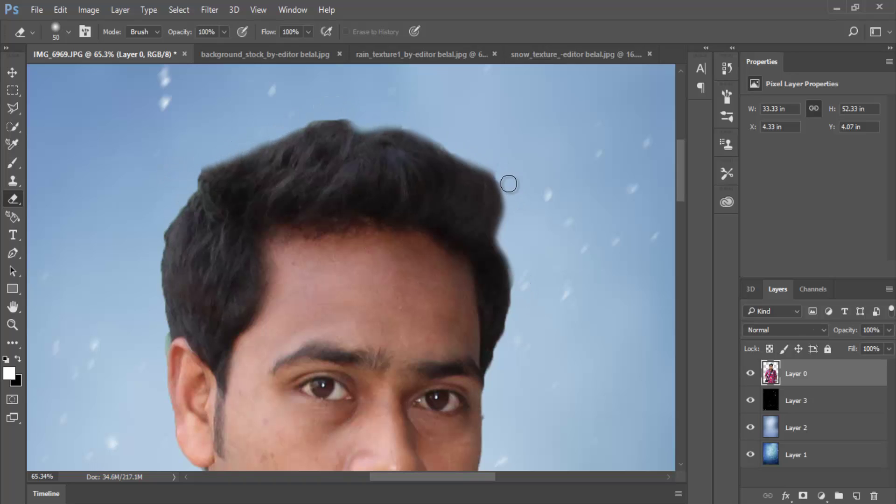
# Step: Switch to the Smudge tool from the retouching tools flyout
pyautogui.click(21, 76)
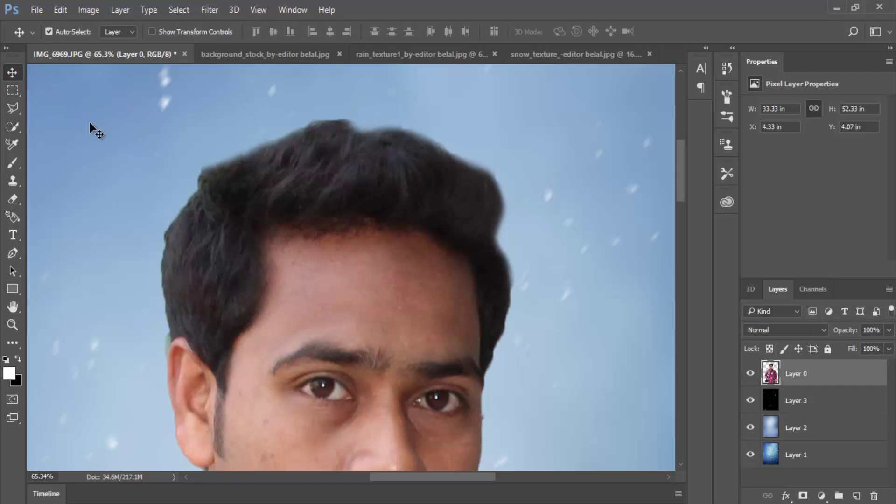
pyautogui.scroll(-2, 78, 245)
pyautogui.click(6, 343)
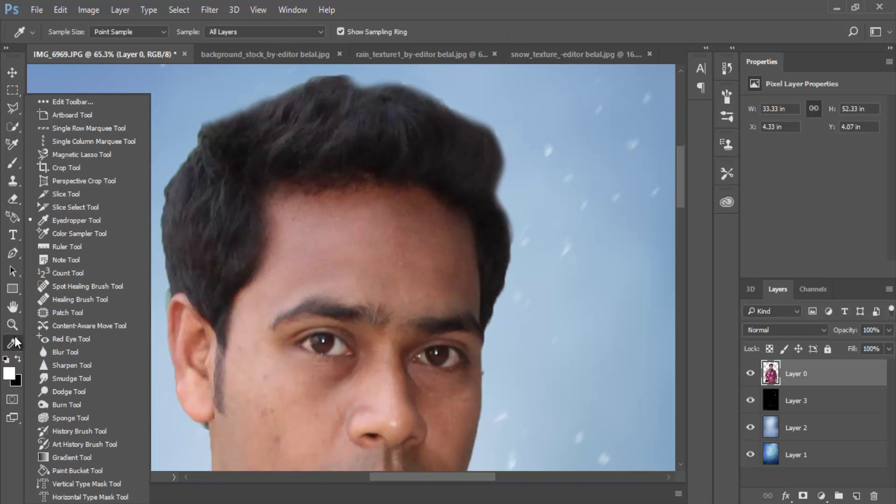
pyautogui.click(63, 368)
pyautogui.scroll(1, 260, 250)
pyautogui.scroll(-3, 394, 260)
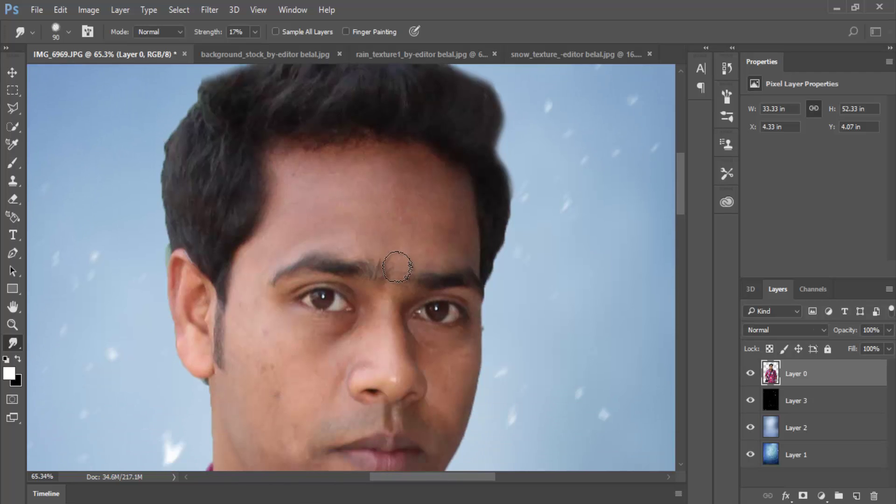
pyautogui.scroll(-3, 252, 230)
# Step: Set the Smudge brush to the scattered 111 px tip, angled up-left, at about 71% strength
pyautogui.rightClick(282, 285)
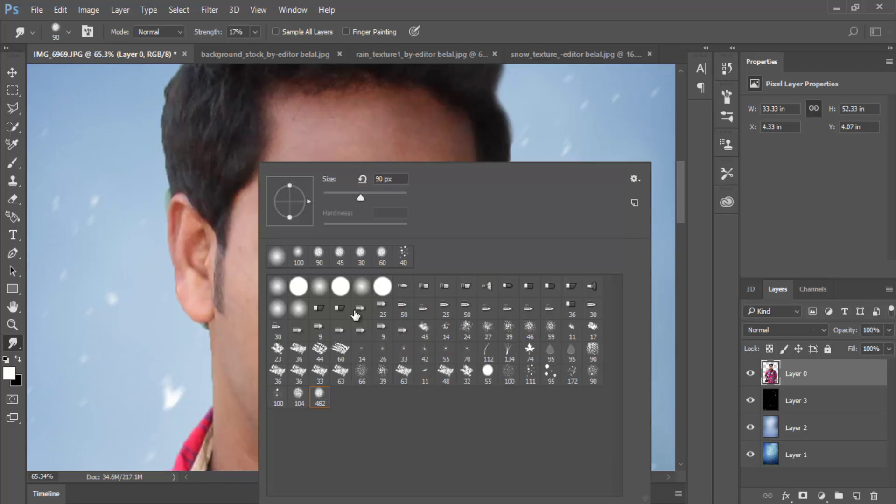
pyautogui.click(529, 375)
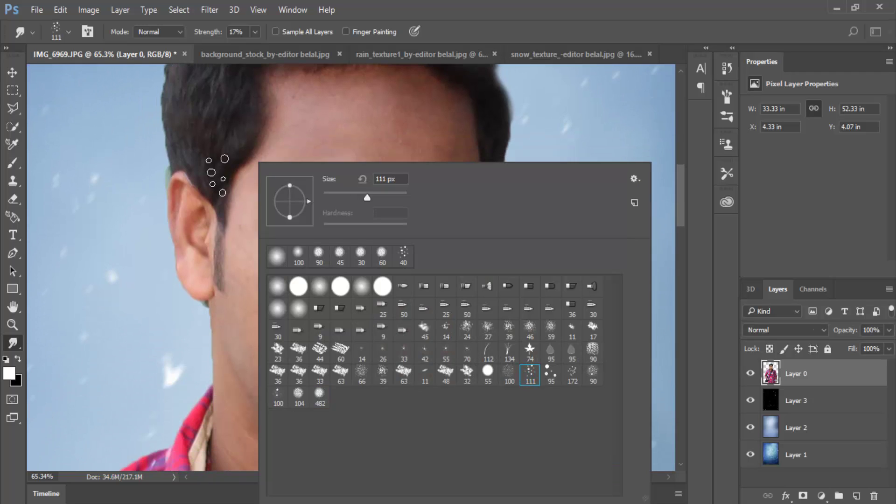
pyautogui.moveTo(289, 177); pyautogui.dragTo(283, 181)
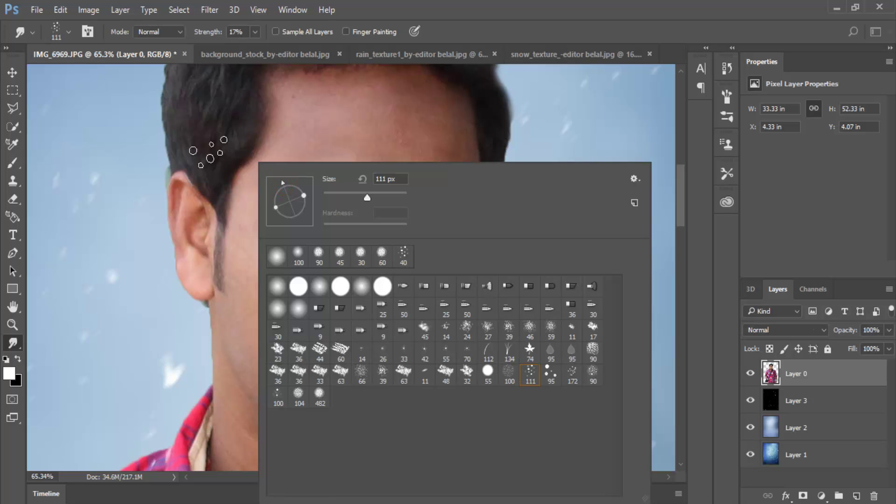
pyautogui.click(224, 175)
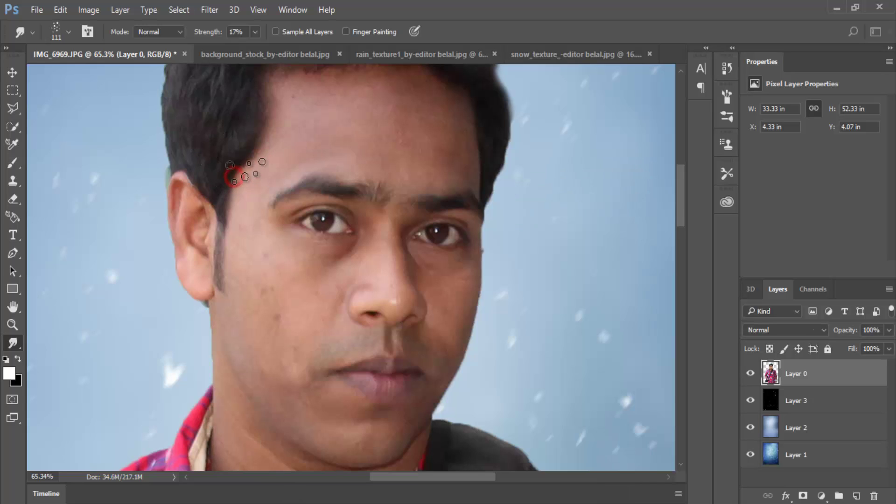
pyautogui.scroll(3, 219, 140)
pyautogui.moveTo(210, 39); pyautogui.dragTo(238, 46)
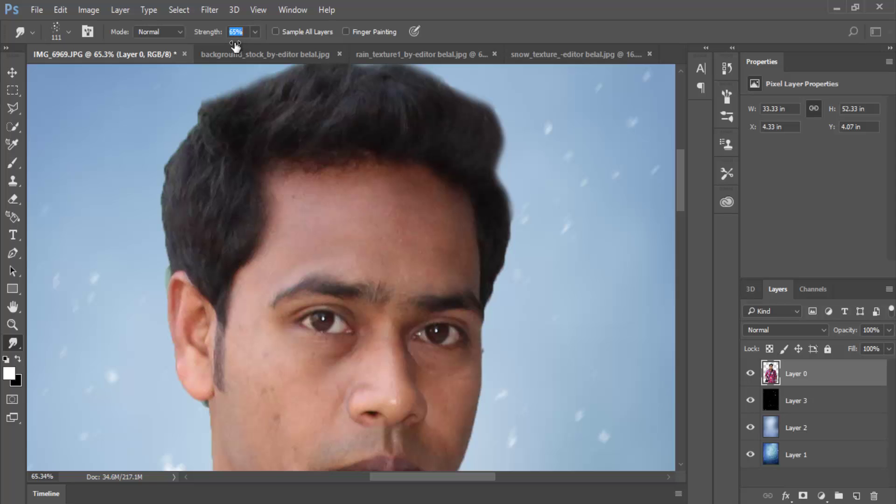
pyautogui.scroll(2, 373, 177)
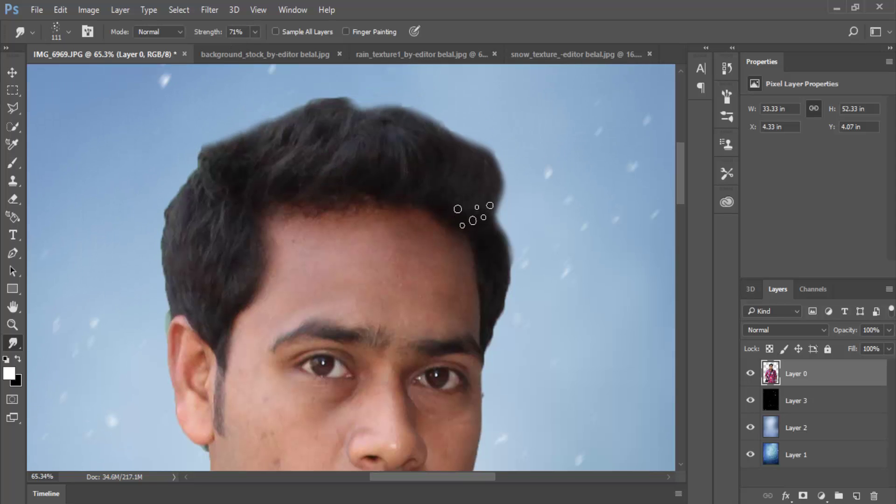
# Step: Smudge spiky hair strands upward across the right, upper-left, and top centre of the head
pyautogui.moveTo(474, 215)
pyautogui.mouseDown()
pyautogui.moveTo(486, 166)
pyautogui.moveTo(475, 140)
pyautogui.moveTo(450, 132)
pyautogui.mouseUp()
pyautogui.scroll(2, 450, 171)
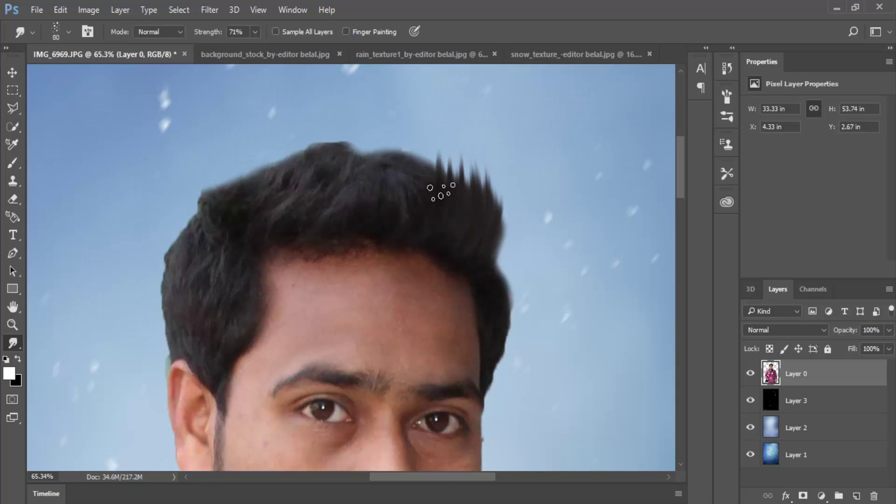
pyautogui.moveTo(265, 229); pyautogui.dragTo(280, 154)
pyautogui.moveTo(258, 202)
pyautogui.mouseDown()
pyautogui.moveTo(270, 144)
pyautogui.moveTo(238, 166)
pyautogui.moveTo(233, 149)
pyautogui.mouseUp()
pyautogui.moveTo(223, 206); pyautogui.dragTo(219, 154)
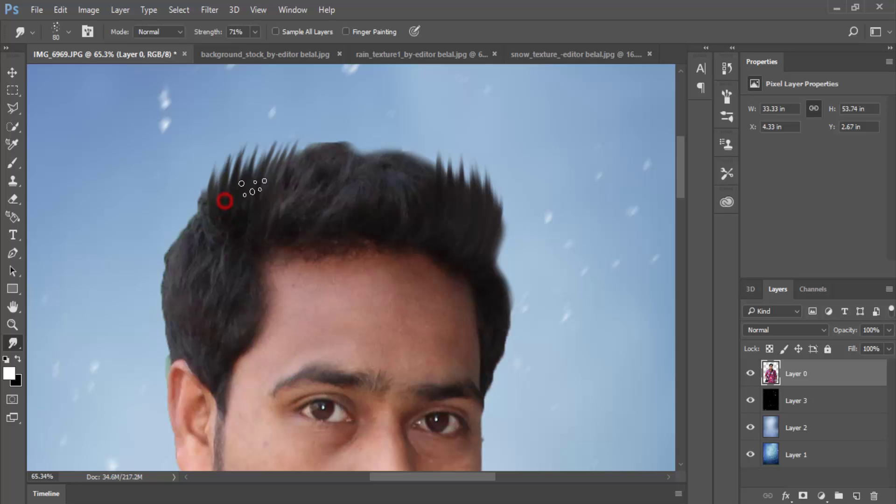
pyautogui.moveTo(296, 175)
pyautogui.mouseDown()
pyautogui.moveTo(312, 122)
pyautogui.moveTo(347, 133)
pyautogui.mouseUp()
pyautogui.moveTo(340, 176); pyautogui.dragTo(373, 136)
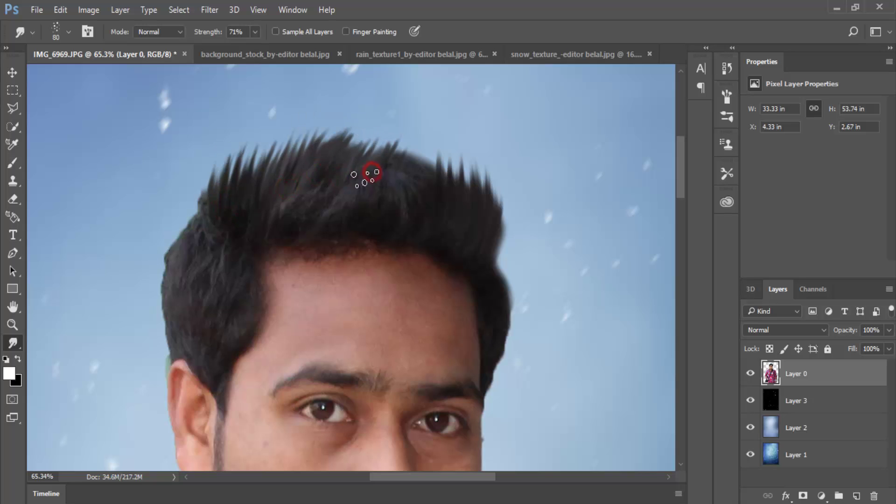
pyautogui.moveTo(368, 174); pyautogui.dragTo(380, 138)
pyautogui.moveTo(400, 192); pyautogui.dragTo(422, 140)
pyautogui.moveTo(410, 215); pyautogui.dragTo(433, 154)
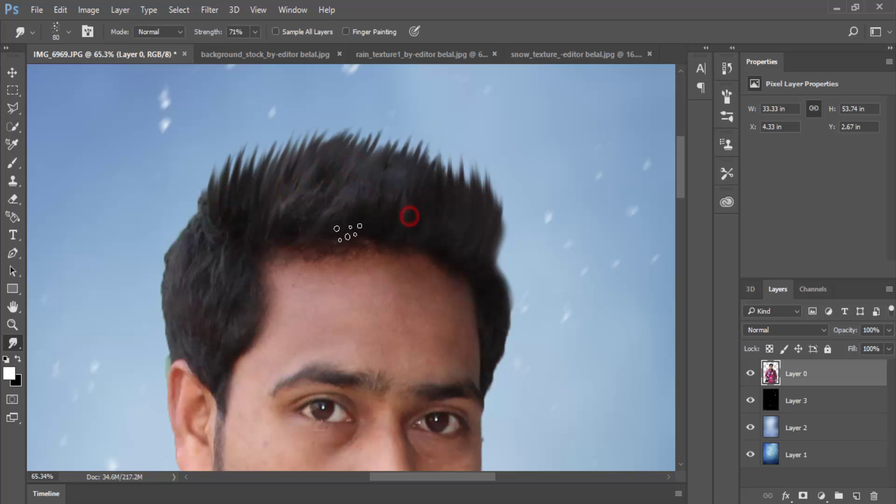
pyautogui.moveTo(354, 224); pyautogui.dragTo(385, 149)
# Step: Lengthen the hair spikes along the top-left and top of the head with more upward smudges
pyautogui.rightClick(334, 226)
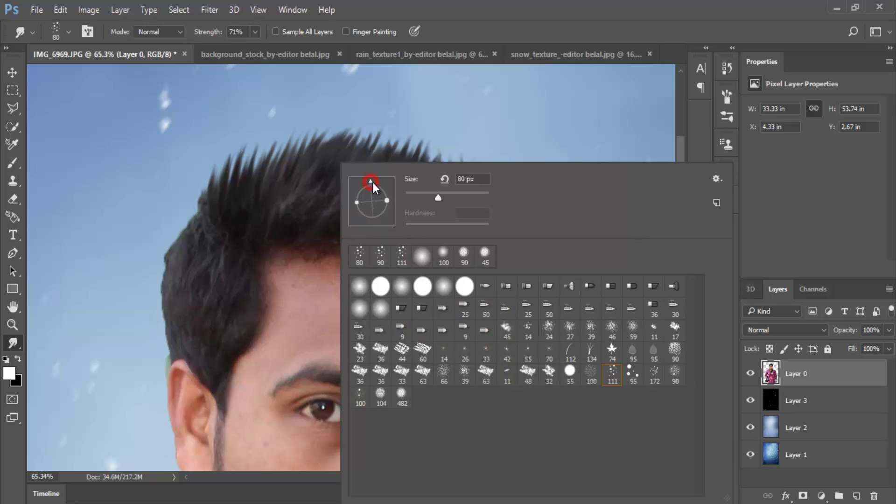
pyautogui.click(241, 136)
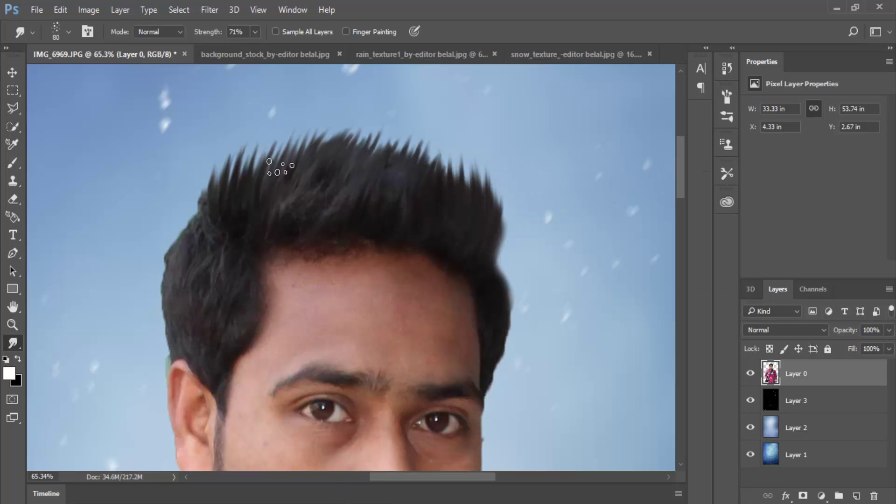
pyautogui.moveTo(311, 233); pyautogui.dragTo(304, 174)
pyautogui.moveTo(278, 223); pyautogui.dragTo(282, 210)
pyautogui.moveTo(354, 220); pyautogui.dragTo(401, 138)
pyautogui.moveTo(386, 183); pyautogui.dragTo(373, 126)
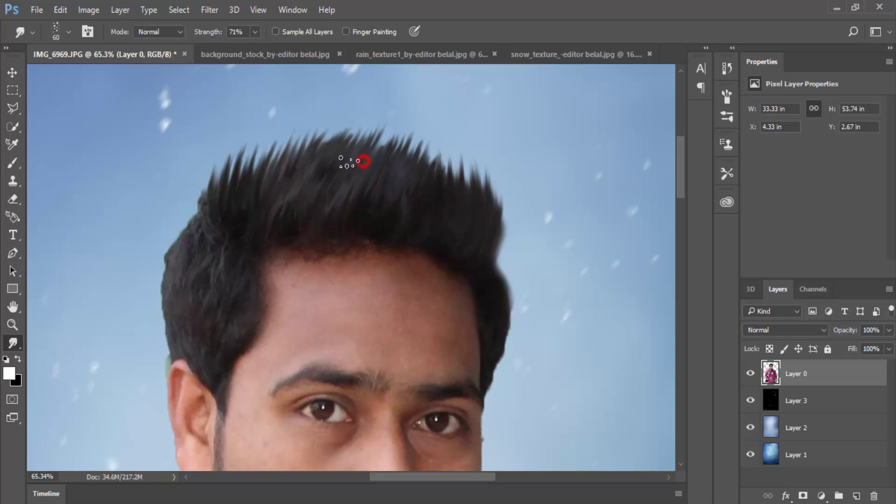
pyautogui.moveTo(350, 161); pyautogui.dragTo(352, 114)
pyautogui.moveTo(416, 200); pyautogui.dragTo(436, 140)
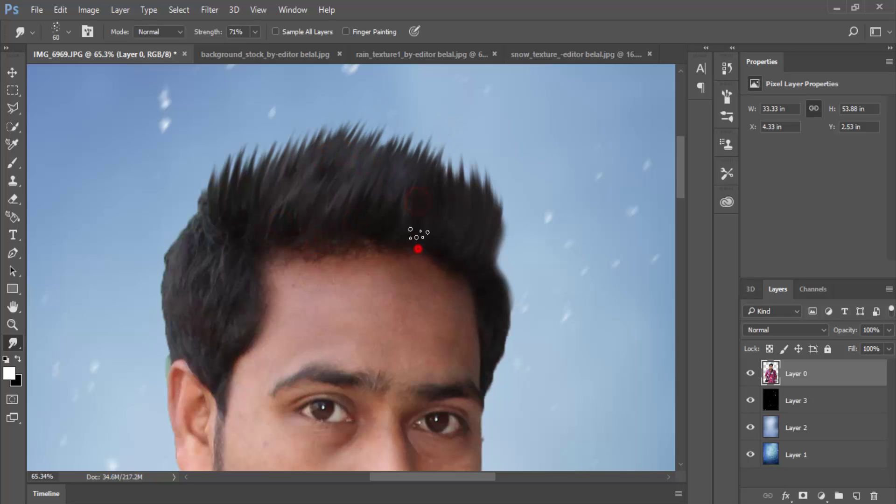
pyautogui.moveTo(442, 232)
pyautogui.mouseDown()
pyautogui.moveTo(452, 175)
pyautogui.moveTo(471, 140)
pyautogui.mouseUp()
# Step: Extend and reshape the right-side hair spikes upward, plus one more spike on the left
pyautogui.moveTo(444, 182); pyautogui.dragTo(464, 140)
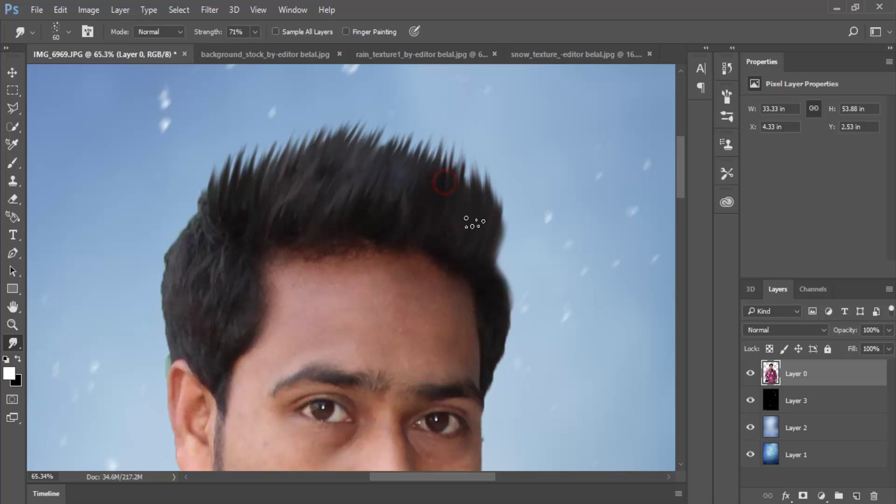
pyautogui.moveTo(475, 215); pyautogui.dragTo(485, 154)
pyautogui.moveTo(494, 240); pyautogui.dragTo(524, 160)
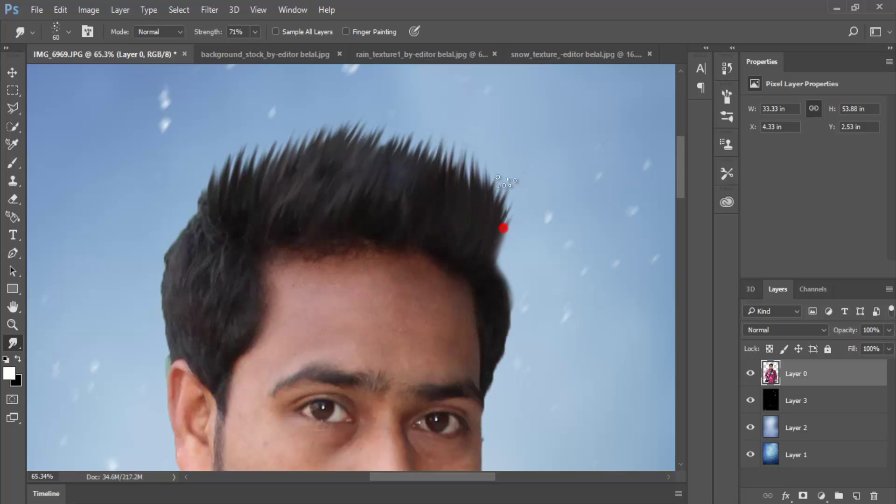
pyautogui.moveTo(500, 230); pyautogui.dragTo(508, 150)
pyautogui.moveTo(497, 231); pyautogui.dragTo(513, 181)
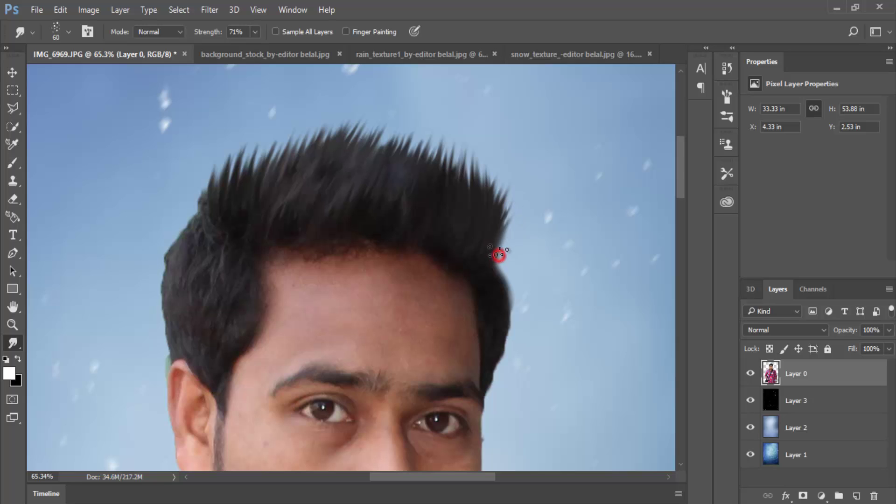
pyautogui.moveTo(498, 254)
pyautogui.mouseDown()
pyautogui.moveTo(518, 227)
pyautogui.moveTo(513, 182)
pyautogui.mouseUp()
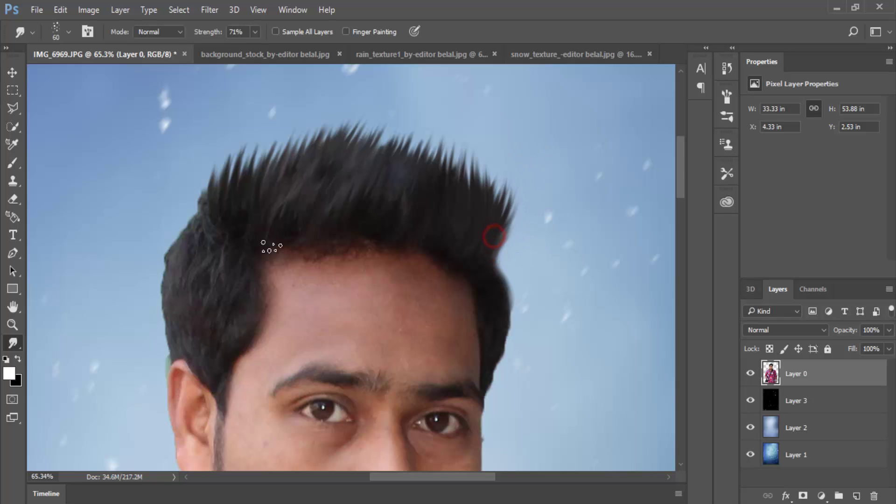
pyautogui.moveTo(208, 219)
pyautogui.mouseDown()
pyautogui.moveTo(197, 150)
pyautogui.moveTo(221, 144)
pyautogui.mouseUp()
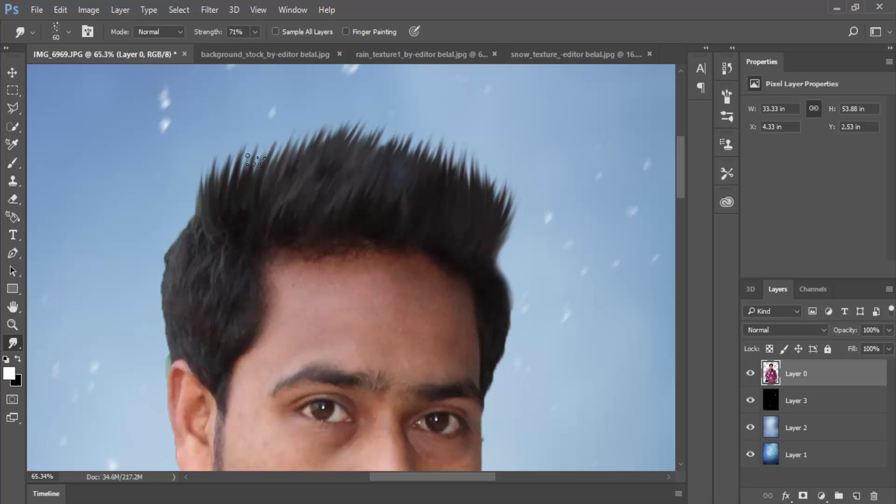
# Step: Smudge dark hair strands down over the left and right temples
pyautogui.scroll(-3, 236, 209)
pyautogui.moveTo(227, 208); pyautogui.dragTo(227, 293)
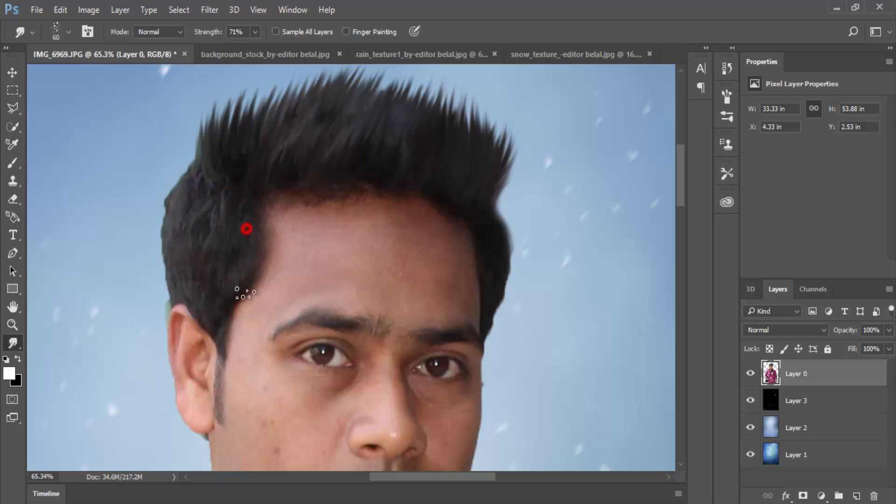
pyautogui.moveTo(250, 248); pyautogui.dragTo(236, 339)
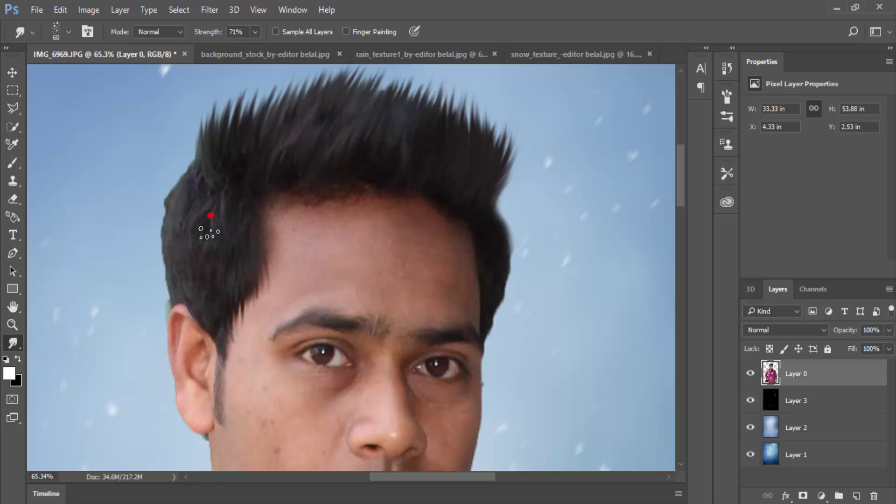
pyautogui.click(211, 215)
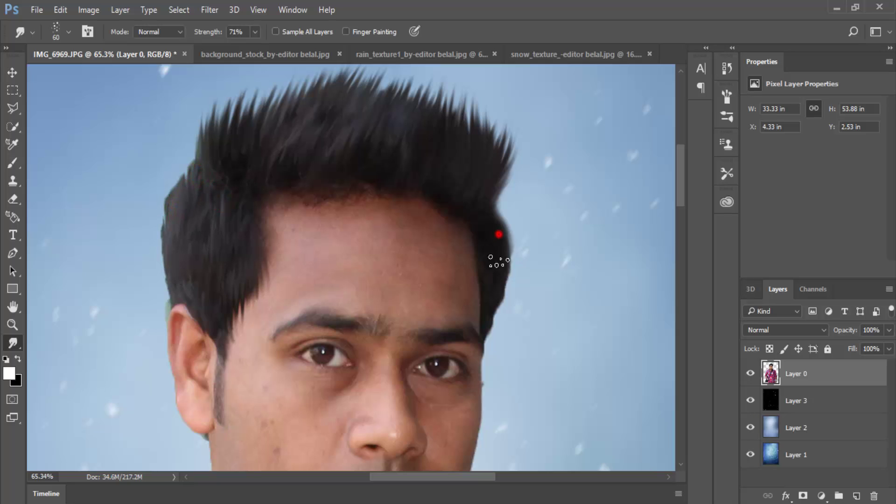
pyautogui.moveTo(498, 261); pyautogui.dragTo(502, 327)
pyautogui.moveTo(502, 290); pyautogui.dragTo(498, 363)
pyautogui.scroll(-3, 500, 368)
pyautogui.scroll(-1, 500, 362)
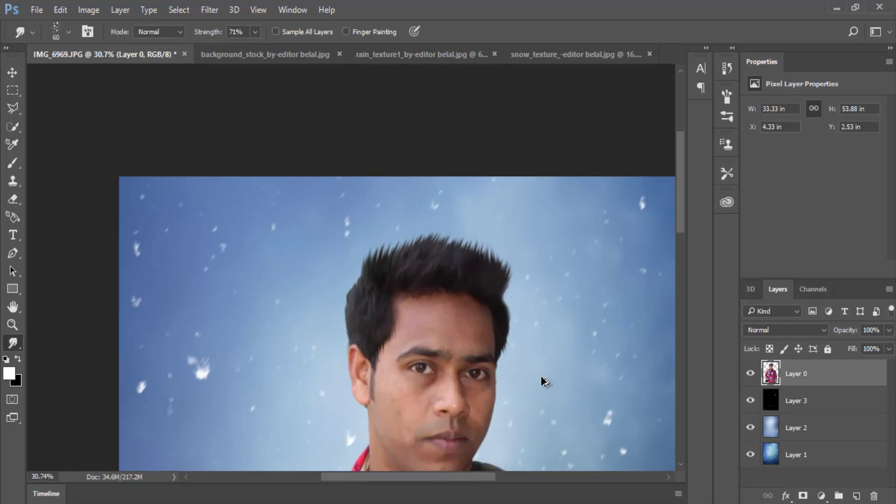
pyautogui.scroll(-1, 527, 369)
pyautogui.scroll(-1, 525, 367)
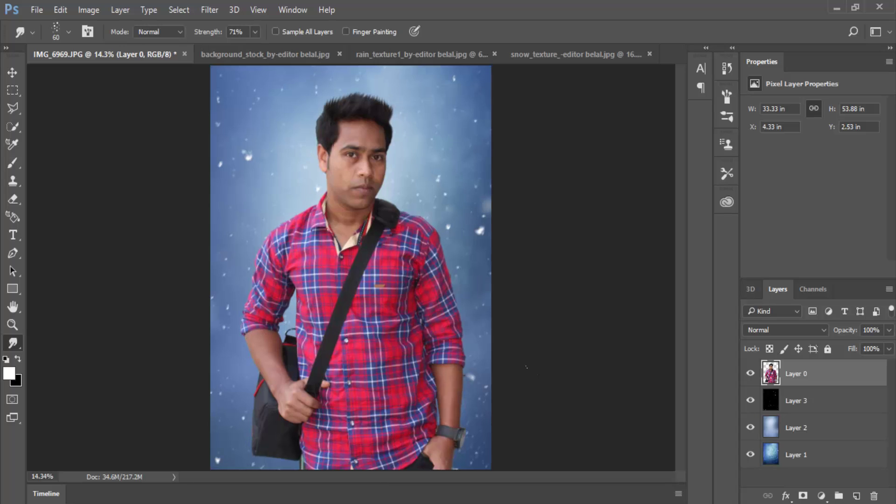
pyautogui.click(14, 72)
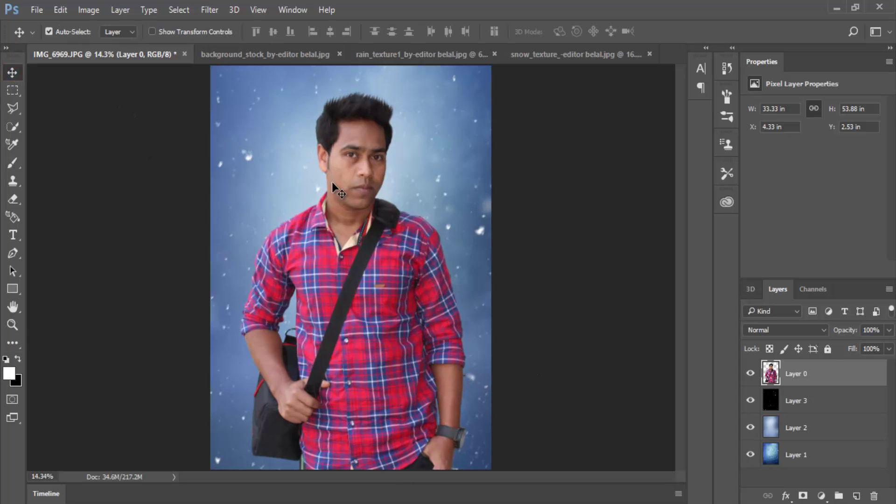
pyautogui.scroll(2, 335, 178)
pyautogui.scroll(2, 350, 170)
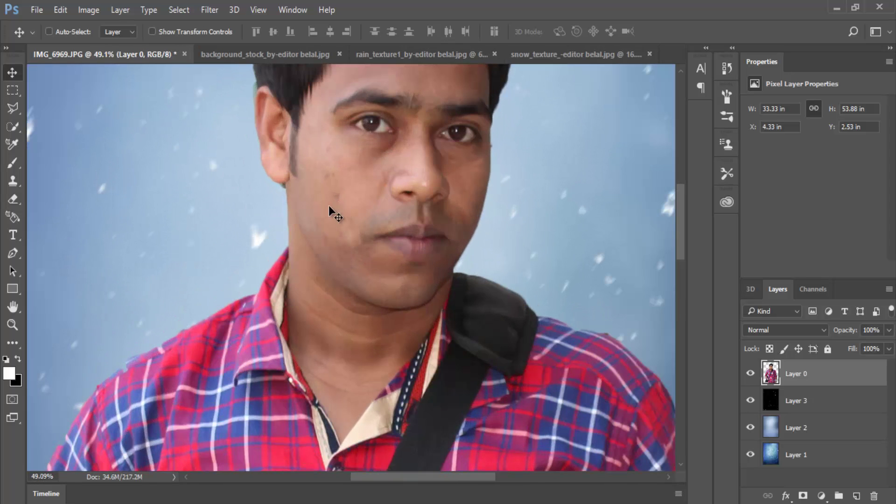
# Step: Heal the dark mole and spots on both cheeks with the Content-Aware Spot Healing Brush
pyautogui.click(11, 341)
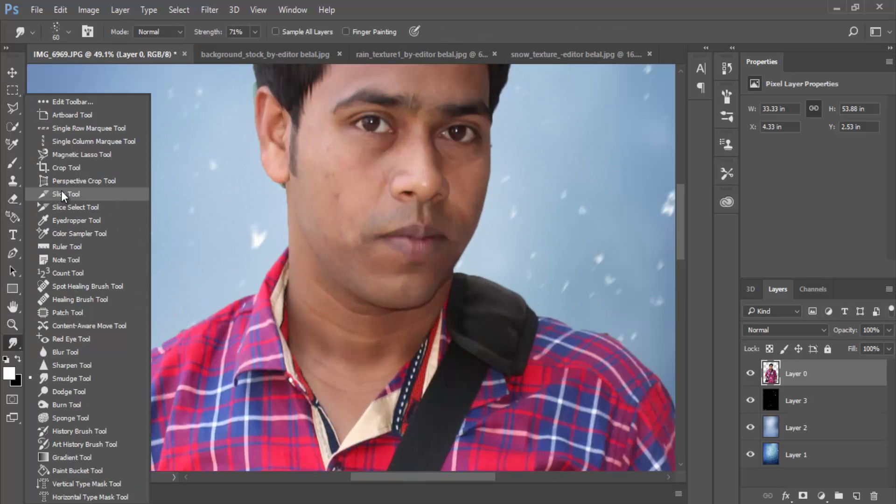
pyautogui.click(57, 288)
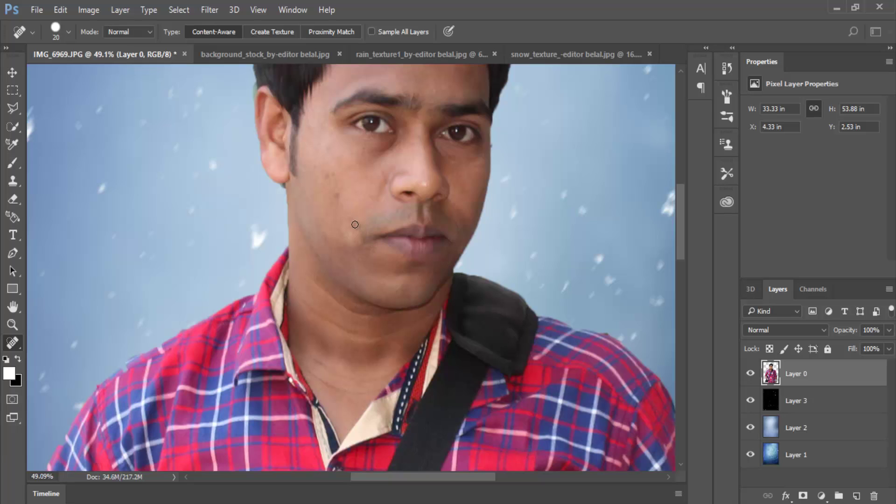
pyautogui.click(337, 197)
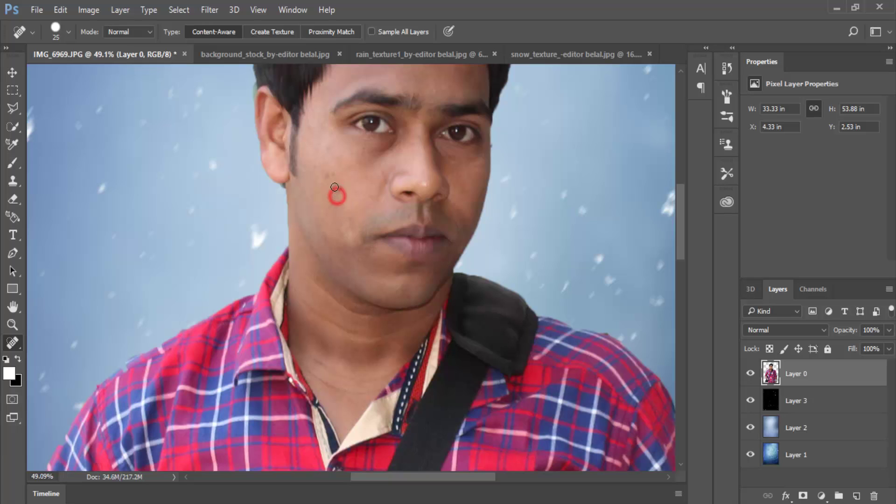
pyautogui.click(316, 154)
pyautogui.click(309, 129)
pyautogui.click(315, 173)
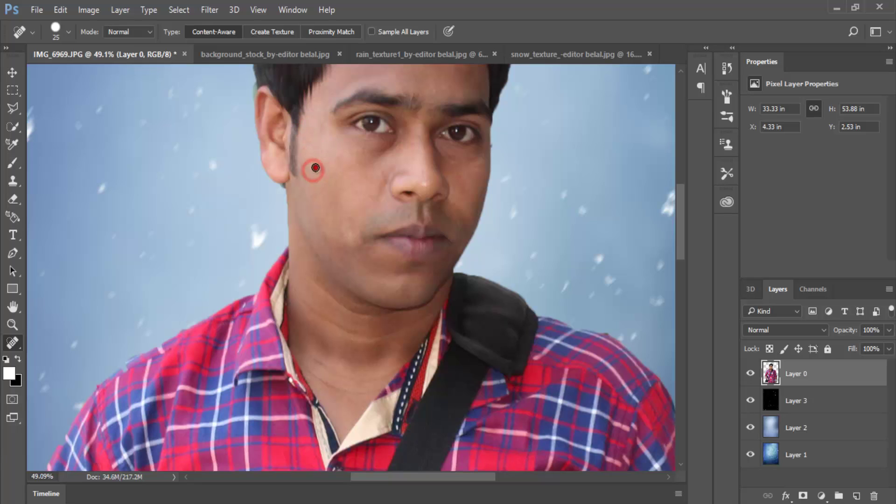
pyautogui.moveTo(456, 160); pyautogui.dragTo(463, 183)
pyautogui.rightClick(12, 343)
# Step: Pick the Smudge tool with the soft 482 brush preset, shrink it, and smooth the cheek and chin area
pyautogui.click(54, 373)
pyautogui.rightClick(185, 308)
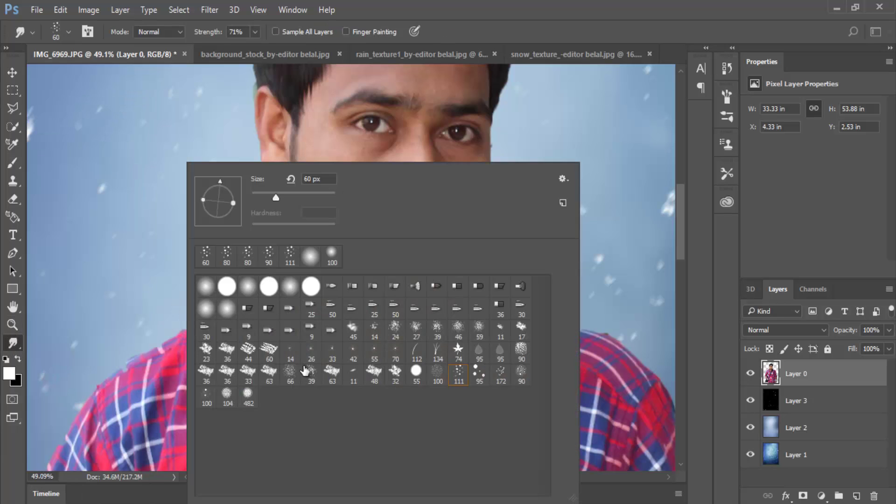
pyautogui.click(249, 393)
pyautogui.click(235, 35)
pyautogui.write('17')
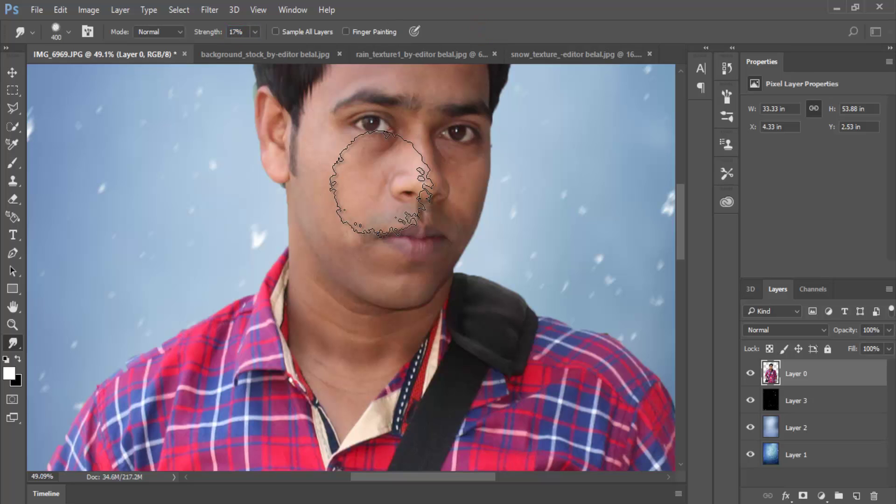
pyautogui.press('[')
pyautogui.press('[')
pyautogui.press('[')
pyautogui.moveTo(353, 191)
pyautogui.mouseDown()
pyautogui.moveTo(332, 185)
pyautogui.moveTo(396, 160)
pyautogui.mouseUp()
pyautogui.press('[')
pyautogui.press('[')
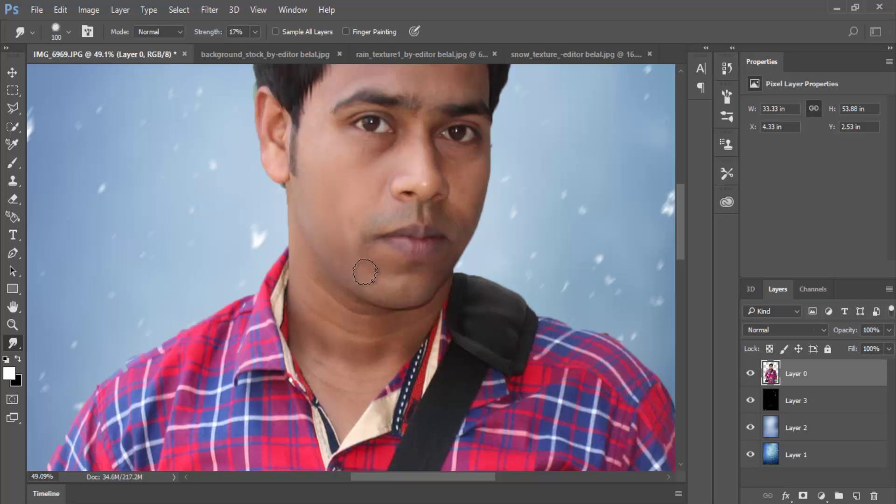
pyautogui.moveTo(358, 203); pyautogui.dragTo(392, 160)
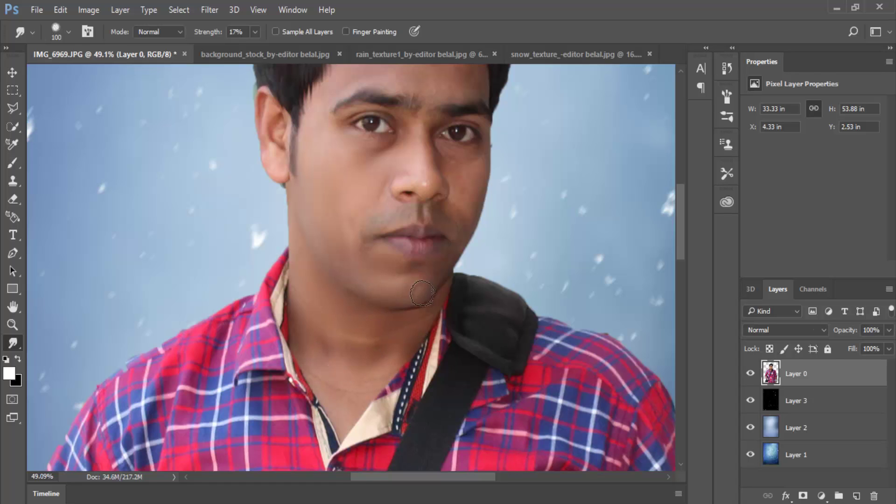
# Step: Dab-smooth both cheeks, the neck and the skin beside the nose with a smaller brush
pyautogui.click(466, 182)
pyautogui.click(461, 165)
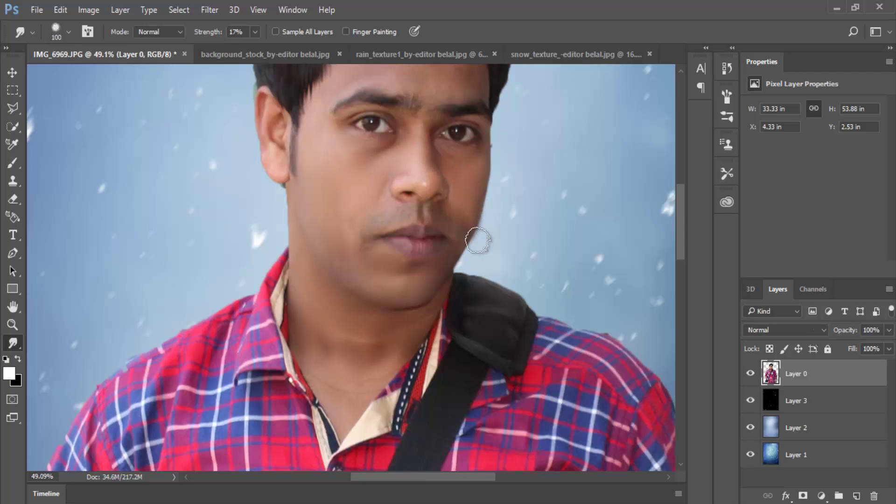
pyautogui.scroll(2, 466, 238)
pyautogui.click(366, 210)
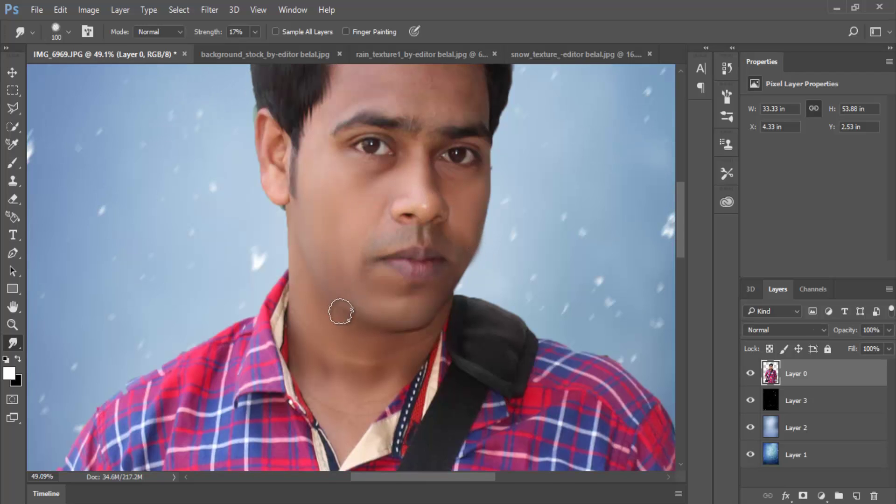
pyautogui.scroll(-5, 340, 310)
pyautogui.click(345, 296)
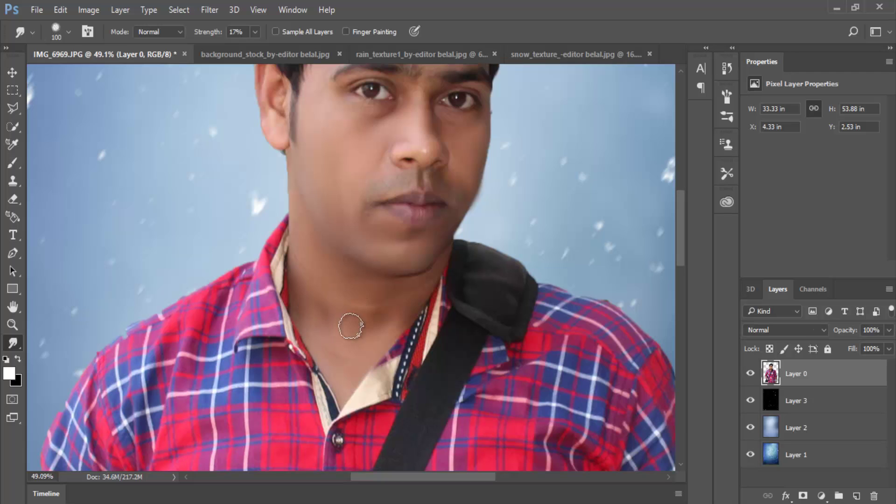
pyautogui.press('[')
pyautogui.press('[')
pyautogui.press('[')
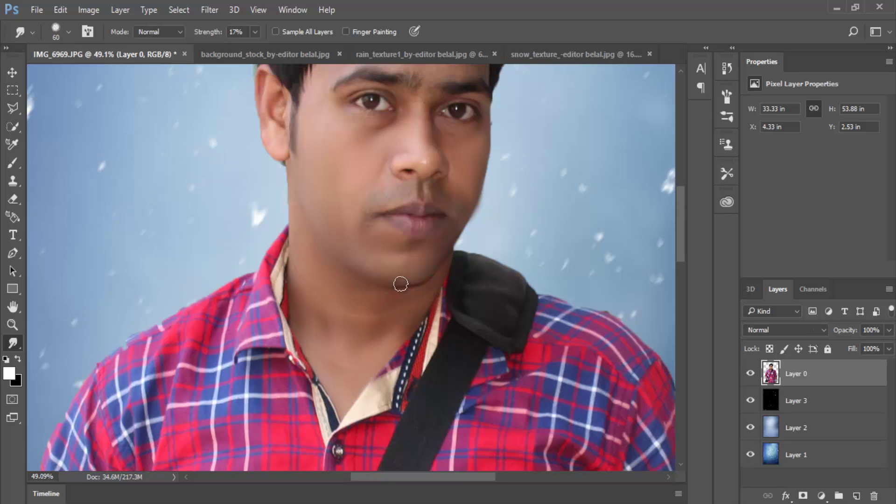
pyautogui.scroll(8, 443, 243)
pyautogui.click(441, 228)
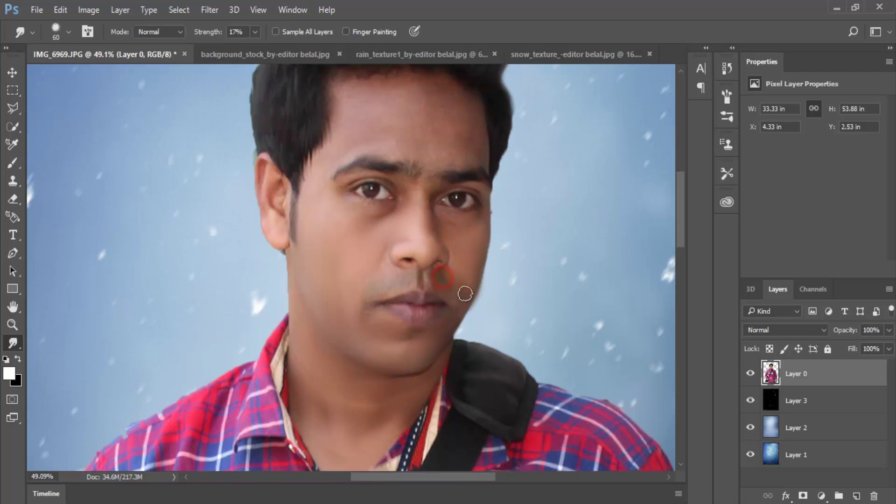
# Step: With a larger brush, smooth the forehead, temple, eye area and right cheek edge
pyautogui.press(']')
pyautogui.press(']')
pyautogui.press(']')
pyautogui.scroll(3, 402, 208)
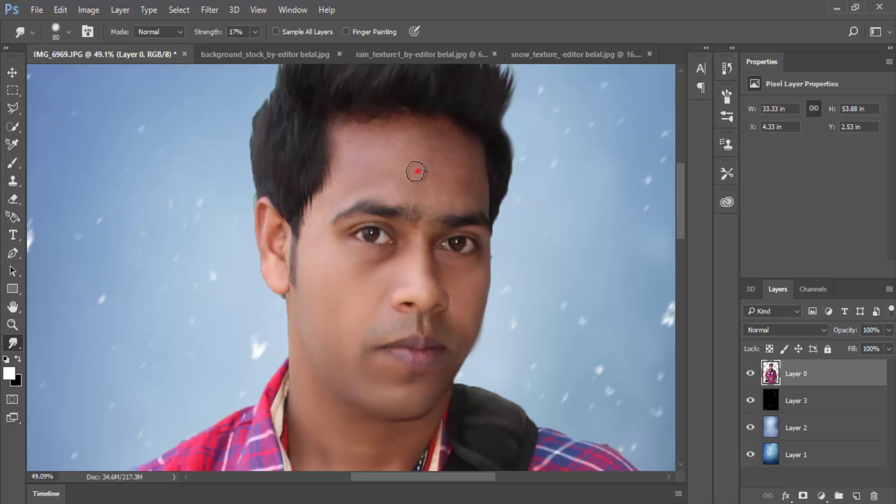
pyautogui.moveTo(416, 170)
pyautogui.mouseDown()
pyautogui.moveTo(372, 136)
pyautogui.moveTo(443, 173)
pyautogui.mouseUp()
pyautogui.moveTo(370, 128)
pyautogui.mouseDown()
pyautogui.moveTo(386, 186)
pyautogui.moveTo(444, 194)
pyautogui.moveTo(360, 150)
pyautogui.moveTo(313, 237)
pyautogui.moveTo(420, 194)
pyautogui.mouseUp()
pyautogui.moveTo(414, 246)
pyautogui.mouseDown()
pyautogui.moveTo(444, 256)
pyautogui.moveTo(404, 275)
pyautogui.moveTo(320, 234)
pyautogui.moveTo(270, 262)
pyautogui.moveTo(270, 278)
pyautogui.mouseUp()
pyautogui.moveTo(498, 284)
pyautogui.mouseDown()
pyautogui.moveTo(496, 252)
pyautogui.moveTo(487, 250)
pyautogui.mouseUp()
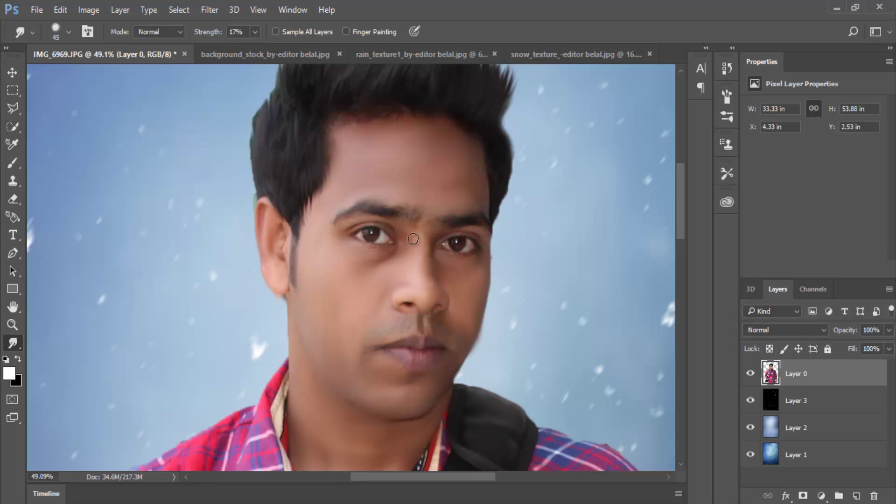
pyautogui.moveTo(447, 207); pyautogui.dragTo(454, 204)
# Step: Smooth the skin along the forearm with a larger Smudge brush at 17% strength
pyautogui.scroll(-5, 419, 274)
pyautogui.scroll(-5, 685, 300)
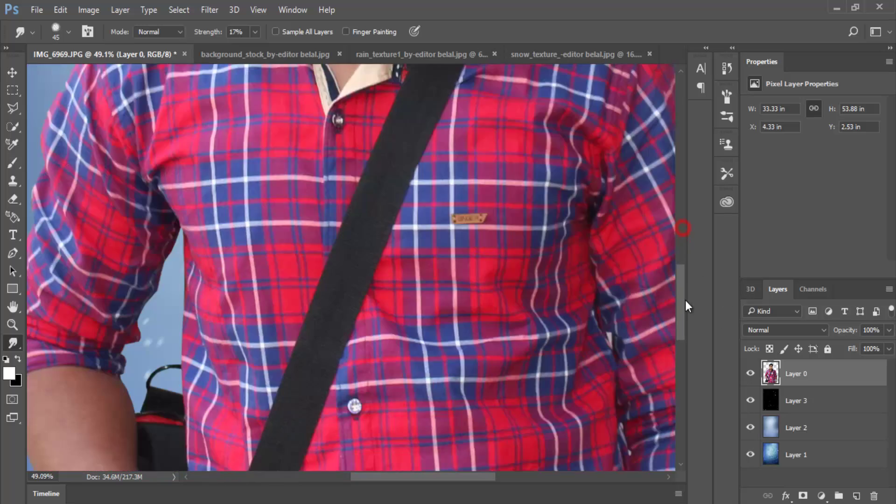
pyautogui.scroll(-2, 675, 324)
pyautogui.hscroll(-2, 675, 323)
pyautogui.hscroll(-1, 334, 358)
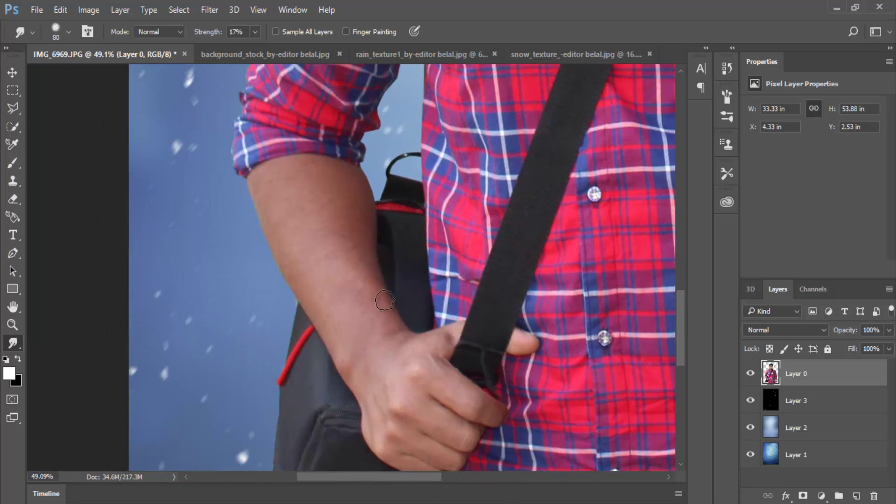
pyautogui.press(']')
pyautogui.press(']')
pyautogui.press(']')
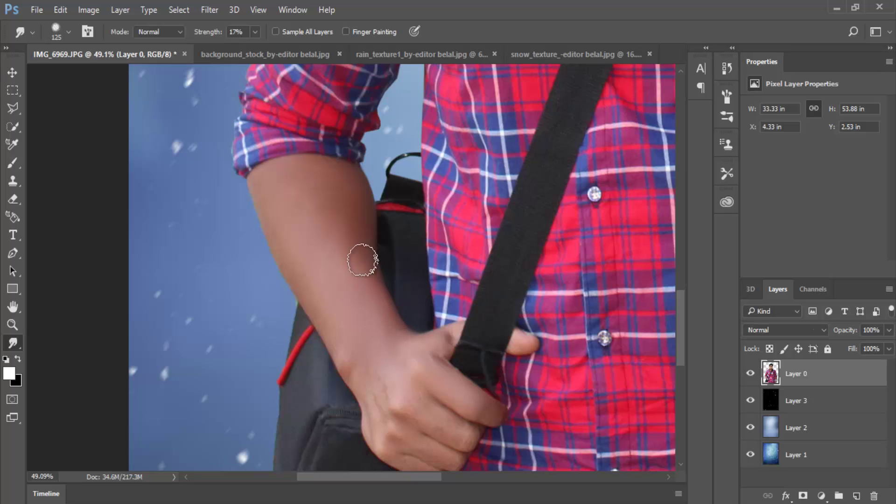
pyautogui.scroll(-3, 362, 259)
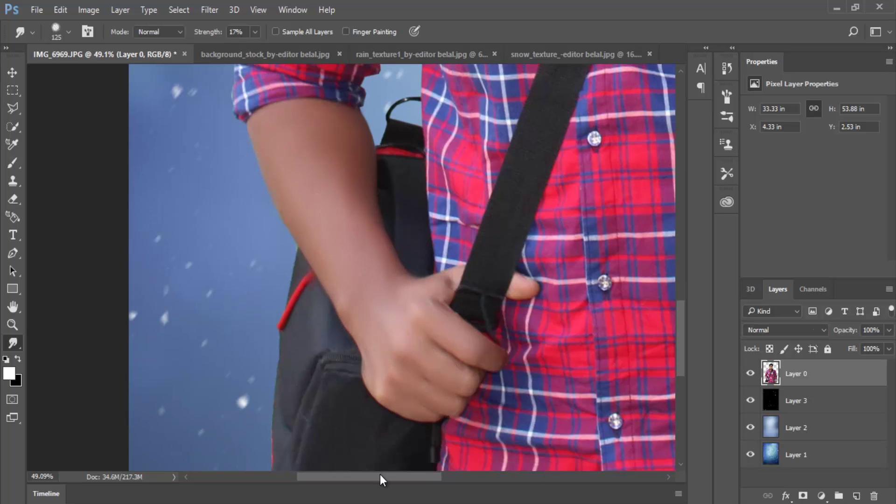
pyautogui.moveTo(382, 478); pyautogui.dragTo(484, 478)
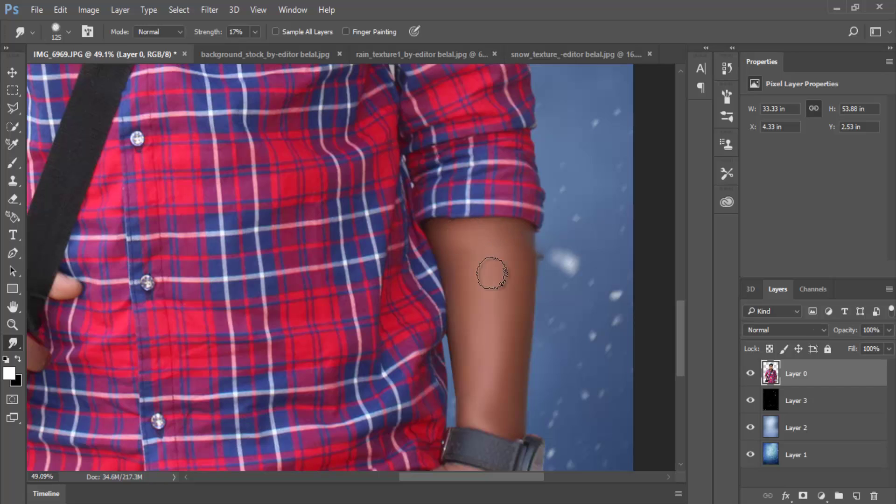
pyautogui.scroll(-4, 485, 374)
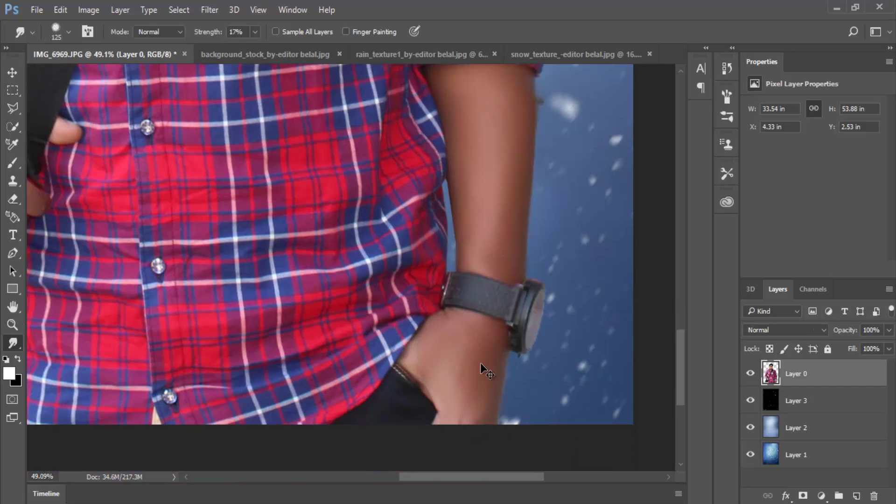
pyautogui.scroll(1, 486, 371)
pyautogui.scroll(1, 480, 274)
# Step: Draw a polygonal lasso selection beside the arm, then deselect it
pyautogui.click(13, 110)
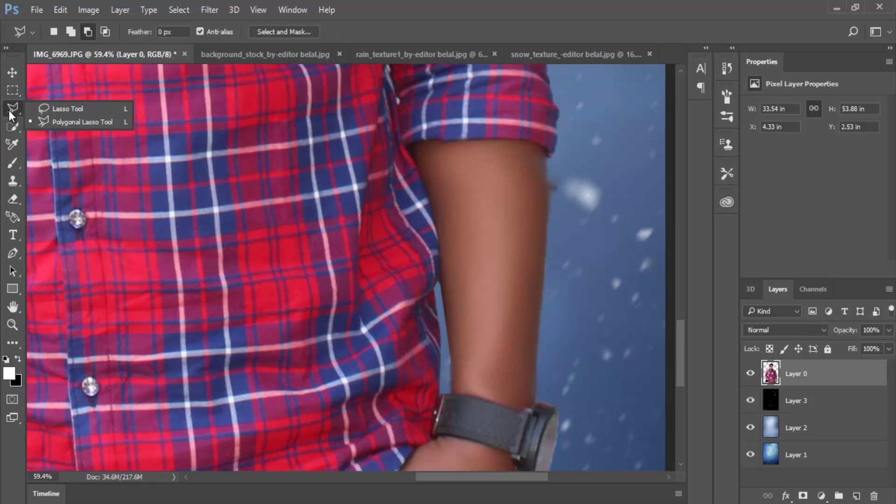
pyautogui.click(79, 122)
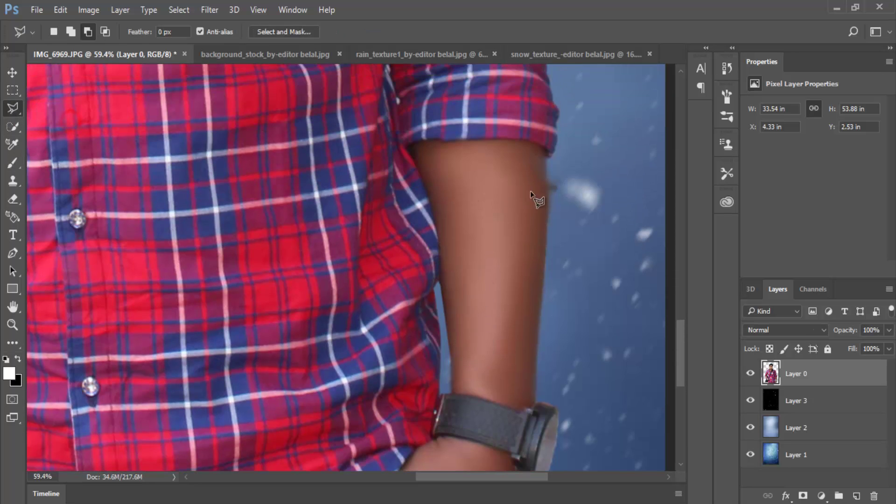
pyautogui.click(547, 229)
pyautogui.click(574, 287)
pyautogui.click(615, 219)
pyautogui.click(607, 168)
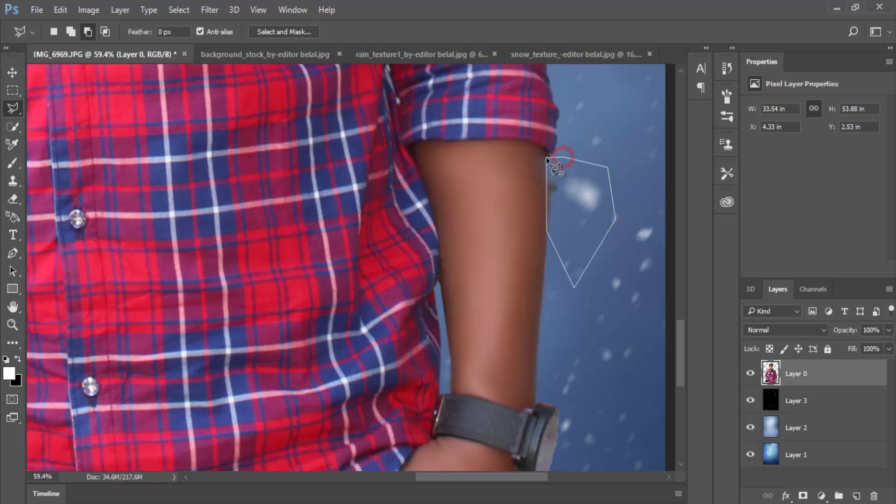
pyautogui.click(547, 158)
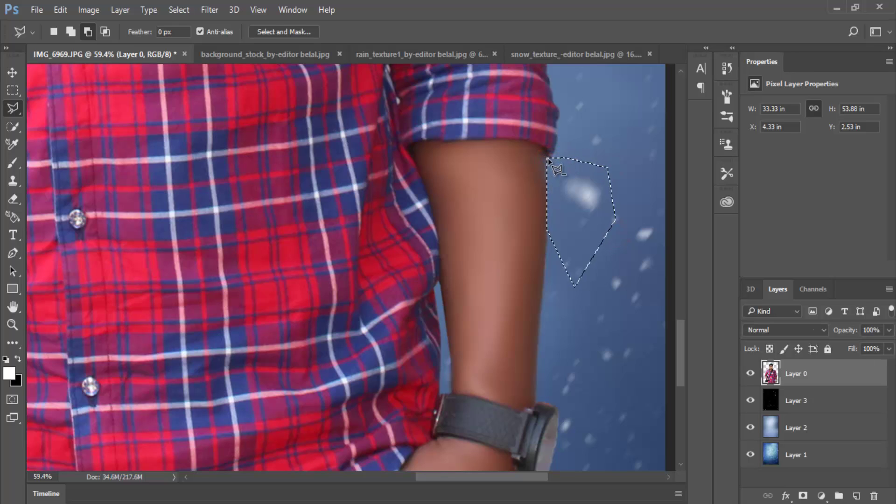
pyautogui.click(595, 137)
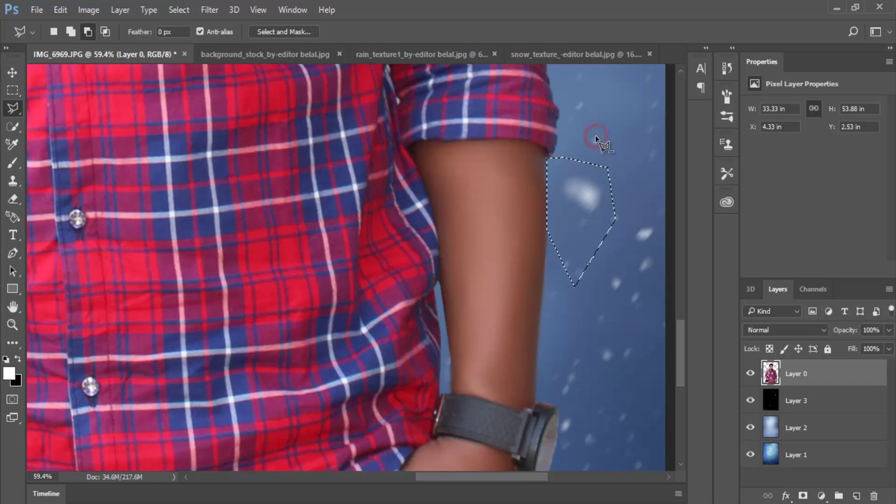
pyautogui.rightClick(596, 138)
pyautogui.click(604, 146)
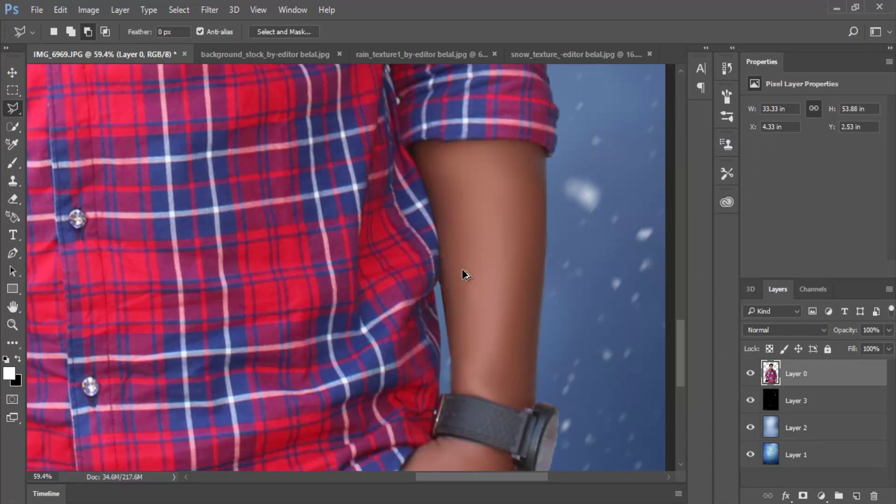
# Step: Erase the skin fringe below the earlobe and along the jaw with a smaller eraser
pyautogui.scroll(-2, 466, 274)
pyautogui.scroll(-2, 476, 296)
pyautogui.scroll(2, 266, 272)
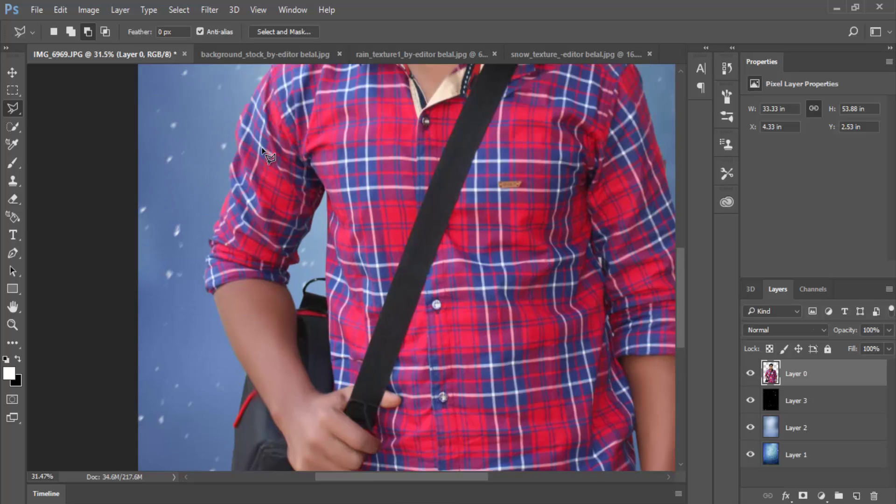
pyautogui.scroll(2, 280, 159)
pyautogui.scroll(4, 327, 168)
pyautogui.scroll(1, 363, 175)
pyautogui.scroll(3, 388, 172)
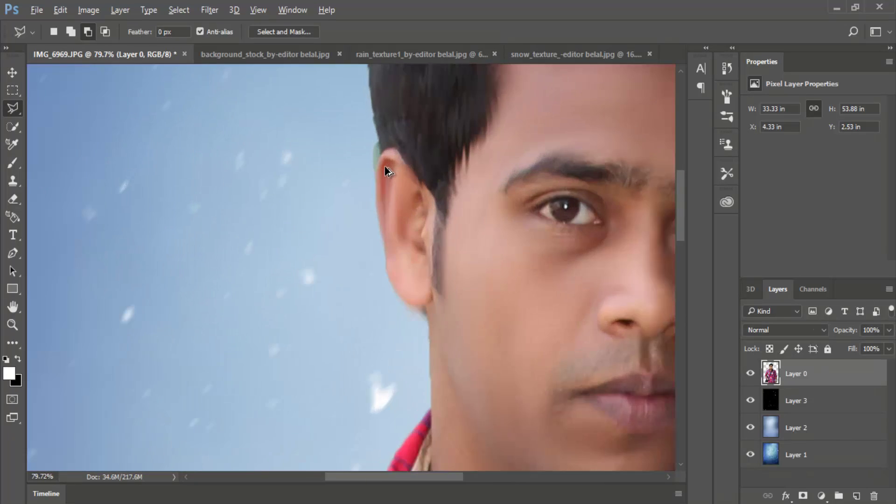
pyautogui.scroll(2, 373, 164)
pyautogui.click(14, 199)
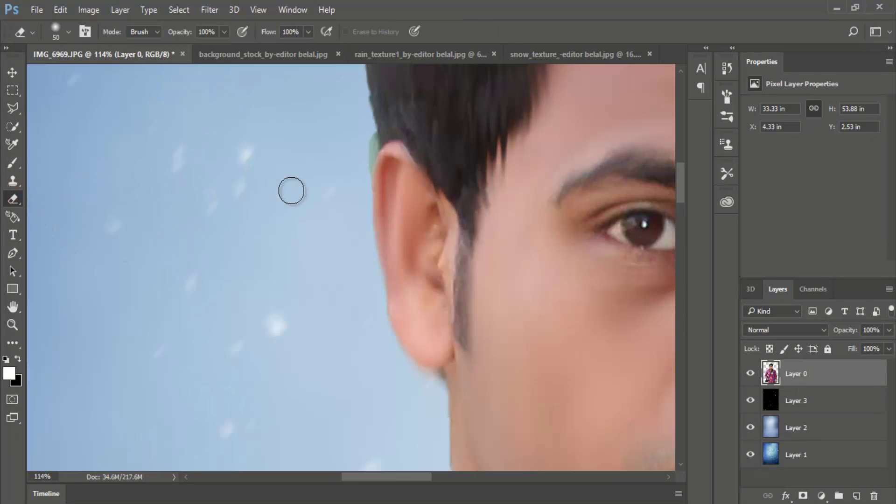
pyautogui.press('[')
pyautogui.press('[')
pyautogui.press('[')
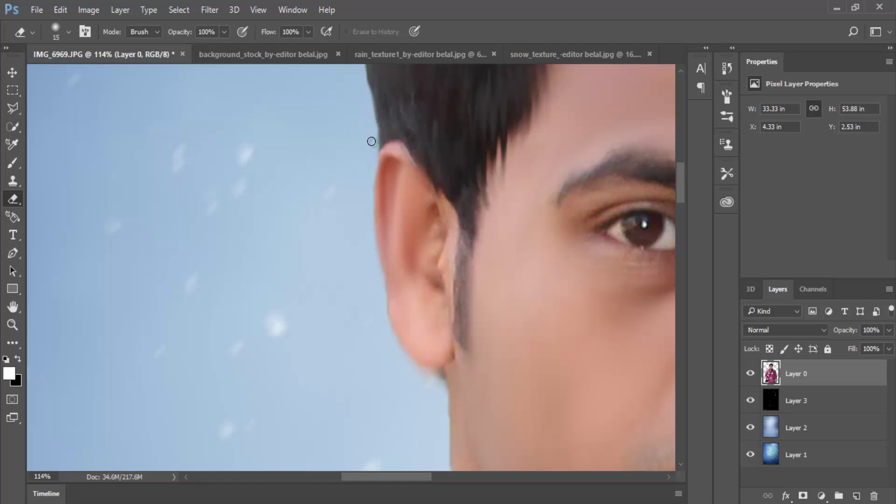
pyautogui.scroll(-3, 372, 141)
pyautogui.scroll(-2, 350, 226)
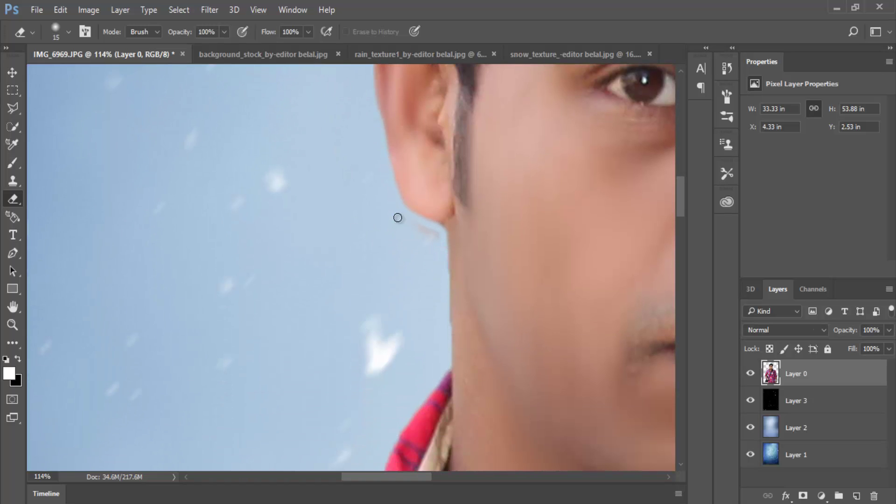
pyautogui.moveTo(439, 237); pyautogui.dragTo(423, 230)
pyautogui.moveTo(443, 271); pyautogui.dragTo(443, 328)
pyautogui.scroll(-3, 416, 329)
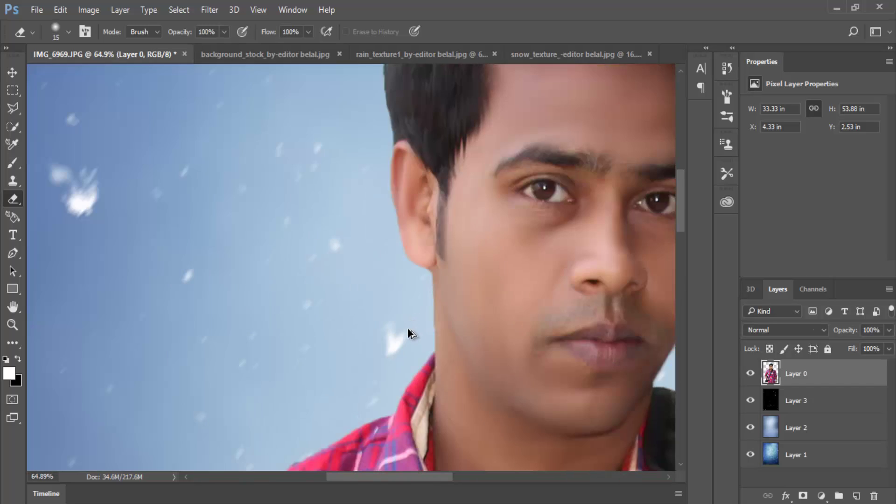
pyautogui.scroll(-2, 407, 331)
pyautogui.scroll(-1, 406, 330)
pyautogui.scroll(-2, 536, 267)
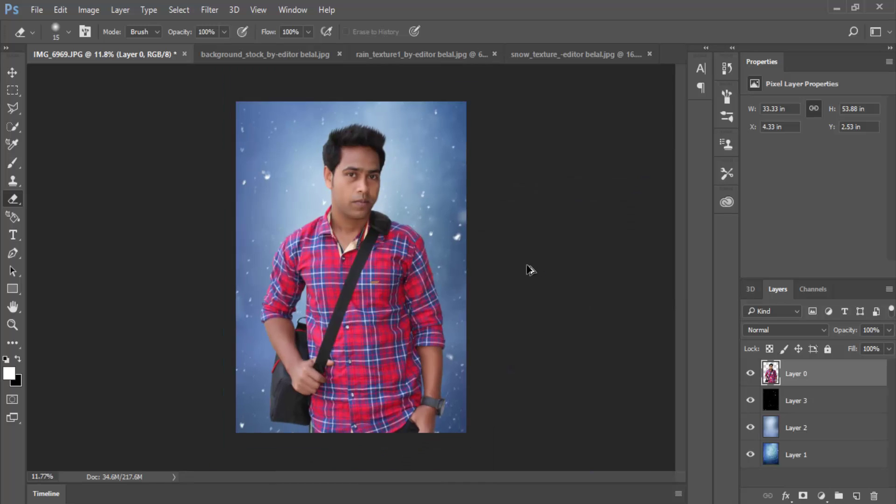
# Step: Add a Curves adjustment that lifts the midtones, clipped to Layer 0
pyautogui.click(12, 73)
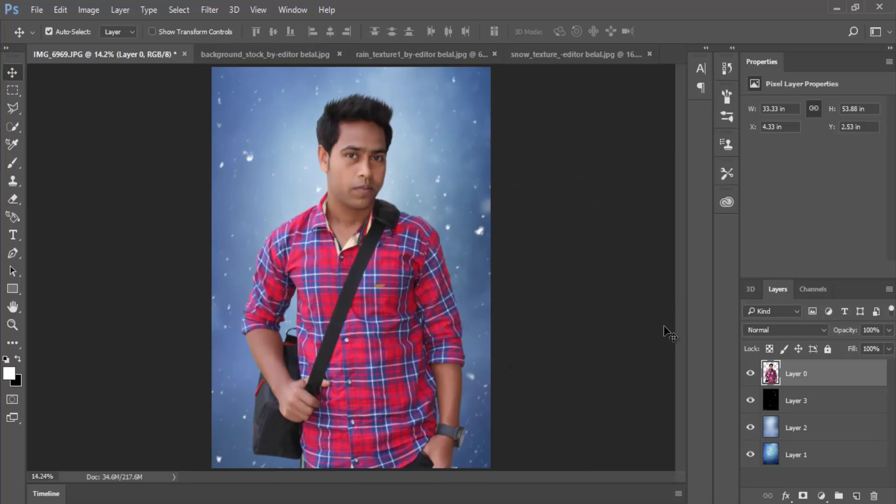
pyautogui.click(830, 498)
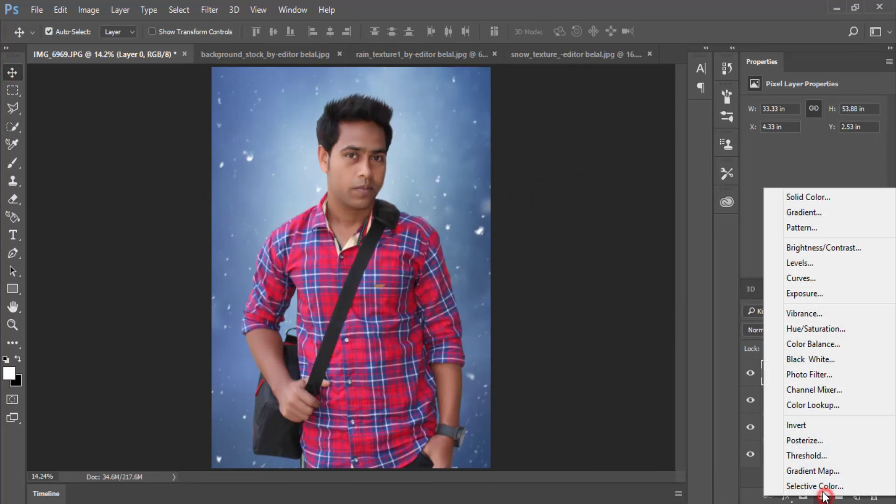
pyautogui.click(807, 275)
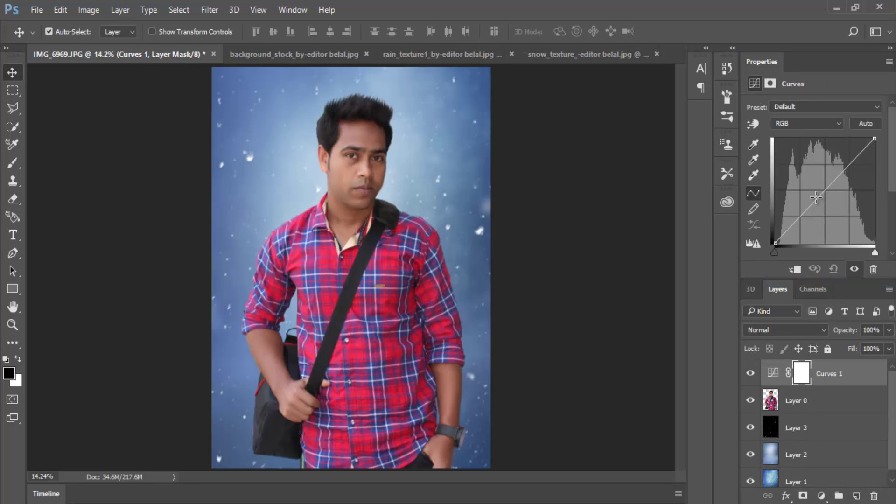
pyautogui.moveTo(816, 197); pyautogui.dragTo(813, 189)
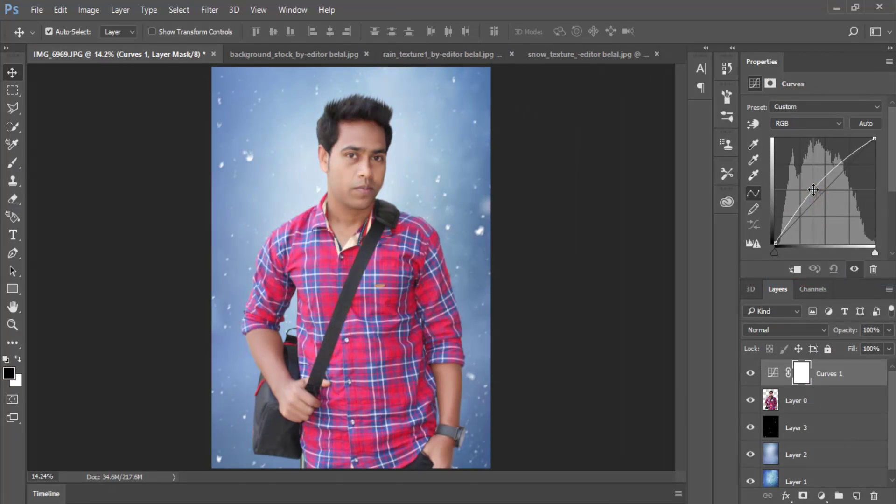
pyautogui.click(797, 268)
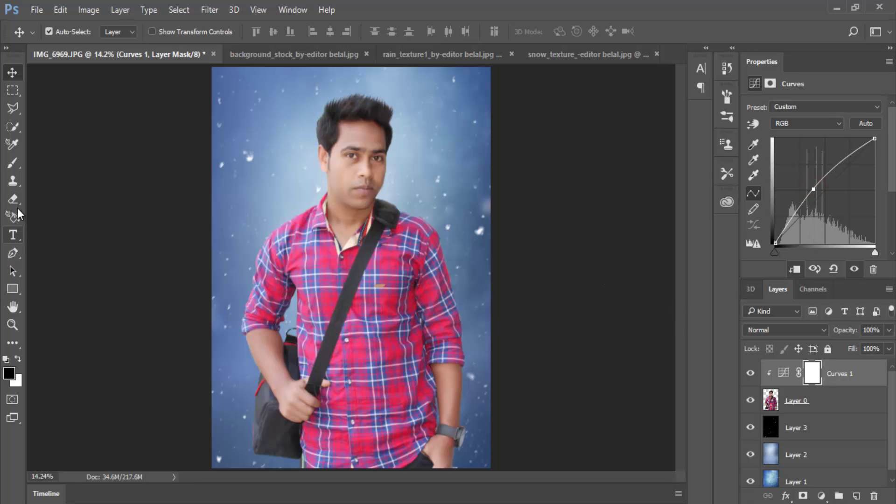
# Step: Paint the Curves mask to keep the brightening off the shirt, chest pocket and bag
pyautogui.click(12, 162)
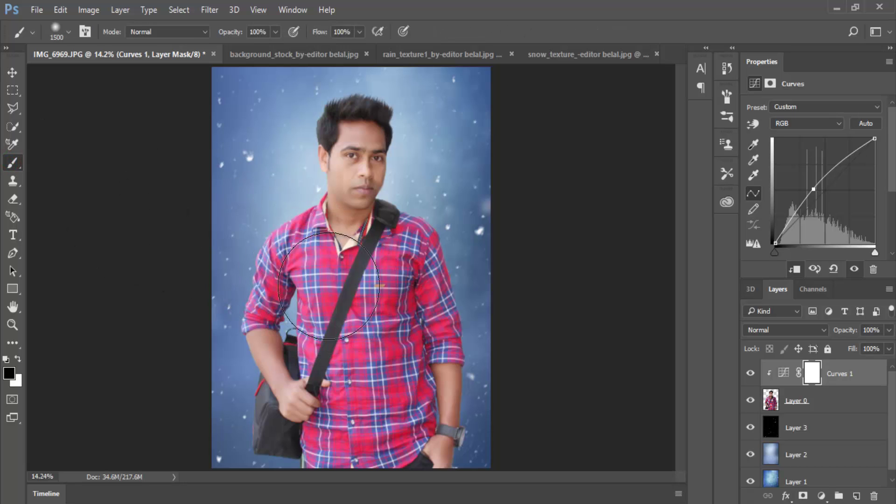
pyautogui.press('[')
pyautogui.press('[')
pyautogui.press('[')
pyautogui.moveTo(415, 257); pyautogui.dragTo(403, 315)
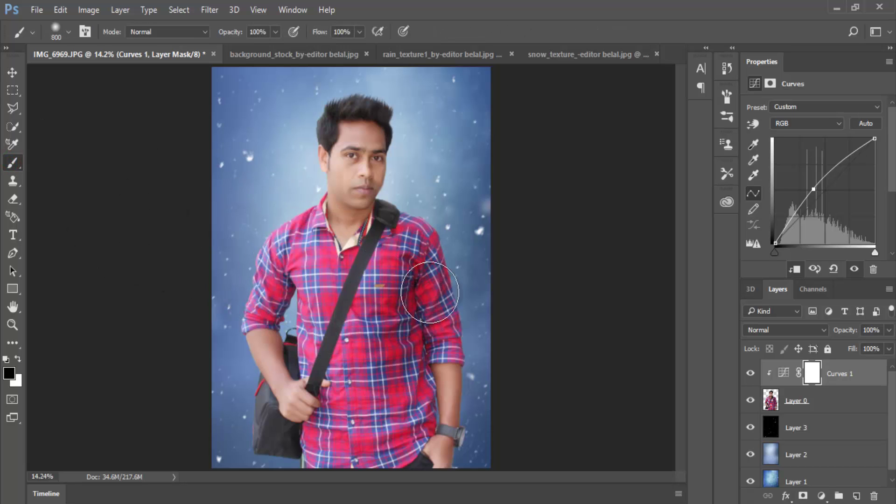
pyautogui.press('[')
pyautogui.press('[')
pyautogui.press('[')
pyautogui.moveTo(410, 234)
pyautogui.mouseDown()
pyautogui.moveTo(391, 266)
pyautogui.moveTo(398, 428)
pyautogui.moveTo(381, 249)
pyautogui.moveTo(278, 253)
pyautogui.moveTo(338, 326)
pyautogui.mouseUp()
pyautogui.scroll(3, 338, 327)
pyautogui.scroll(-2, 315, 306)
pyautogui.press('[')
pyautogui.press('[')
pyautogui.press('[')
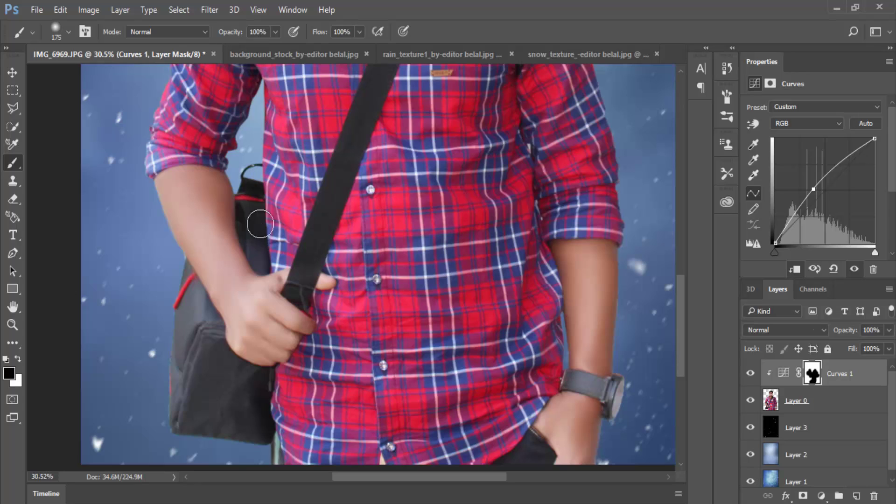
pyautogui.scroll(-2, 264, 238)
pyautogui.moveTo(197, 241)
pyautogui.mouseDown()
pyautogui.moveTo(175, 286)
pyautogui.moveTo(194, 324)
pyautogui.mouseUp()
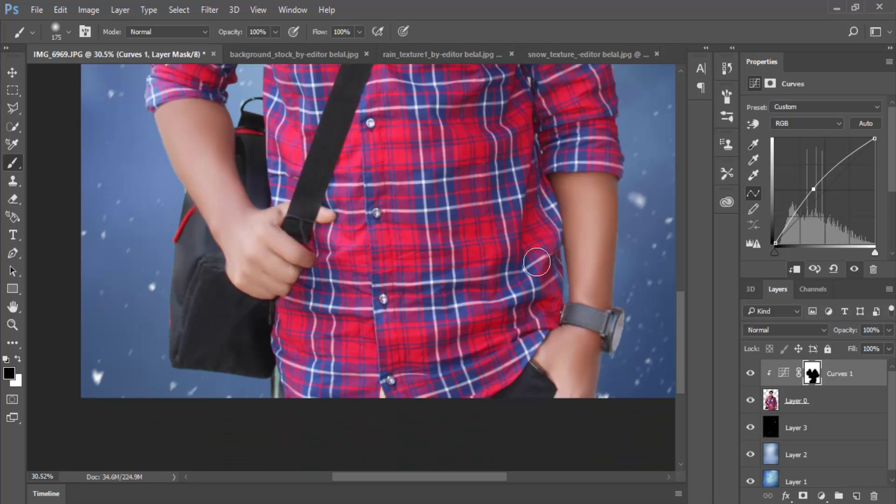
pyautogui.scroll(-5, 500, 369)
pyautogui.scroll(1, 500, 373)
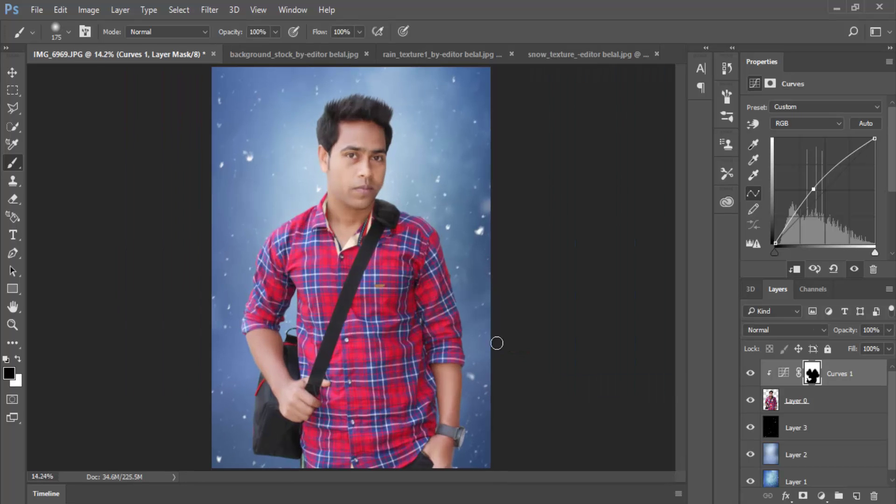
# Step: Compare the image with and without the curve, then merge Curves 1 into Layer 0
pyautogui.click(750, 374)
pyautogui.rightClick(833, 379)
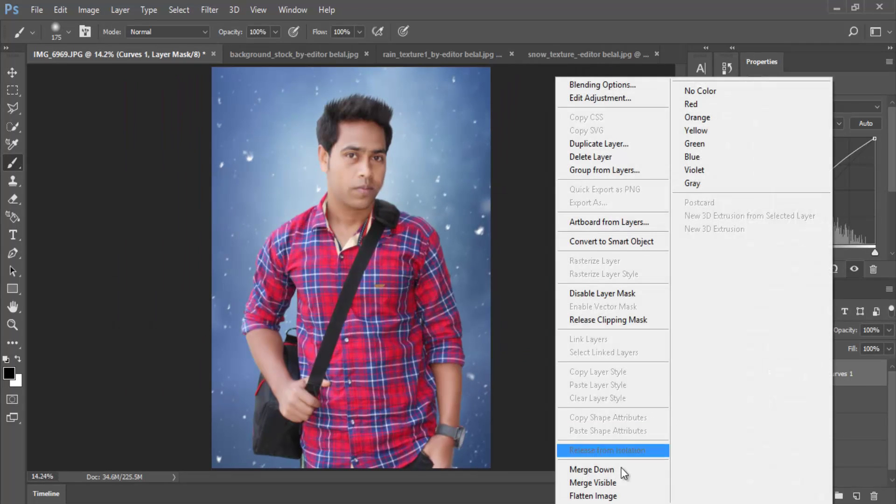
pyautogui.click(611, 464)
pyautogui.click(9, 69)
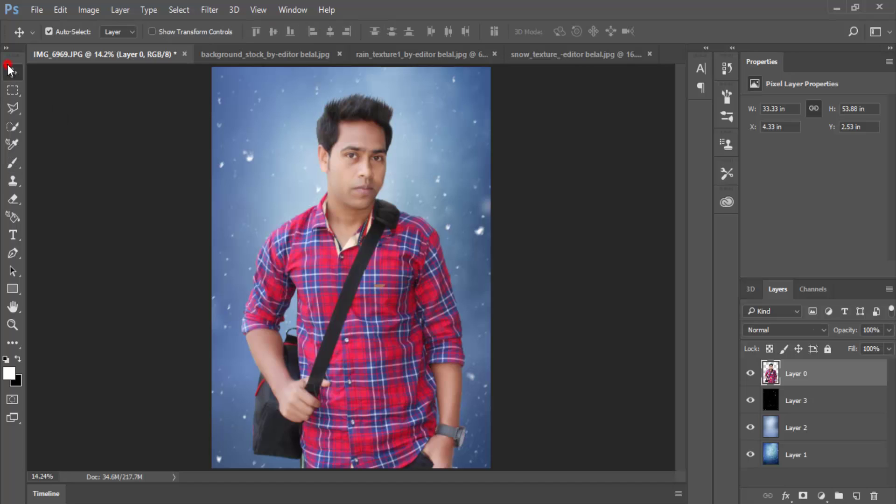
pyautogui.click(206, 10)
# Step: Apply Camera Raw to Layer 0 with Shadows +18, Whites +11, Blacks +6, Clarity +13
pyautogui.click(254, 90)
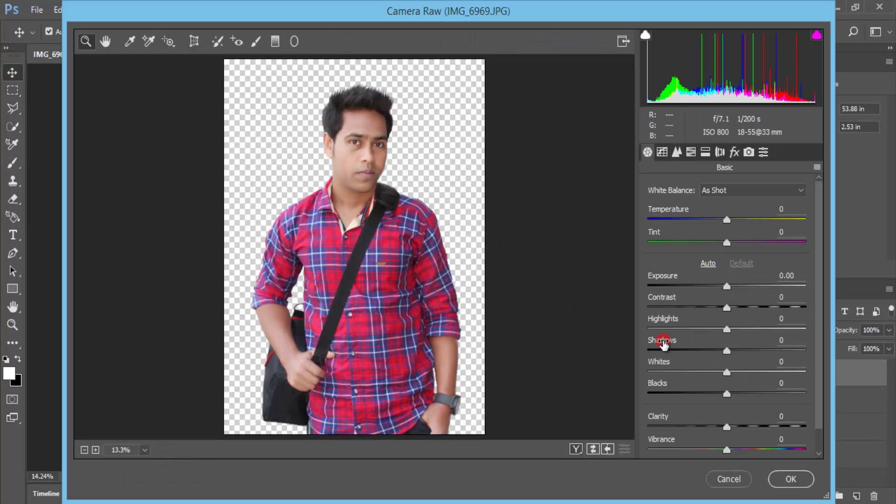
pyautogui.moveTo(663, 343); pyautogui.dragTo(676, 346)
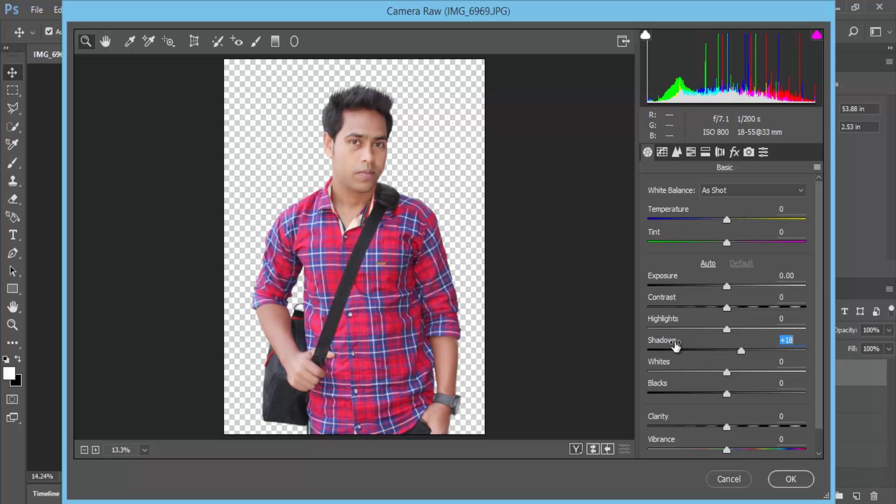
pyautogui.moveTo(663, 363)
pyautogui.mouseDown()
pyautogui.moveTo(671, 362)
pyautogui.moveTo(674, 386)
pyautogui.mouseUp()
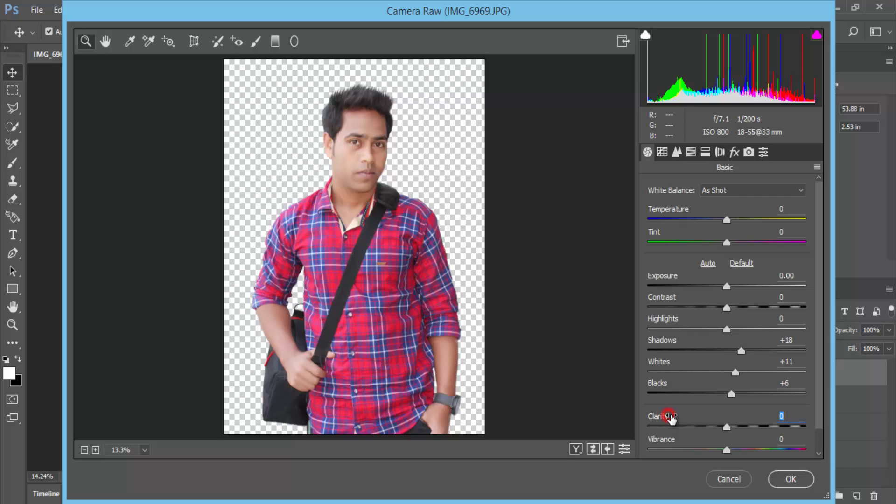
pyautogui.moveTo(670, 415); pyautogui.dragTo(677, 418)
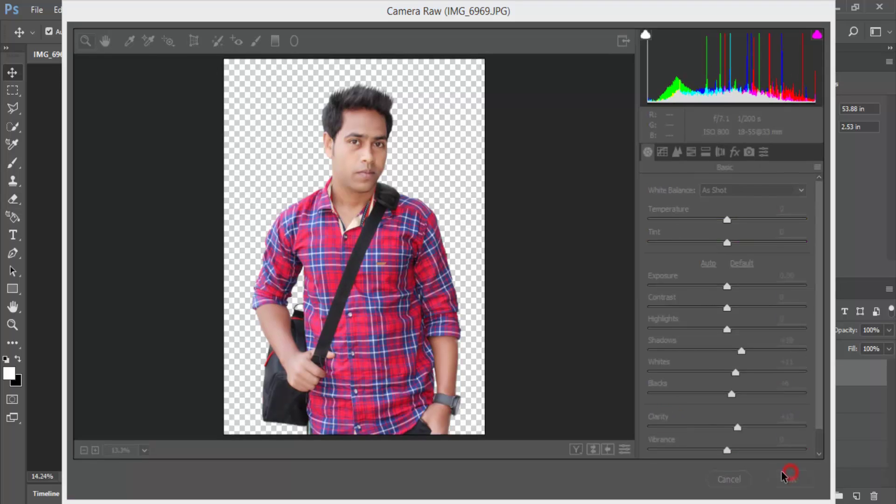
pyautogui.click(790, 479)
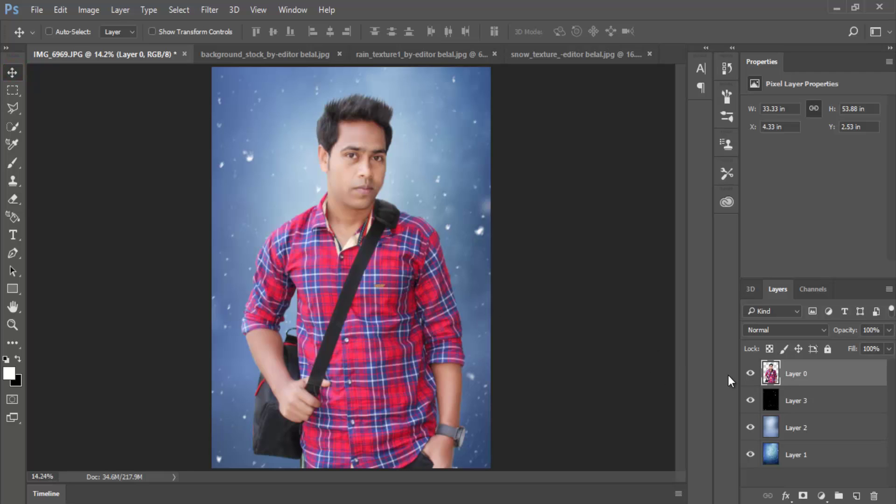
# Step: Duplicate the man's layer and give the copy Camera Raw Temperature -14, Tint +25, Clarity +34
pyautogui.hotkey('ctrl', 'j')
pyautogui.click(209, 10)
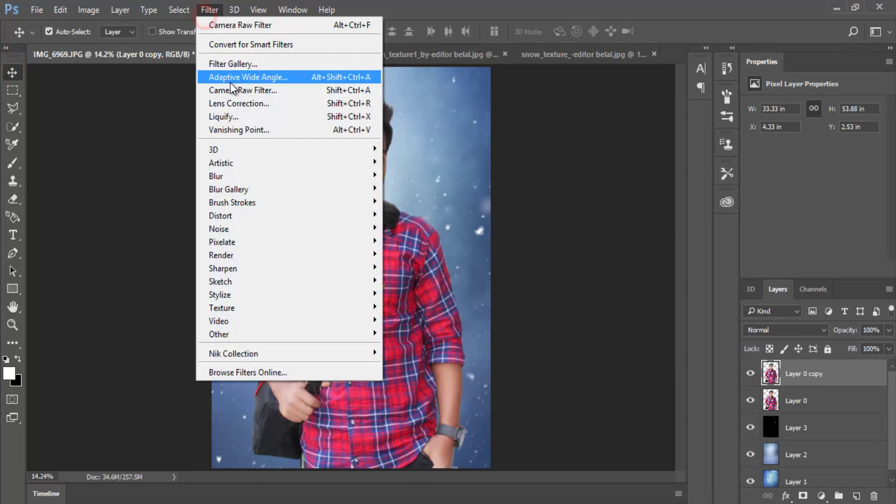
pyautogui.click(231, 89)
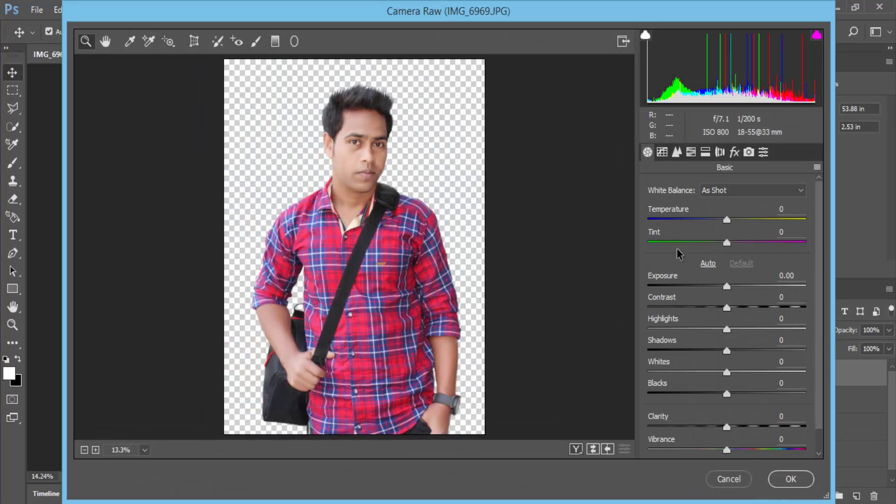
pyautogui.moveTo(697, 236)
pyautogui.mouseDown()
pyautogui.moveTo(706, 236)
pyautogui.moveTo(694, 216)
pyautogui.moveTo(690, 242)
pyautogui.mouseUp()
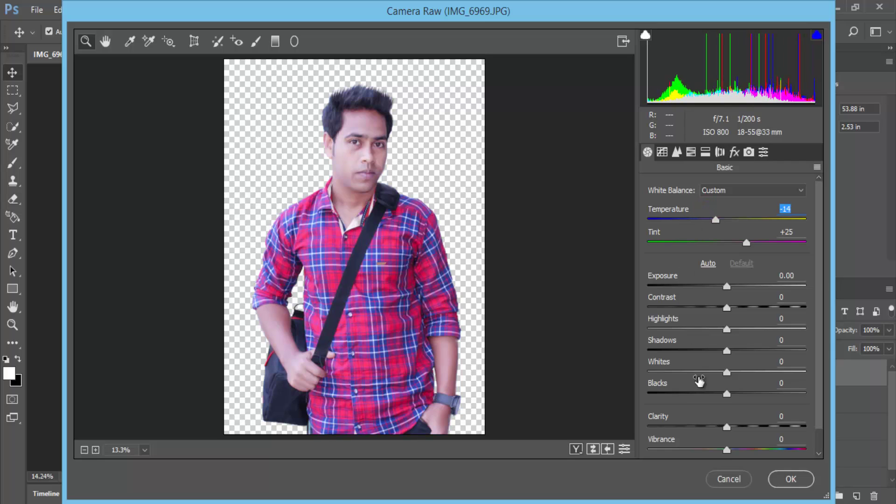
pyautogui.moveTo(675, 423)
pyautogui.mouseDown()
pyautogui.moveTo(693, 419)
pyautogui.moveTo(680, 439)
pyautogui.mouseUp()
pyautogui.scroll(-1, 675, 450)
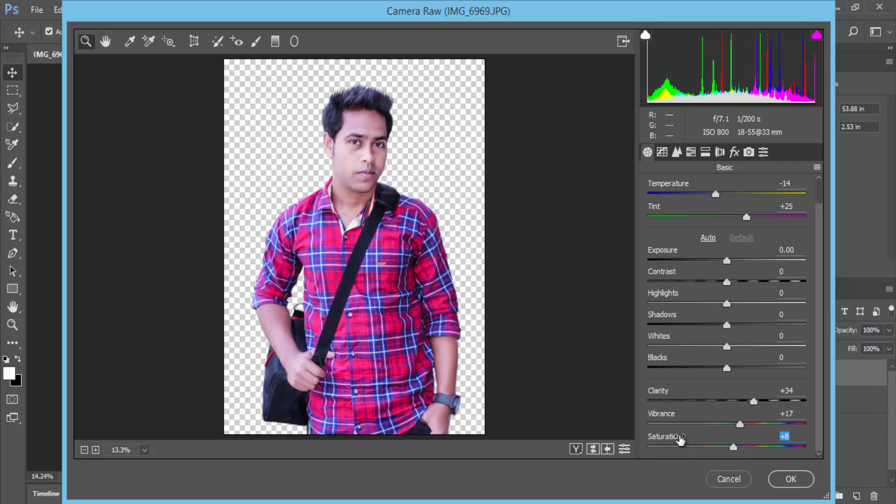
# Step: Shift the orange, purple and magenta hues in Camera Raw's HSL panel
pyautogui.click(691, 154)
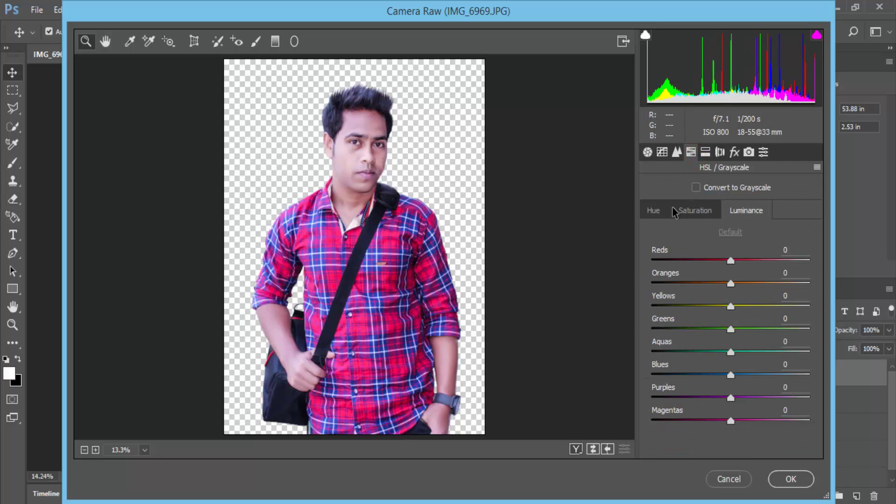
pyautogui.click(663, 212)
pyautogui.moveTo(690, 278)
pyautogui.mouseDown()
pyautogui.moveTo(679, 282)
pyautogui.moveTo(704, 255)
pyautogui.mouseUp()
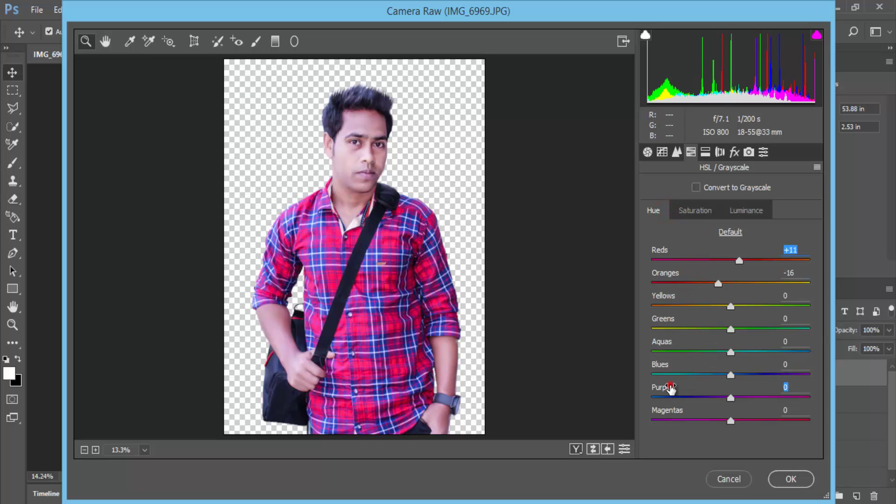
pyautogui.moveTo(671, 387); pyautogui.dragTo(684, 346)
pyautogui.moveTo(683, 409); pyautogui.dragTo(678, 414)
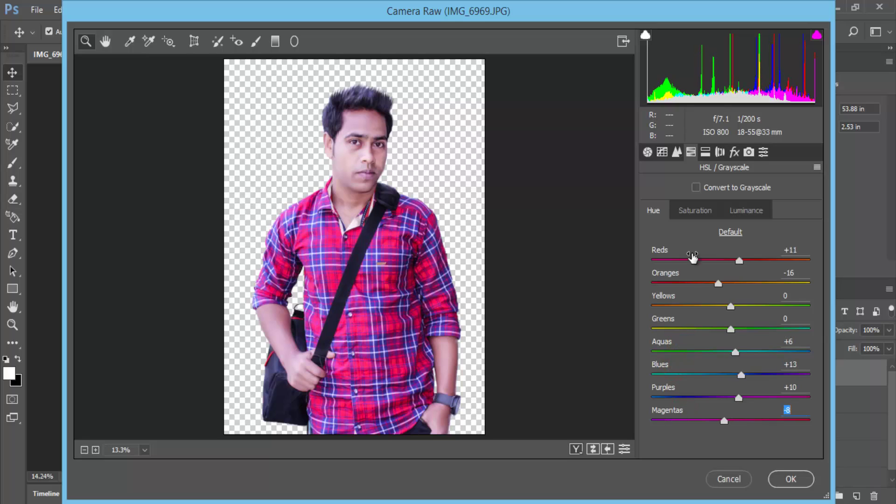
# Step: Boost red, purple and magenta saturation while keeping orange near neutral
pyautogui.click(693, 213)
pyautogui.moveTo(676, 255); pyautogui.dragTo(680, 254)
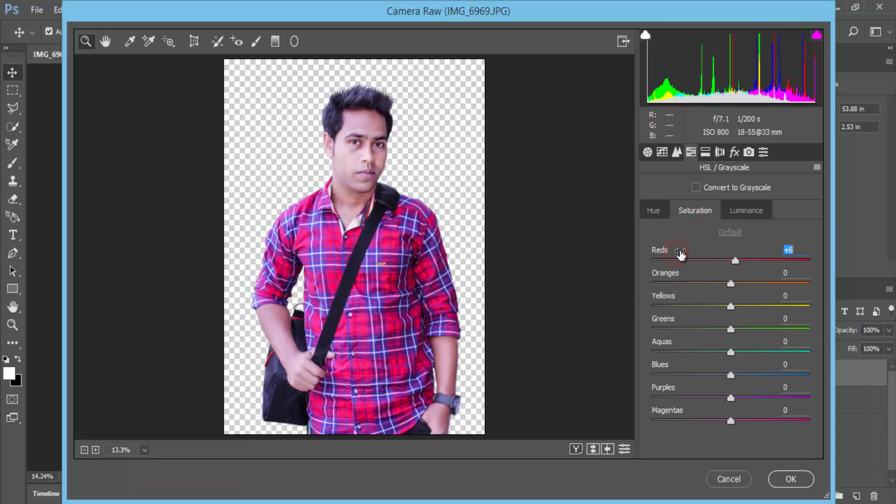
pyautogui.click(688, 282)
pyautogui.moveTo(705, 292); pyautogui.dragTo(731, 294)
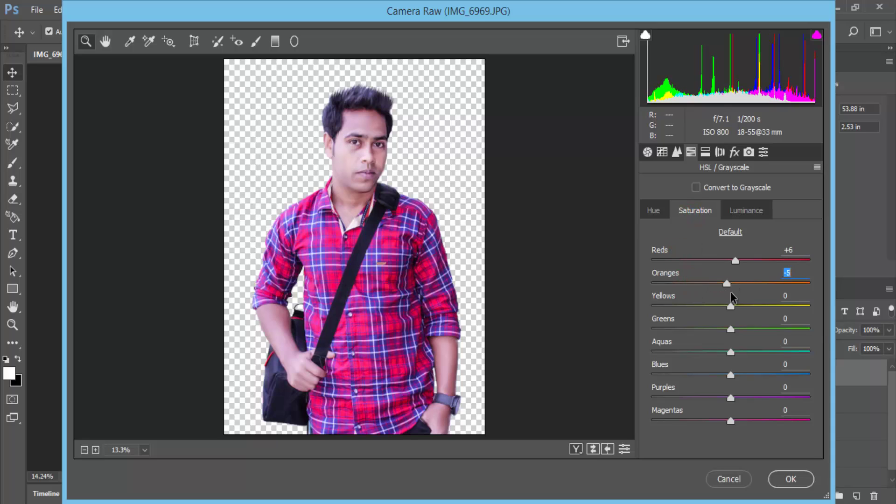
pyautogui.moveTo(681, 394)
pyautogui.mouseDown()
pyautogui.moveTo(699, 392)
pyautogui.moveTo(678, 410)
pyautogui.mouseUp()
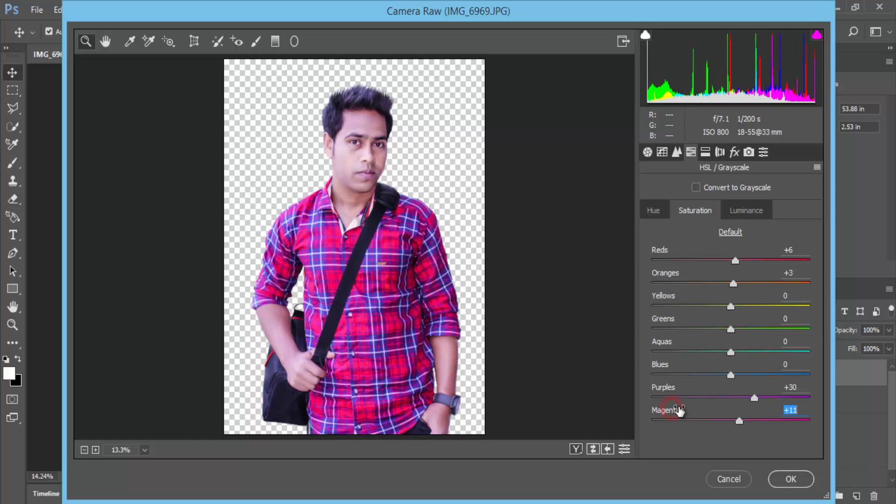
# Step: Darken the oranges and purples, add a -9 post-crop vignette, and apply the grade
pyautogui.click(746, 211)
pyautogui.moveTo(711, 275); pyautogui.dragTo(708, 251)
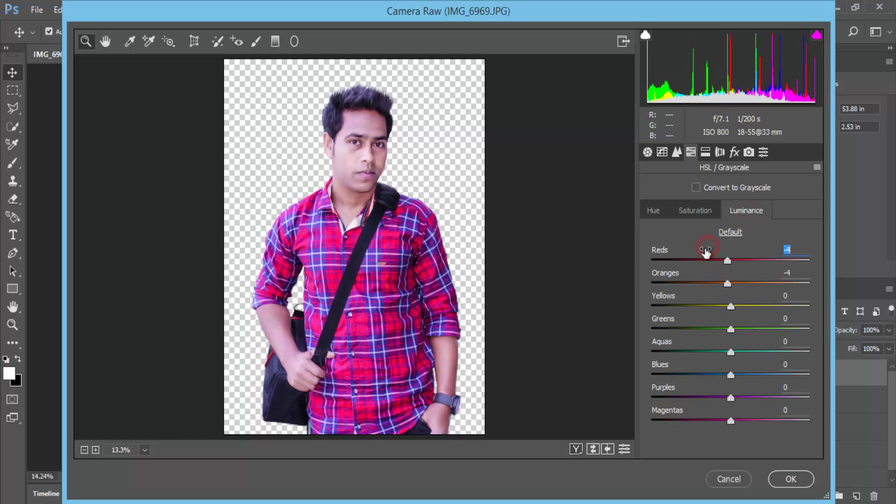
pyautogui.moveTo(692, 386); pyautogui.dragTo(684, 413)
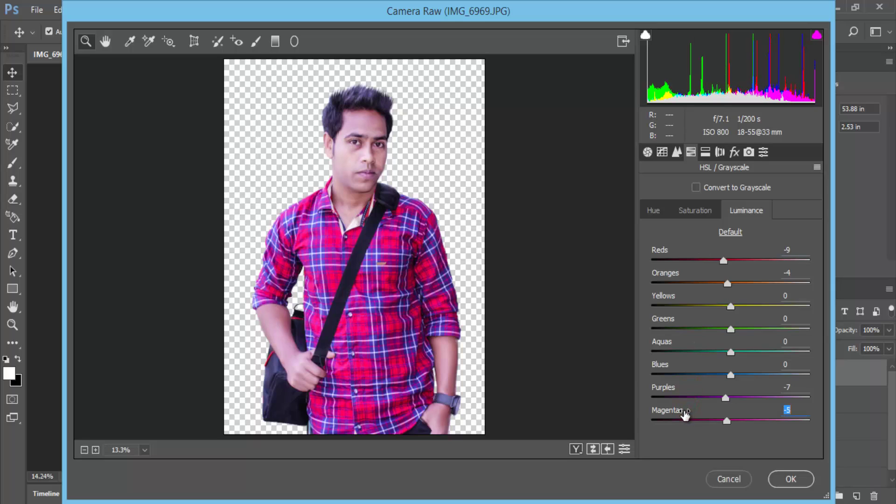
pyautogui.click(735, 151)
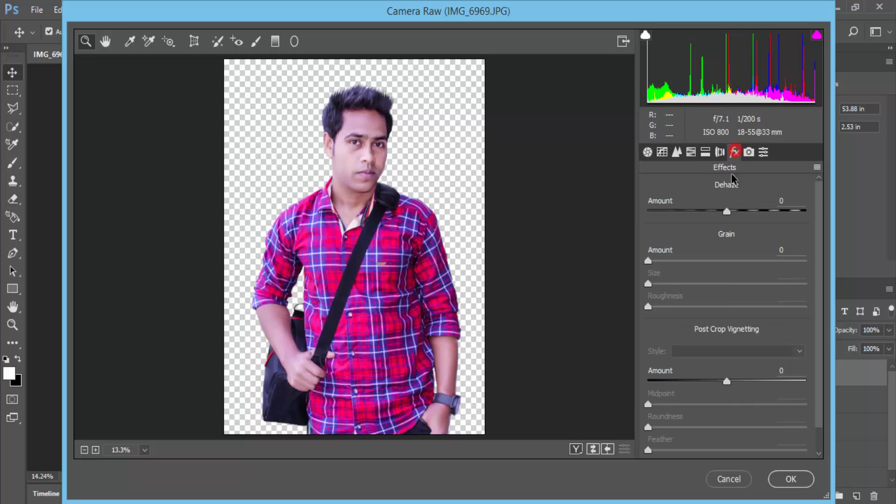
pyautogui.moveTo(696, 376)
pyautogui.mouseDown()
pyautogui.moveTo(684, 370)
pyautogui.moveTo(670, 400)
pyautogui.mouseUp()
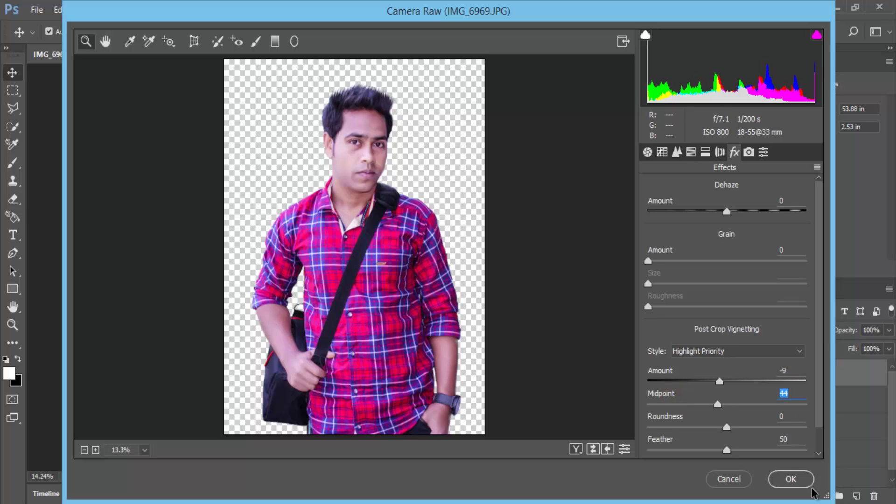
pyautogui.click(794, 483)
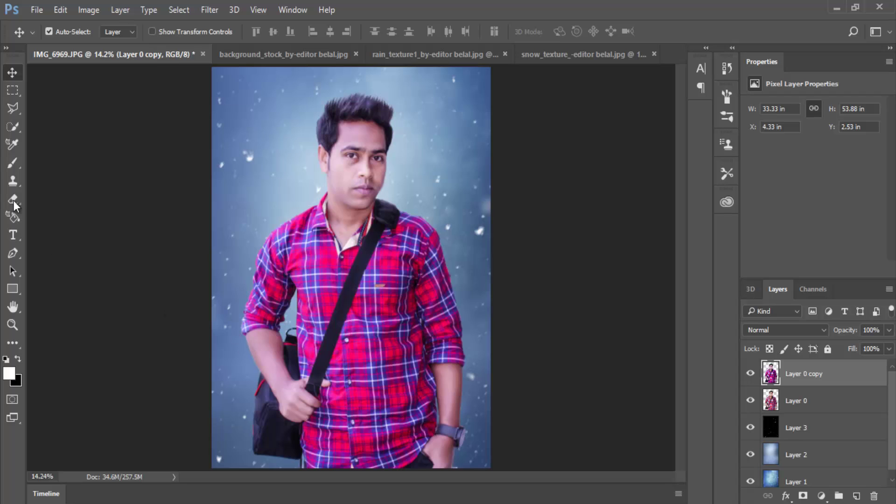
# Step: Erase the pink tint from the man's upper arm and forearm on the graded copy
pyautogui.click(13, 199)
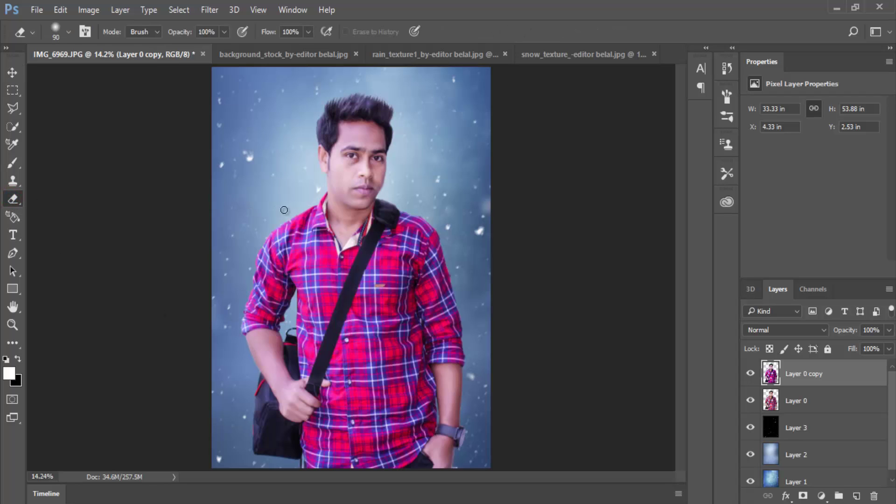
pyautogui.press(']')
pyautogui.press(']')
pyautogui.press(']')
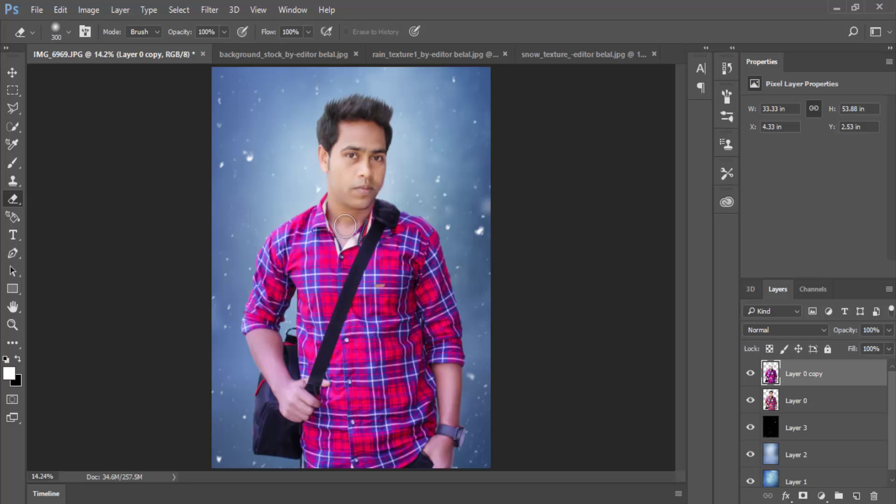
pyautogui.scroll(1, 345, 227)
pyautogui.scroll(3, 280, 247)
pyautogui.scroll(3, 208, 273)
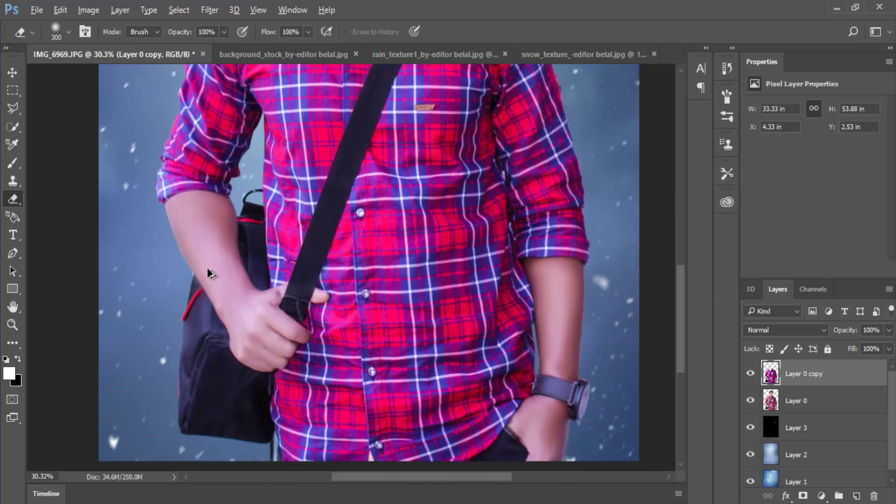
pyautogui.scroll(6, 208, 272)
pyautogui.press('[')
pyautogui.press('[')
pyautogui.press('[')
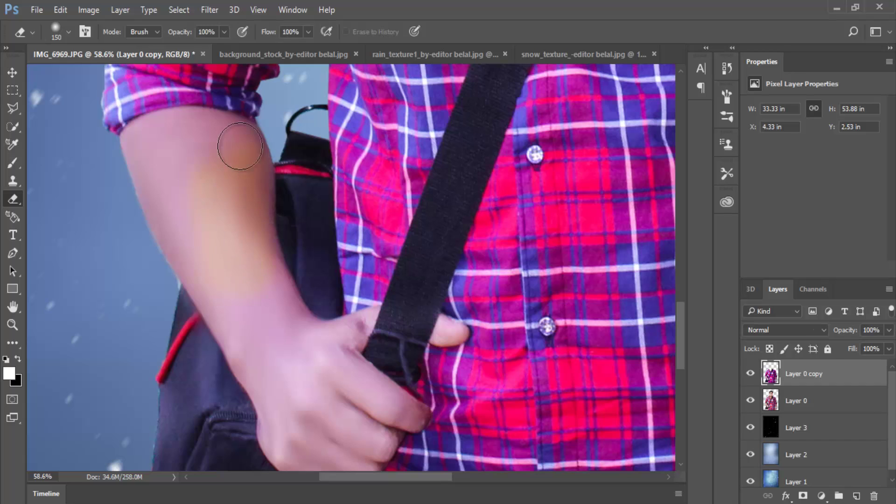
pyautogui.moveTo(240, 146); pyautogui.dragTo(172, 188)
pyautogui.press('[')
pyautogui.press('[')
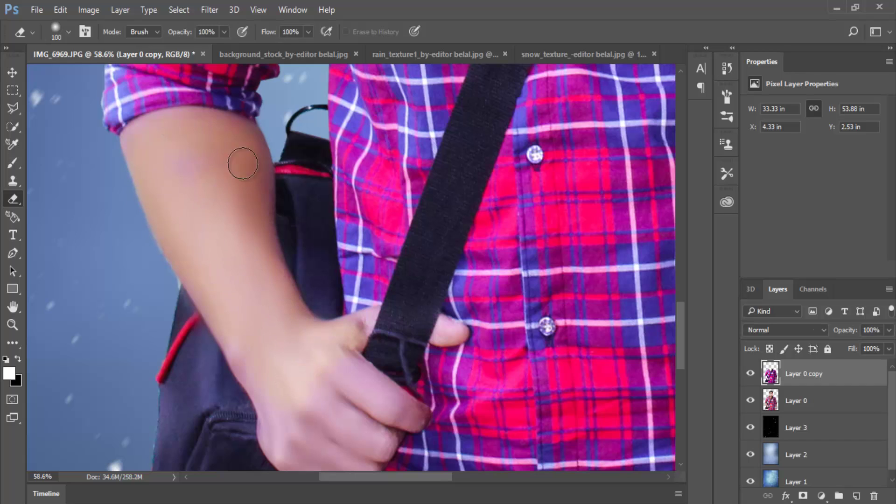
pyautogui.moveTo(226, 157); pyautogui.dragTo(164, 126)
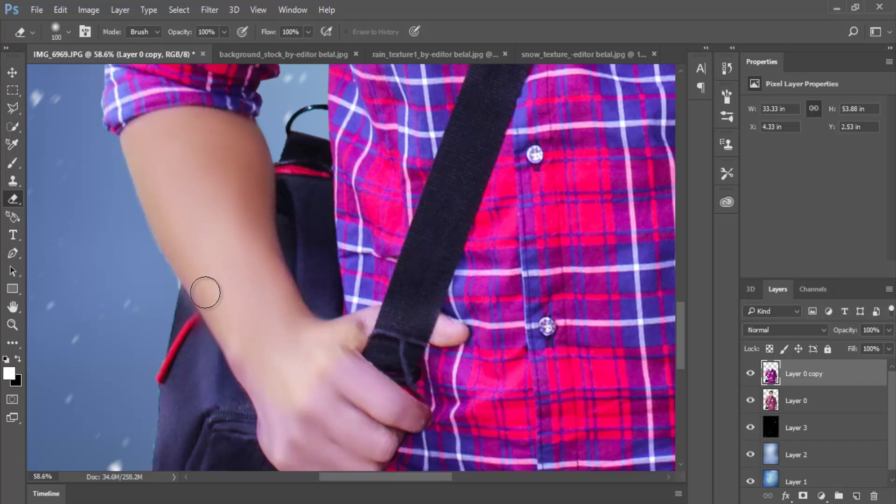
# Step: Erase the pink tint from the finger, wrist and hand with a smaller eraser
pyautogui.scroll(-3, 360, 373)
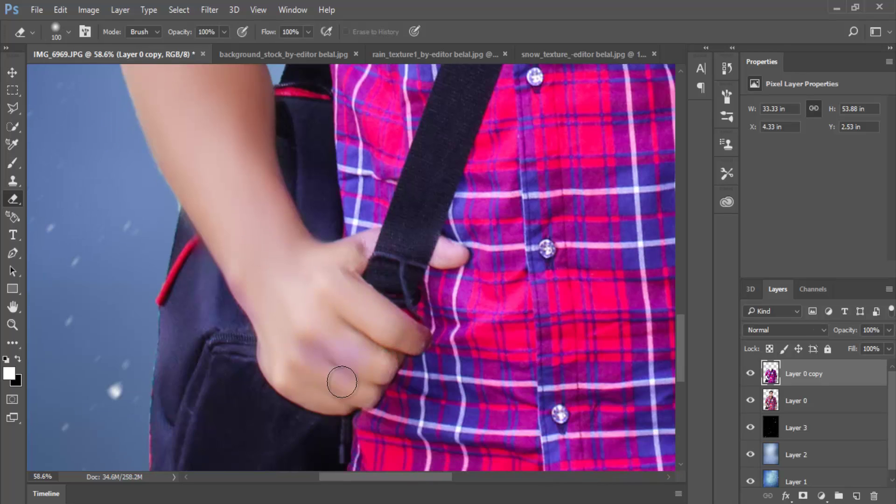
pyautogui.press('[')
pyautogui.press('[')
pyautogui.press('[')
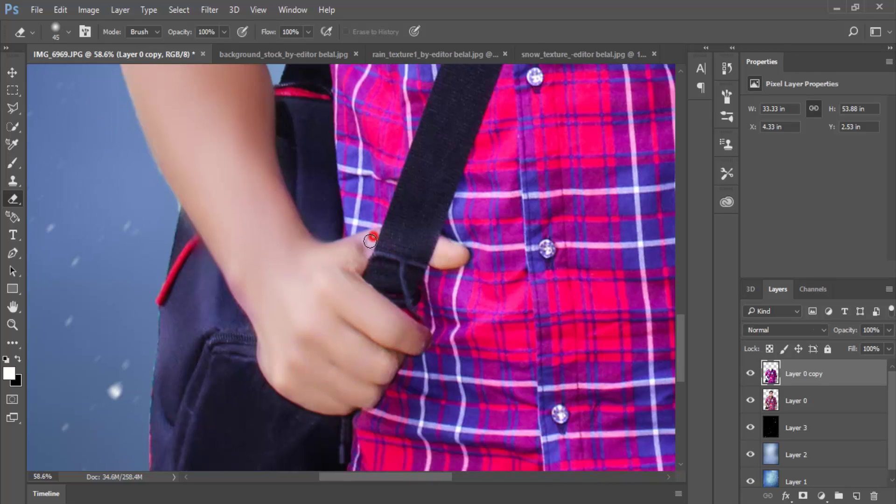
pyautogui.moveTo(338, 251); pyautogui.dragTo(362, 251)
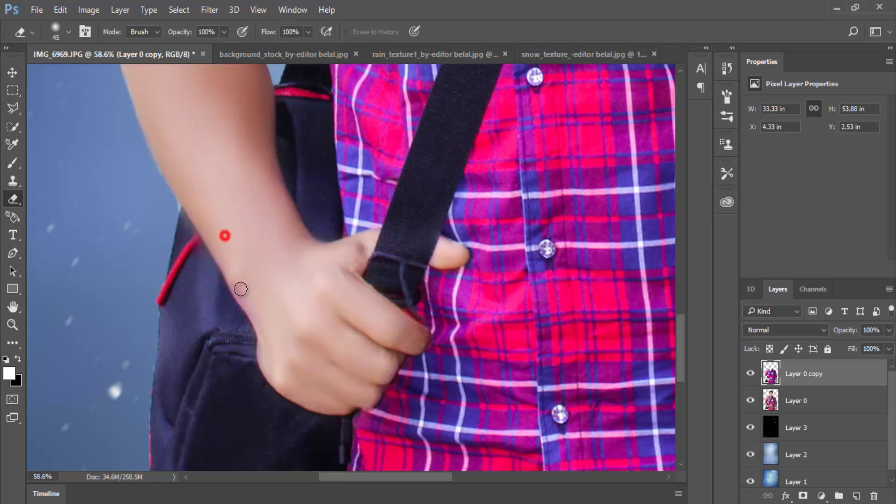
pyautogui.moveTo(238, 288); pyautogui.dragTo(307, 399)
pyautogui.moveTo(352, 476); pyautogui.dragTo(458, 477)
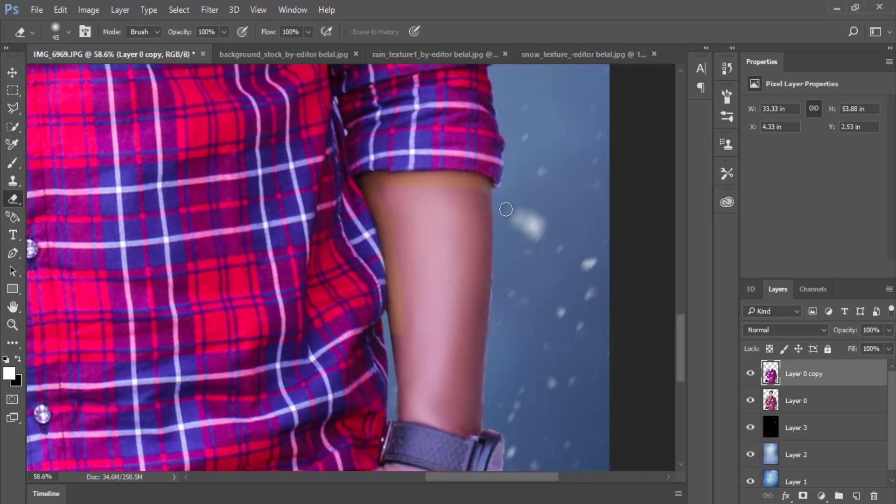
pyautogui.scroll(-2, 428, 274)
pyautogui.scroll(-3, 397, 233)
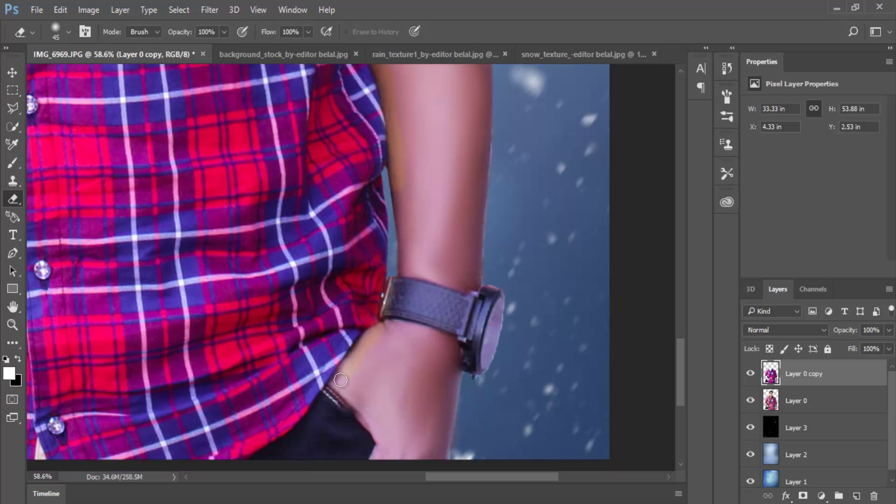
pyautogui.scroll(-2, 355, 373)
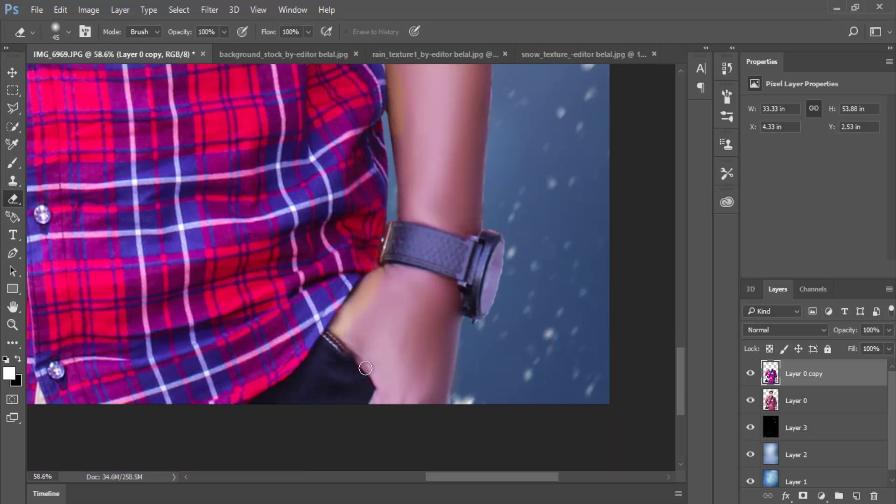
# Step: Lasso and delete the pink area over the chest and arm on the copy
pyautogui.click(13, 110)
pyautogui.scroll(3, 280, 187)
pyautogui.scroll(2, 327, 140)
pyautogui.moveTo(366, 110); pyautogui.dragTo(500, 444)
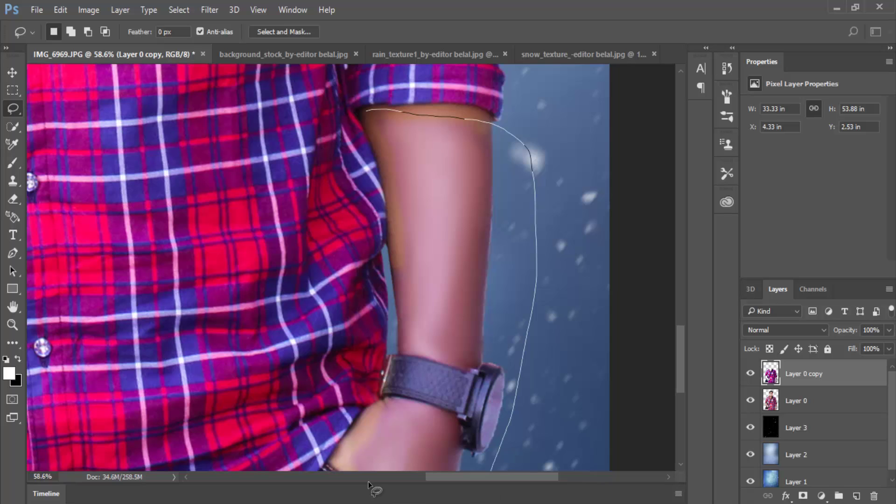
pyautogui.moveTo(396, 239); pyautogui.dragTo(351, 469)
pyautogui.scroll(-1, 399, 228)
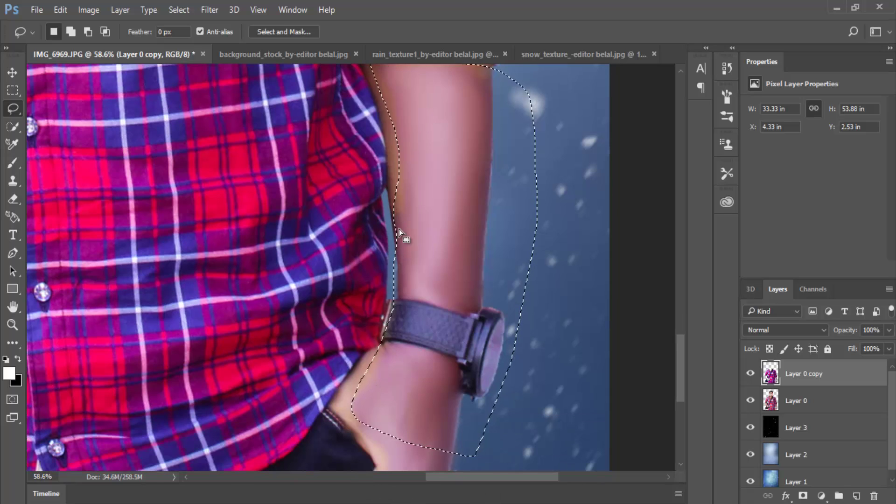
pyautogui.press('Delete')
pyautogui.hotkey('ctrl', 'd')
# Step: Lasso and delete the pink area over the wrist
pyautogui.scroll(-2, 398, 228)
pyautogui.moveTo(474, 354); pyautogui.dragTo(363, 340)
pyautogui.moveTo(381, 395); pyautogui.dragTo(392, 413)
pyautogui.press('Delete')
pyautogui.hotkey('ctrl', 'd')
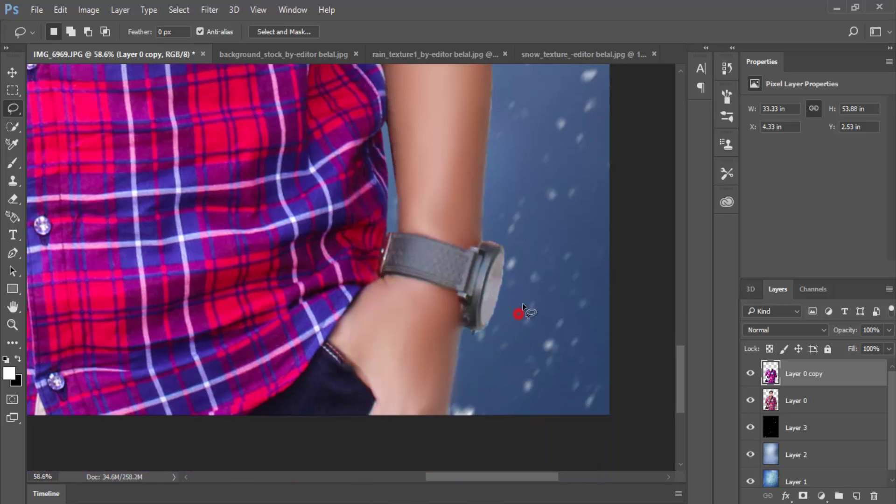
# Step: Delete the lassoed area around the neck and head, then inspect the collar edge with the Eraser
pyautogui.scroll(4, 518, 304)
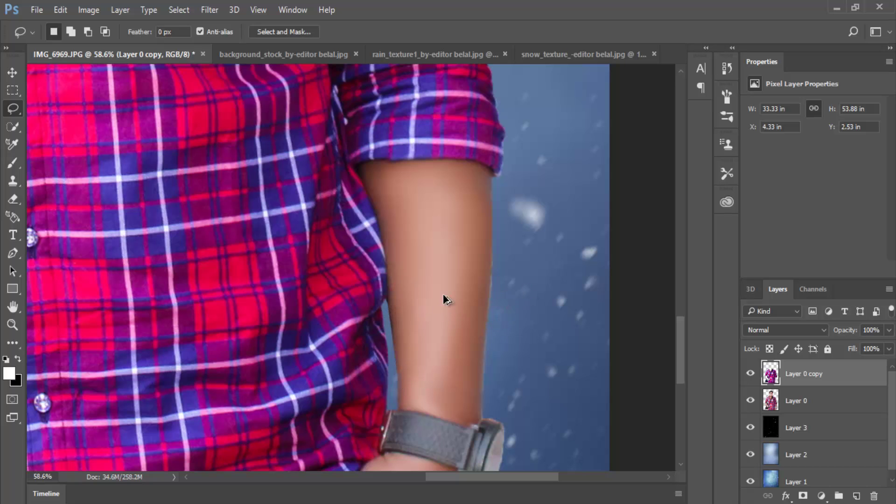
pyautogui.scroll(-5, 446, 298)
pyautogui.scroll(2, 312, 105)
pyautogui.scroll(4, 312, 105)
pyautogui.moveTo(433, 184)
pyautogui.mouseDown()
pyautogui.moveTo(350, 227)
pyautogui.moveTo(456, 136)
pyautogui.mouseUp()
pyautogui.press('Delete')
pyautogui.hotkey('ctrl', 'd')
pyautogui.press('e')
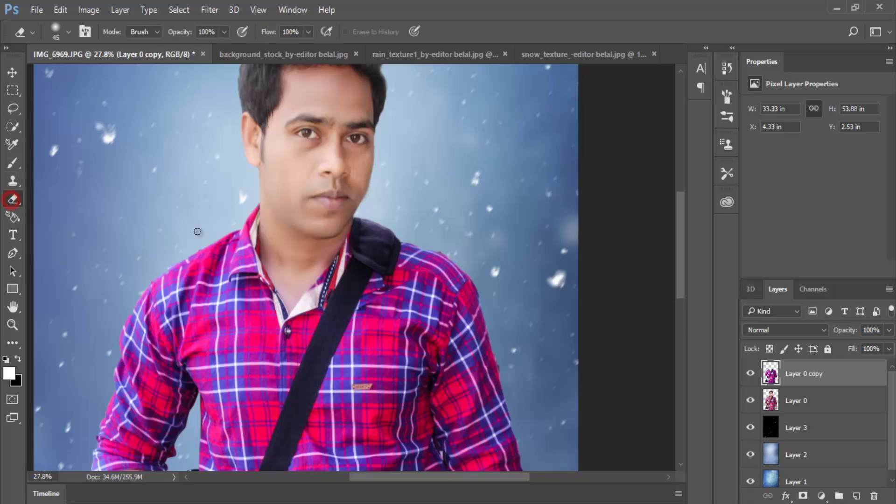
pyautogui.scroll(-3, 197, 232)
pyautogui.scroll(5, 359, 176)
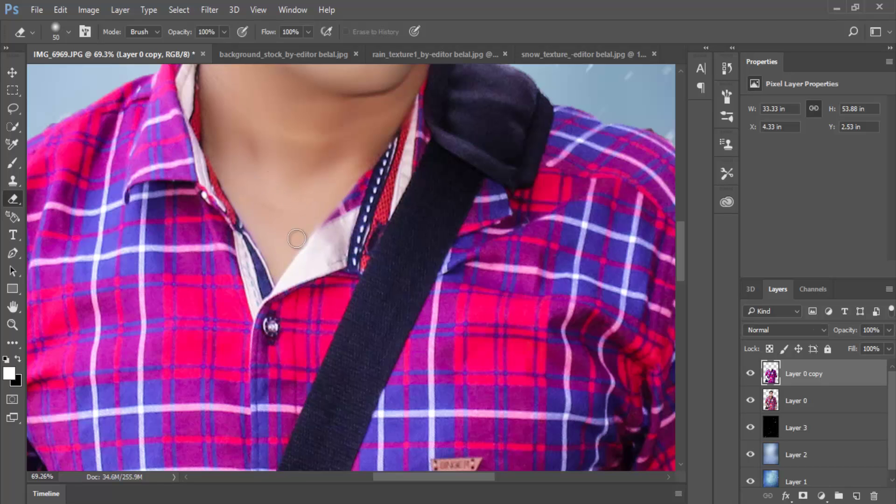
pyautogui.scroll(-5, 264, 197)
pyautogui.scroll(2, 265, 196)
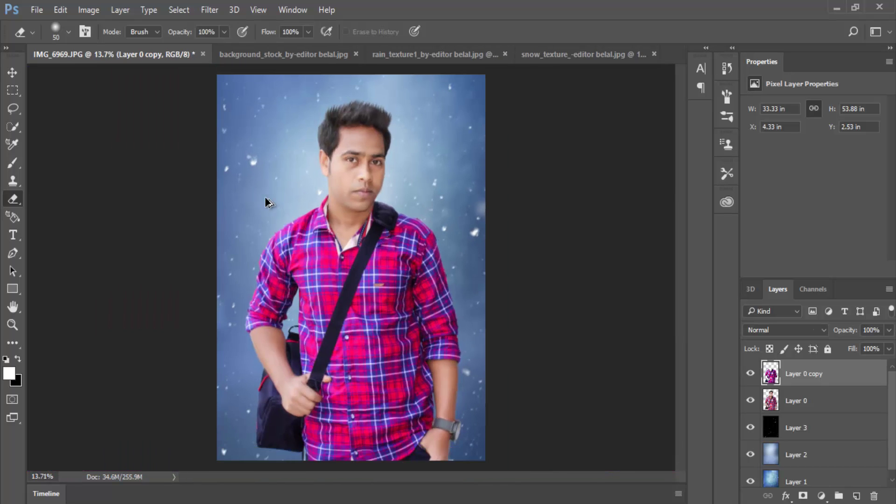
pyautogui.scroll(1, 265, 196)
# Step: Launch Color Efex Pro 4 on the shirt cutout and apply a Cross Processing method
pyautogui.press('v')
pyautogui.click(750, 373)
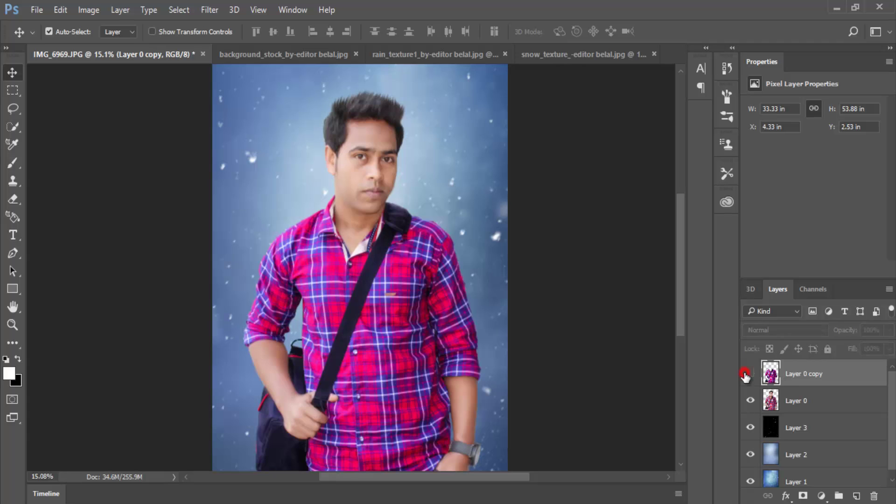
pyautogui.click(211, 10)
pyautogui.moveTo(234, 354)
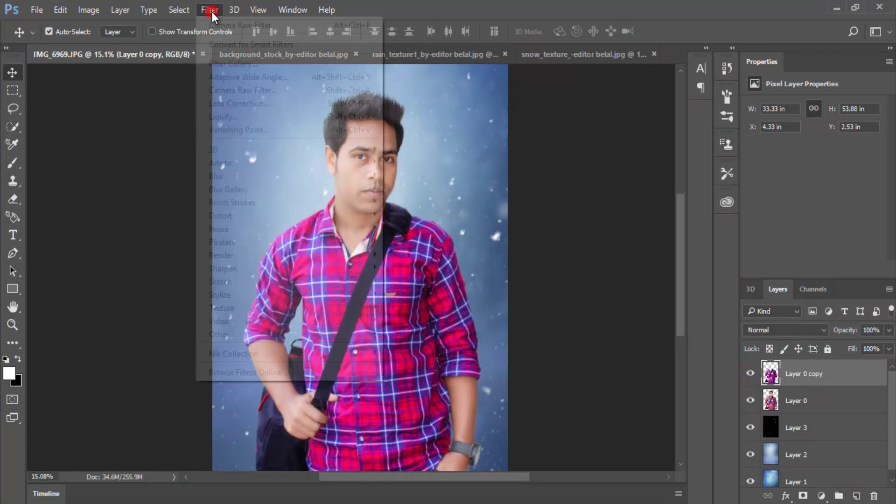
pyautogui.click(406, 366)
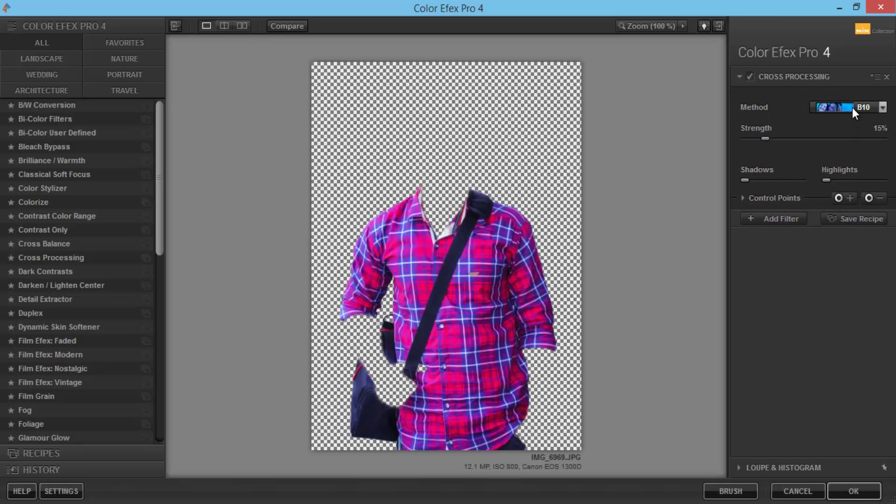
pyautogui.click(851, 107)
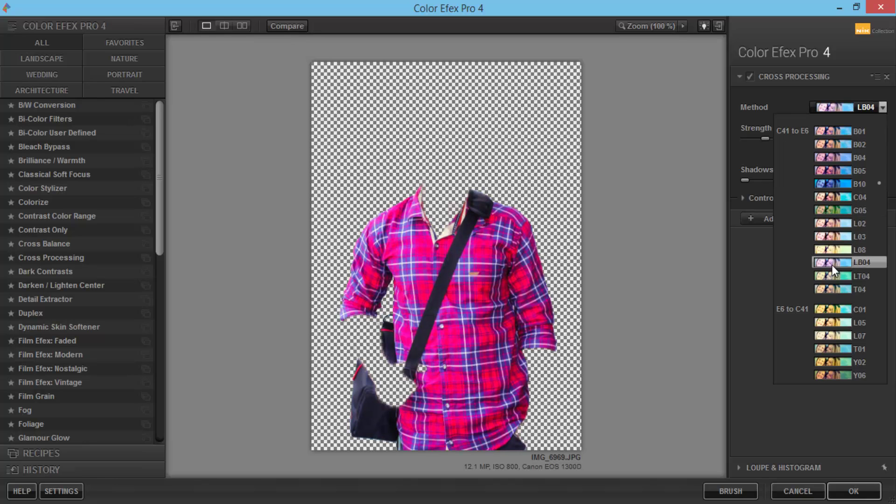
pyautogui.click(831, 306)
# Step: Try stacked filters: Dynamic Skin Softener, Indian Summer method 4, and Image Borders
pyautogui.click(768, 223)
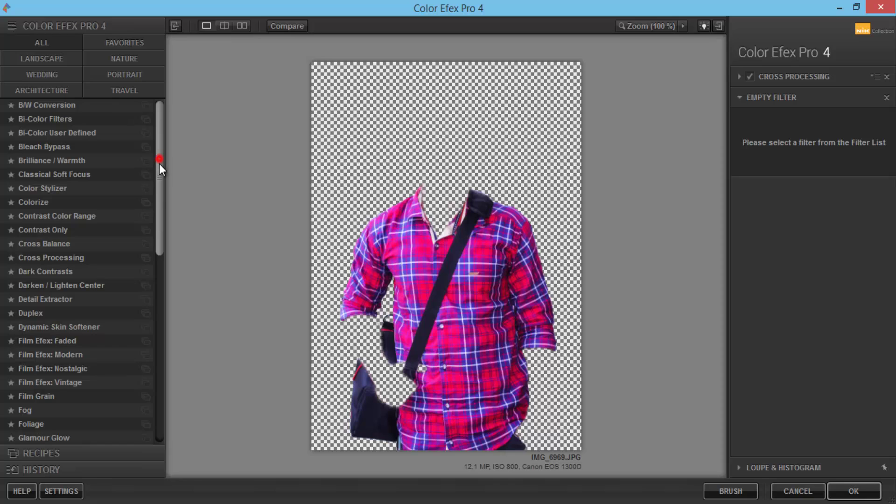
pyautogui.moveTo(159, 163); pyautogui.dragTo(162, 207)
pyautogui.click(105, 219)
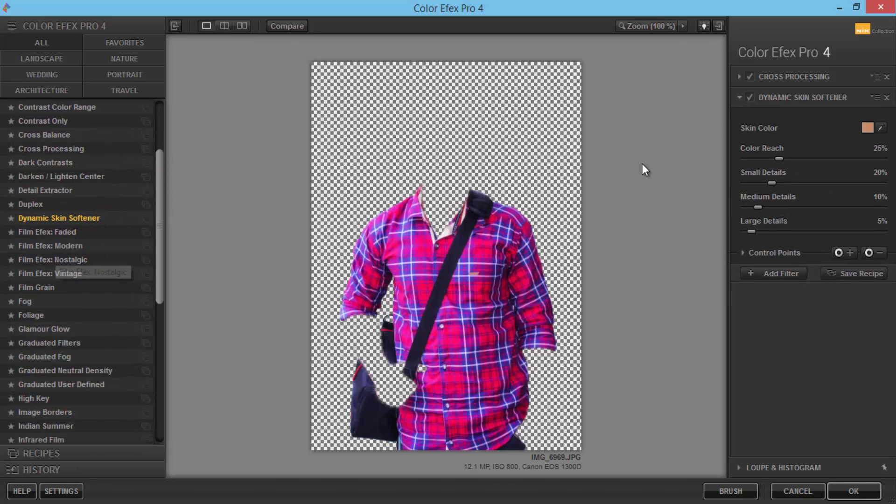
pyautogui.click(750, 96)
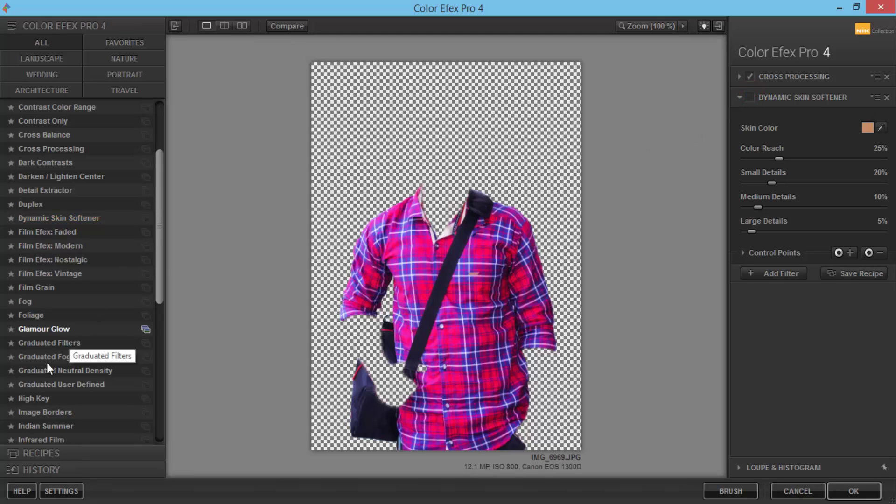
pyautogui.scroll(-2, 48, 336)
pyautogui.scroll(-1, 44, 336)
pyautogui.click(39, 343)
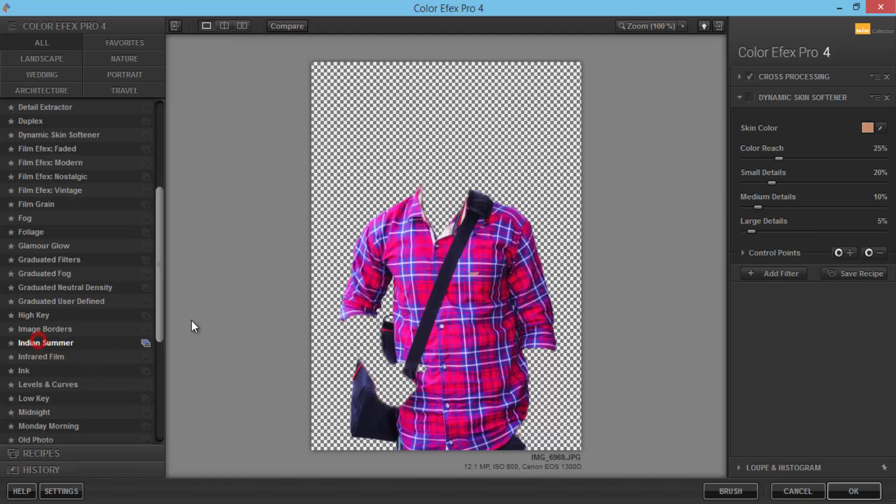
pyautogui.click(881, 128)
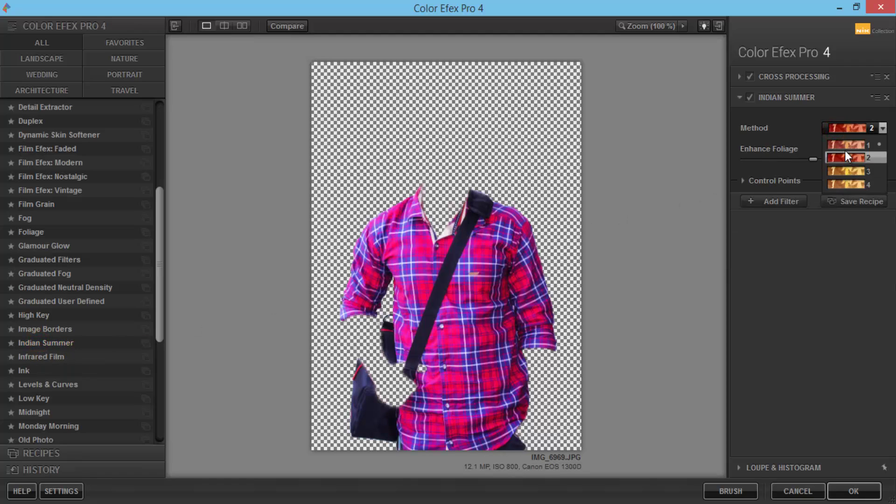
pyautogui.click(841, 183)
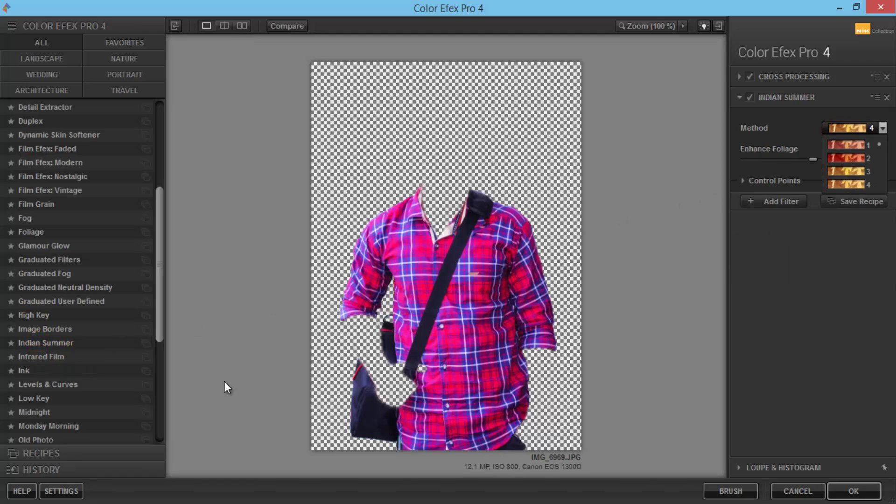
pyautogui.click(57, 329)
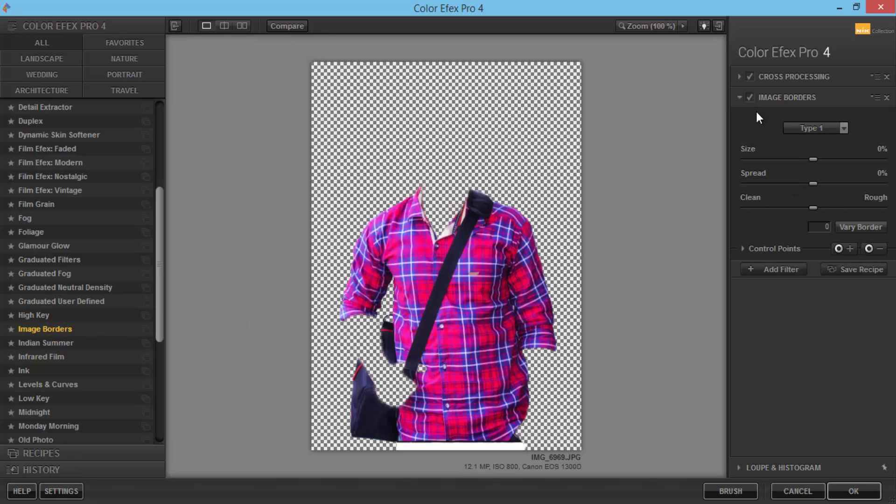
pyautogui.click(749, 97)
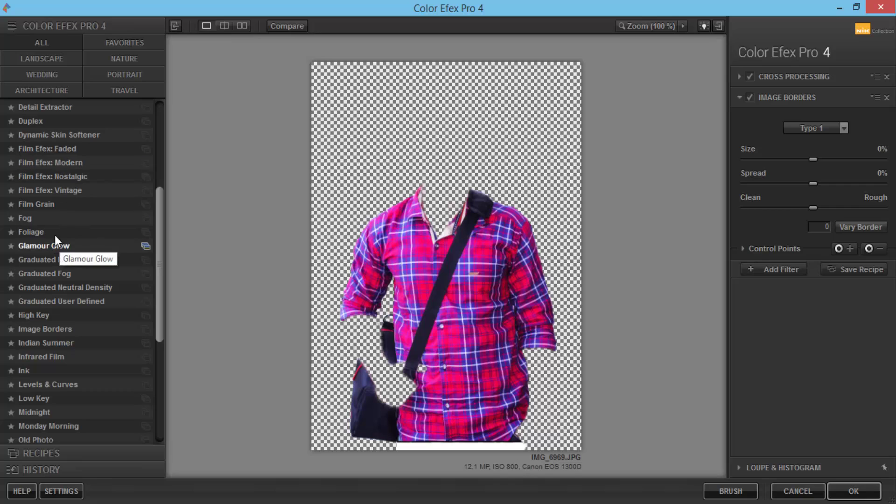
pyautogui.scroll(3, 55, 235)
# Step: Use Dark Contrasts with about 50% saturation, lower contrast and slightly higher brightness, then apply
pyautogui.click(56, 146)
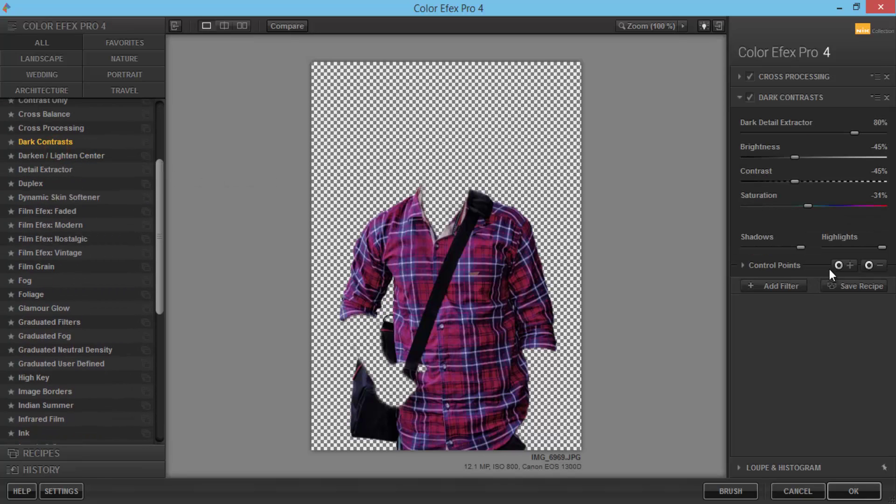
pyautogui.moveTo(854, 210); pyautogui.dragTo(878, 203)
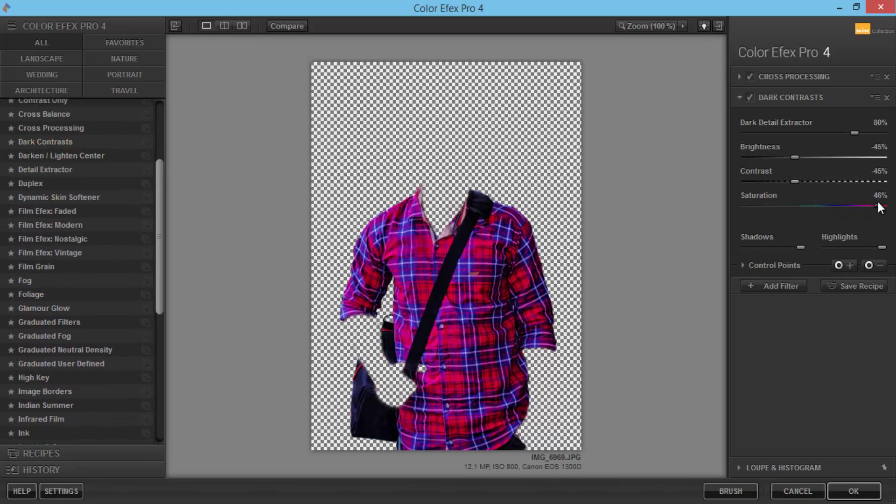
pyautogui.click(795, 179)
pyautogui.moveTo(783, 180); pyautogui.dragTo(765, 185)
pyautogui.click(797, 158)
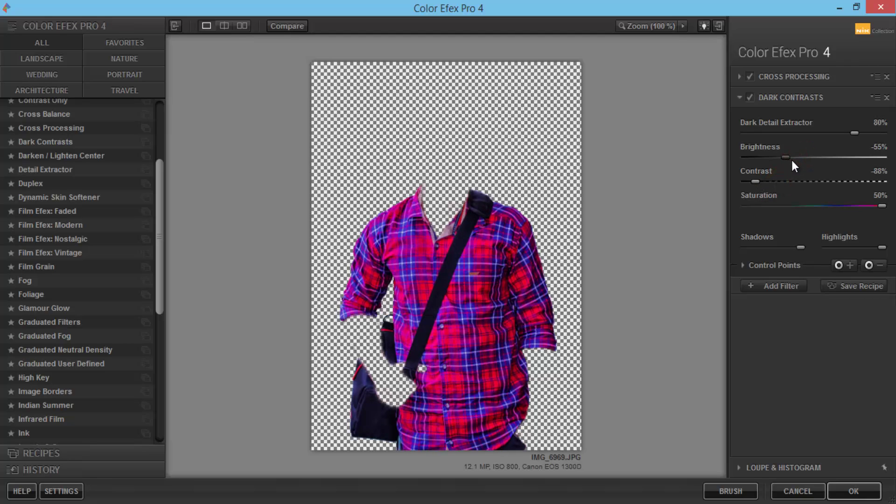
pyautogui.moveTo(792, 161); pyautogui.dragTo(795, 161)
pyautogui.click(872, 481)
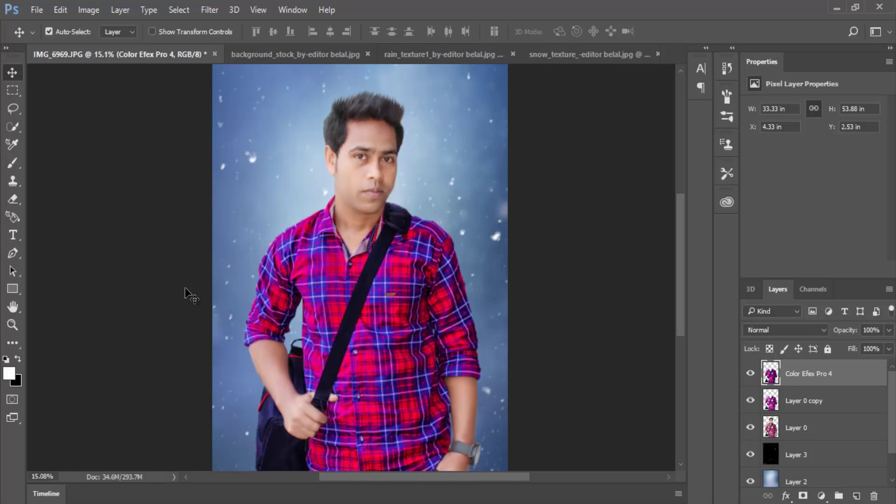
# Step: Merge the Color Efex layer and the cutout copy down into Layer 0
pyautogui.press('ctrl')
pyautogui.scroll(-2, 217, 287)
pyautogui.scroll(2, 219, 290)
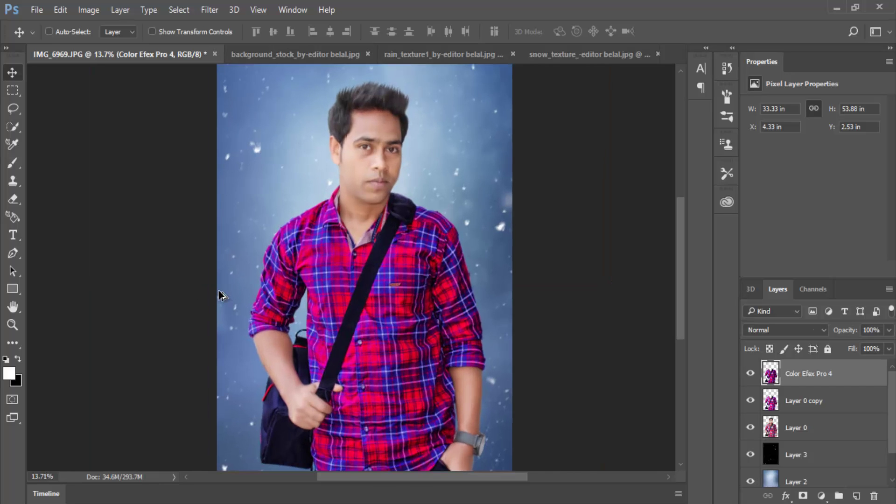
pyautogui.scroll(-1, 231, 296)
pyautogui.rightClick(815, 378)
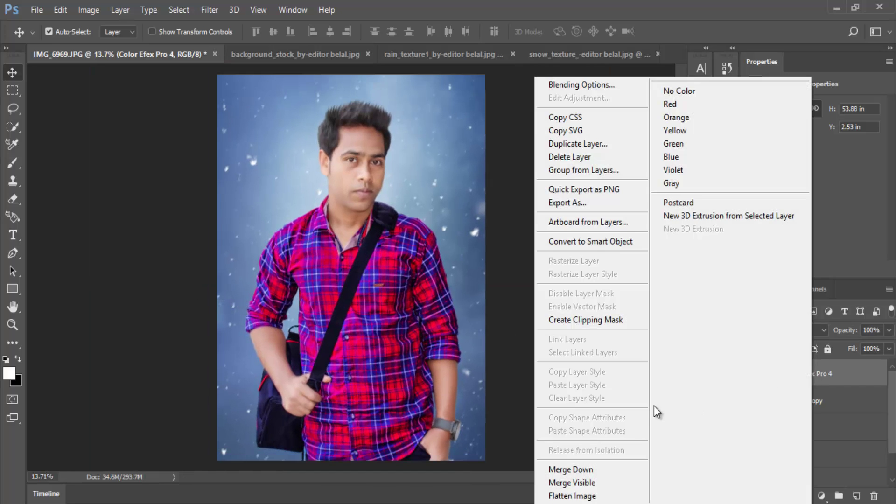
pyautogui.click(605, 468)
pyautogui.rightClick(799, 383)
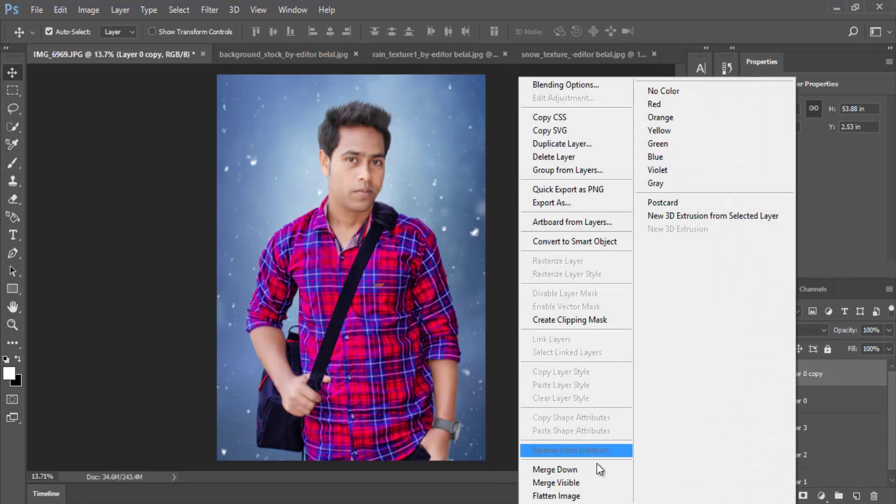
pyautogui.click(560, 462)
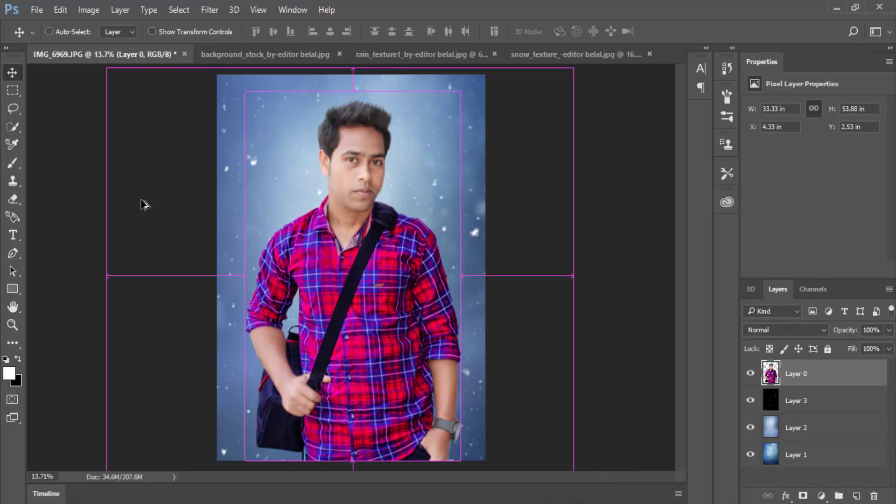
# Step: Zoom in and erase stray pixels along the left edge of the man's hair
pyautogui.scroll(2, 384, 124)
pyautogui.scroll(2, 344, 124)
pyautogui.scroll(2, 329, 156)
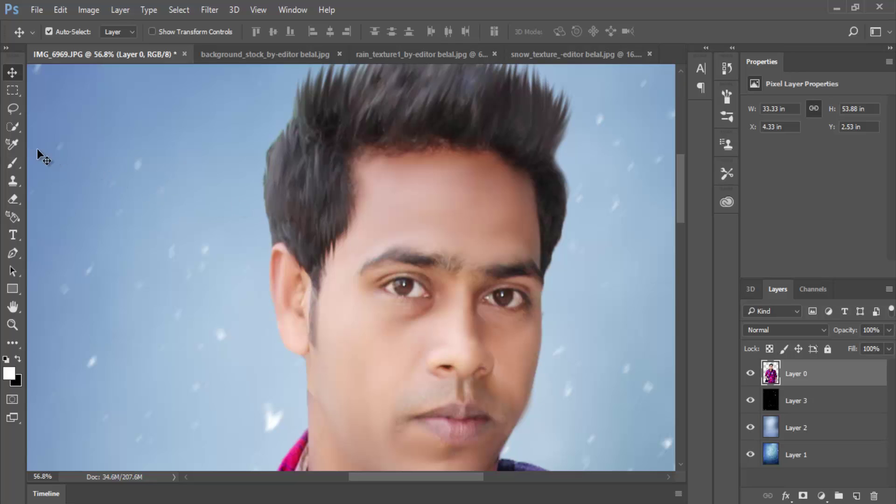
pyautogui.click(18, 199)
pyautogui.moveTo(282, 124); pyautogui.dragTo(259, 229)
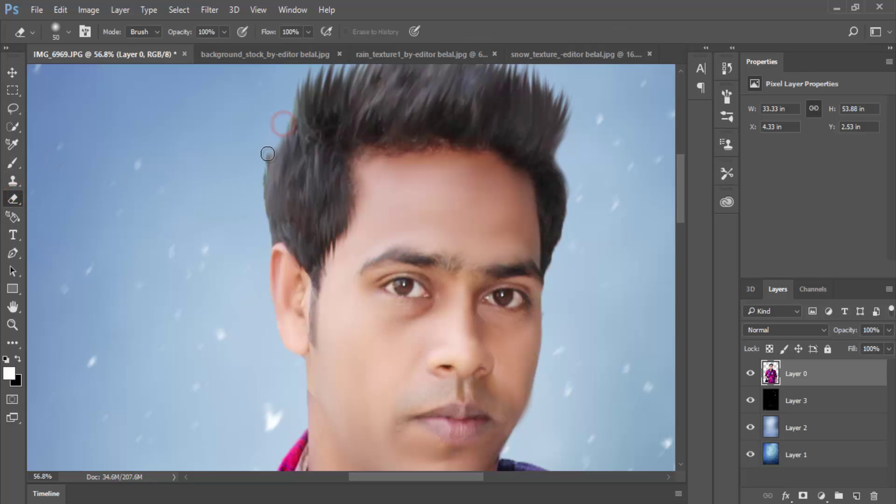
pyautogui.moveTo(271, 150); pyautogui.dragTo(261, 225)
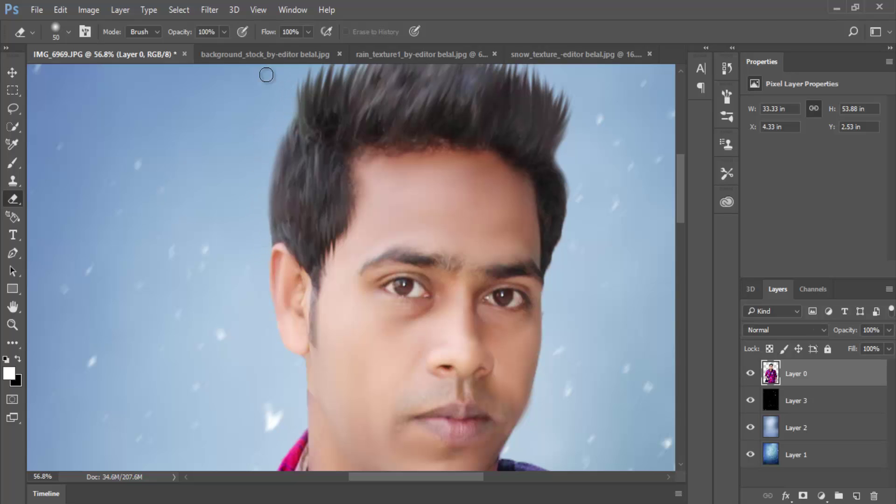
pyautogui.scroll(-3, 272, 168)
pyautogui.scroll(3, 536, 146)
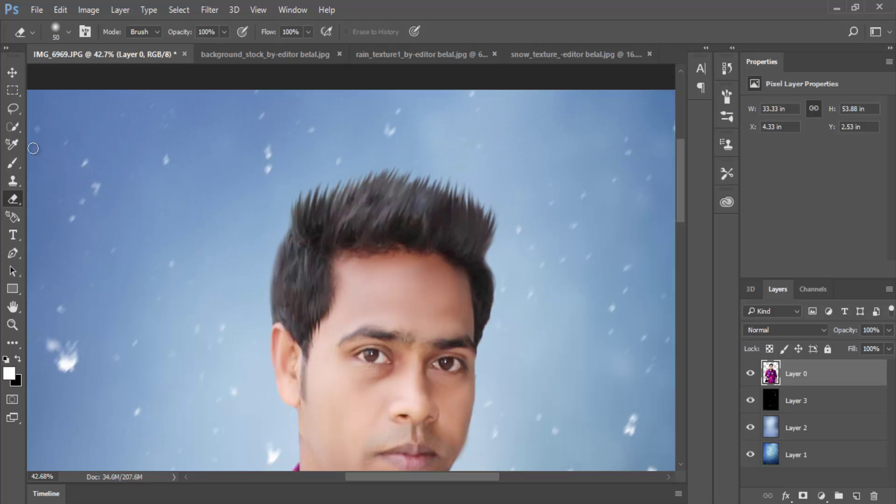
# Step: Lasso the man's spiky hair and copy it onto a new layer
pyautogui.click(12, 108)
pyautogui.moveTo(496, 338); pyautogui.dragTo(453, 277)
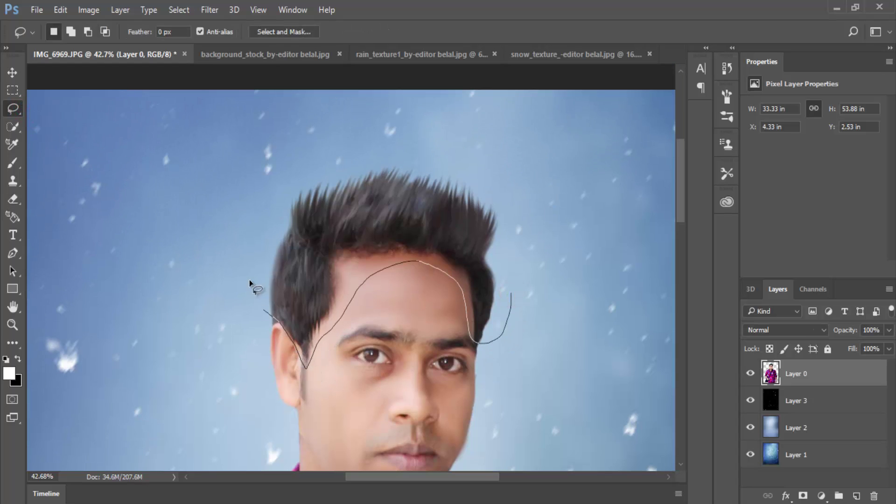
pyautogui.moveTo(249, 279)
pyautogui.mouseDown()
pyautogui.moveTo(539, 197)
pyautogui.moveTo(512, 289)
pyautogui.mouseUp()
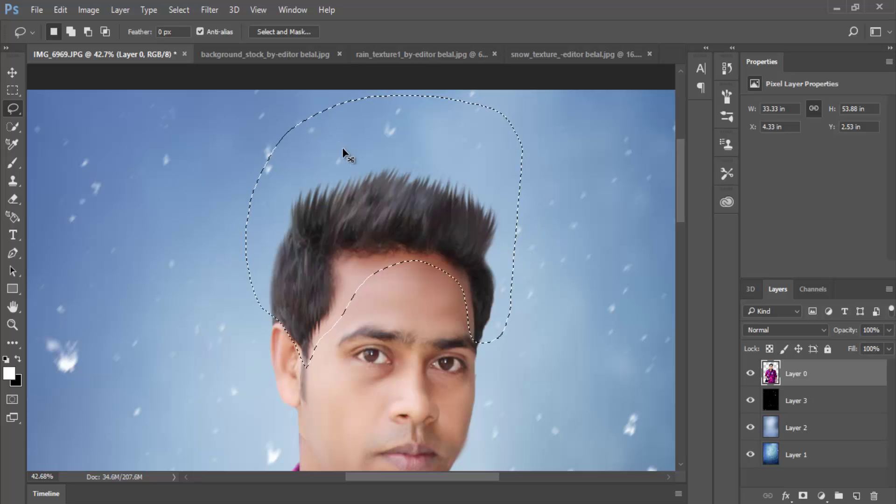
pyautogui.hotkey('ctrl', 'j')
# Step: Smart Sharpen the hair layer at 228% with 5.9 px radius, then toggle it to compare
pyautogui.click(17, 74)
pyautogui.click(209, 10)
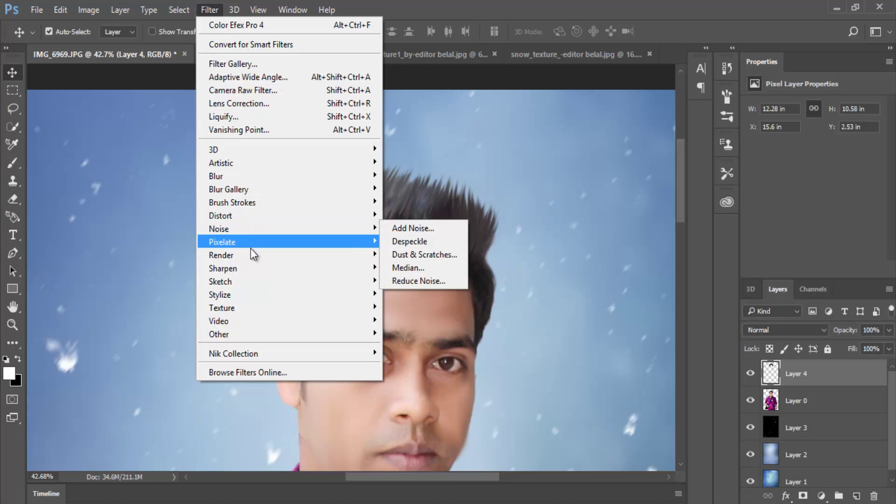
pyautogui.moveTo(223, 268)
pyautogui.click(427, 319)
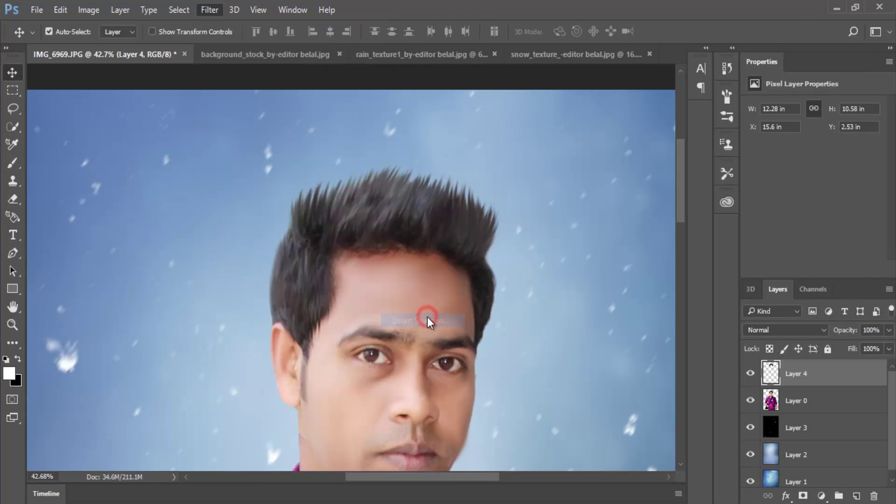
pyautogui.moveTo(510, 177); pyautogui.dragTo(530, 282)
pyautogui.moveTo(544, 182)
pyautogui.mouseDown()
pyautogui.moveTo(524, 244)
pyautogui.moveTo(512, 221)
pyautogui.mouseUp()
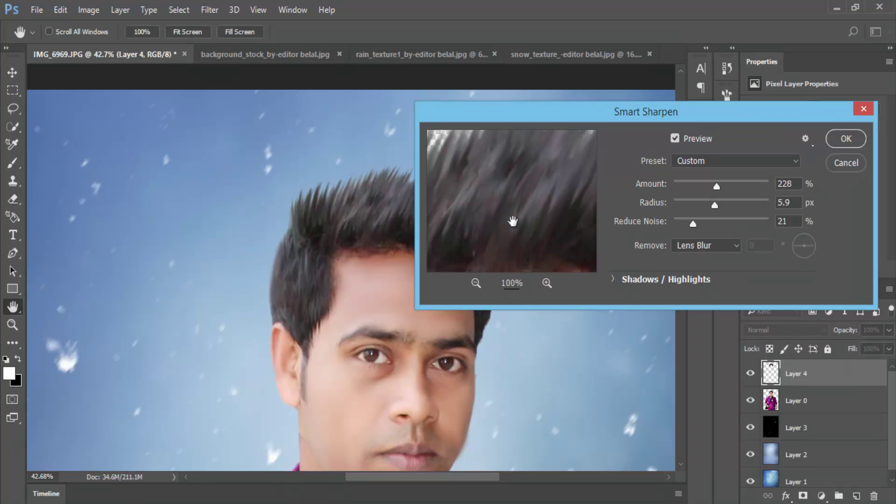
pyautogui.click(854, 149)
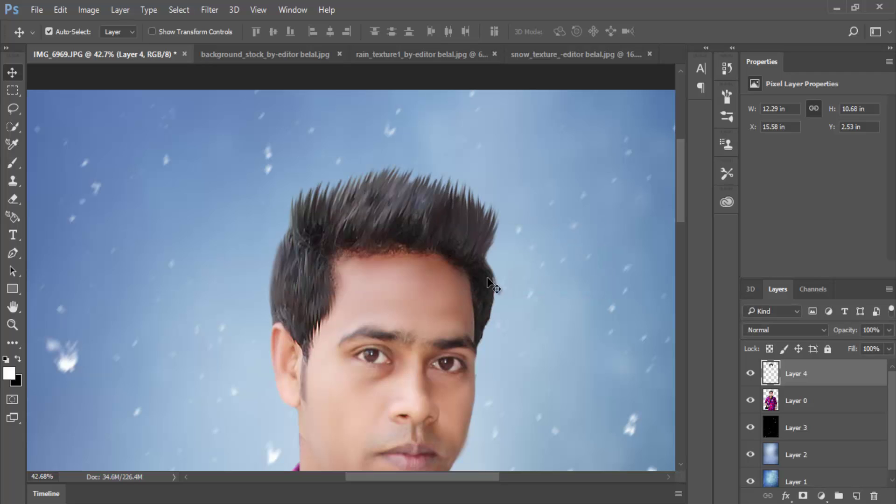
pyautogui.click(748, 374)
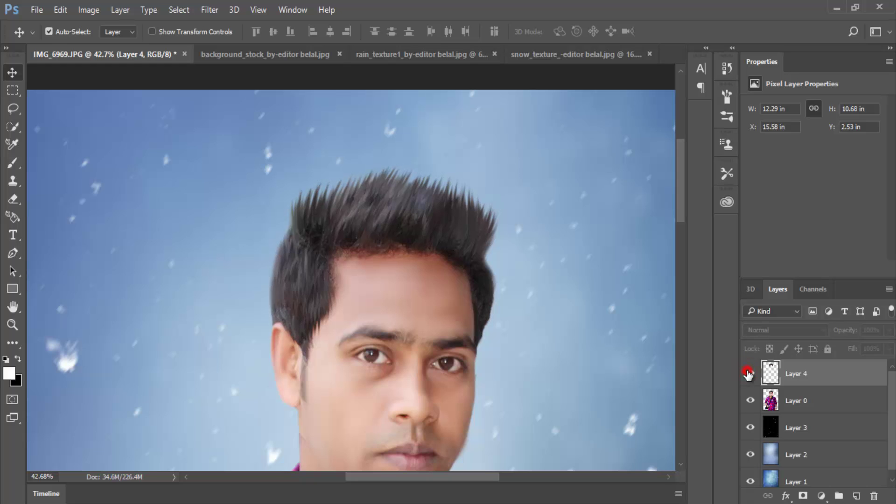
pyautogui.click(749, 373)
# Step: Fit the image on screen and merge the sharpened hair layer into the man's layer
pyautogui.hotkey('ctrl', '0')
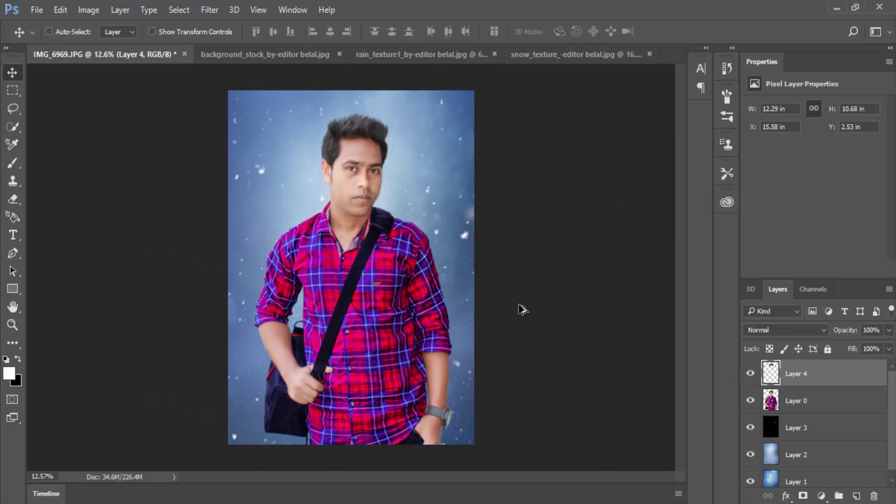
pyautogui.rightClick(815, 383)
pyautogui.click(588, 471)
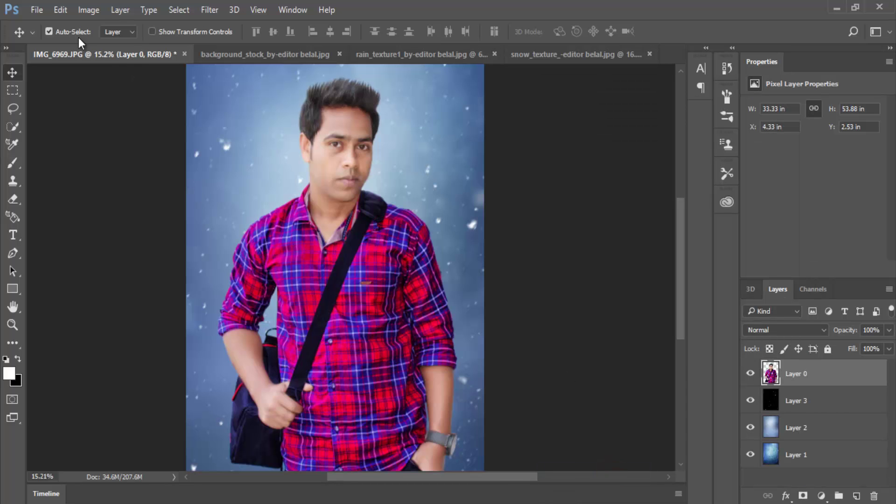
# Step: Open the 'I'm not a nerd' glasses quote JPG from the Desktop
pyautogui.click(36, 9)
pyautogui.click(37, 36)
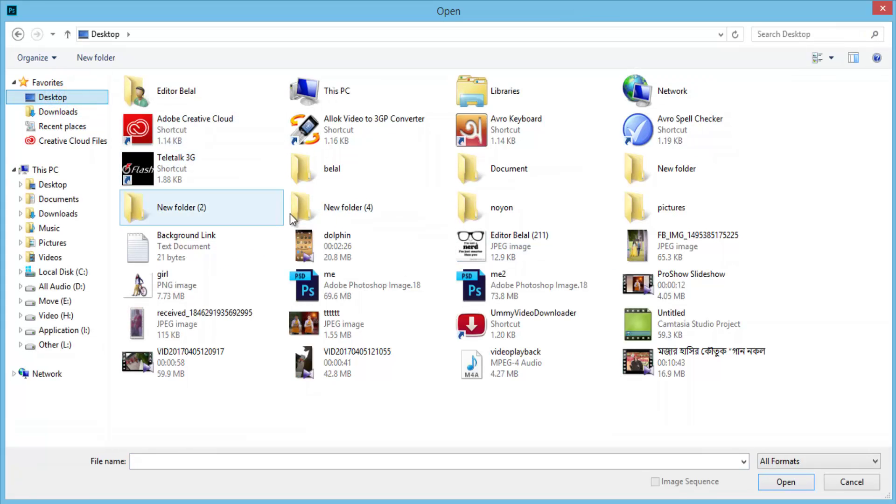
pyautogui.doubleClick(491, 262)
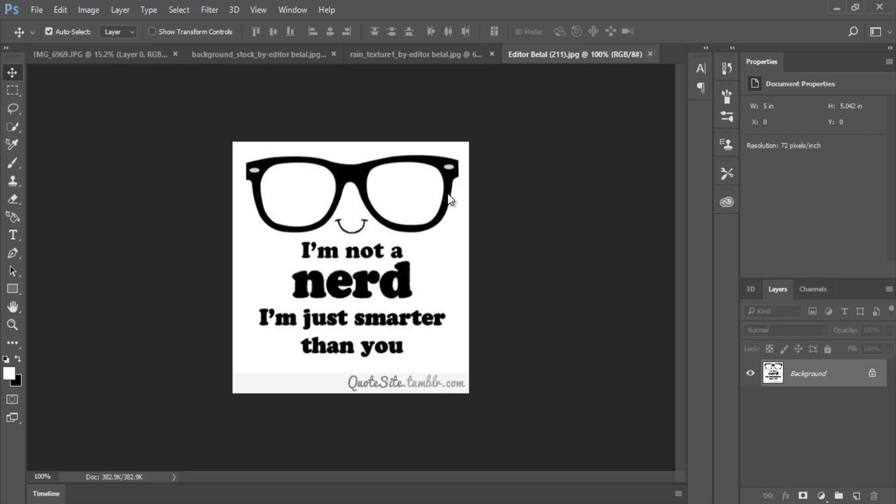
# Step: Bring the quote image into the portrait and scale it up beside the man's head
pyautogui.moveTo(448, 195)
pyautogui.mouseDown()
pyautogui.moveTo(209, 99)
pyautogui.moveTo(438, 175)
pyautogui.mouseUp()
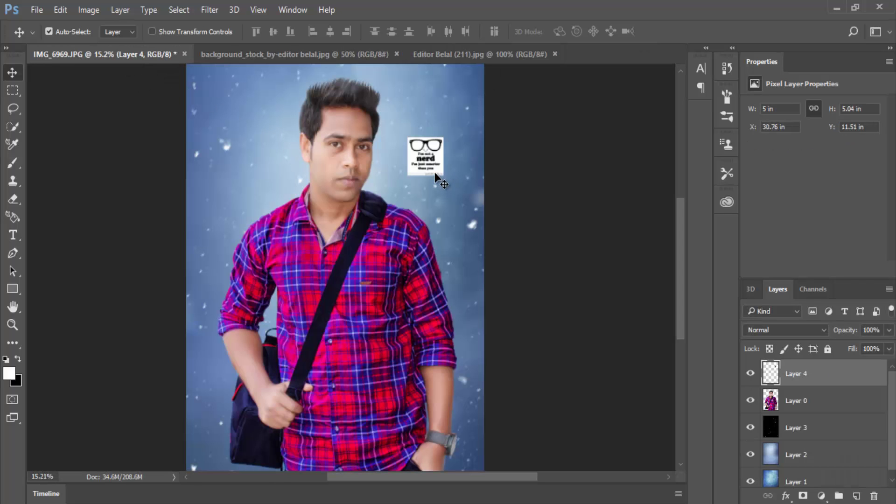
pyautogui.hotkey('ctrl', 't')
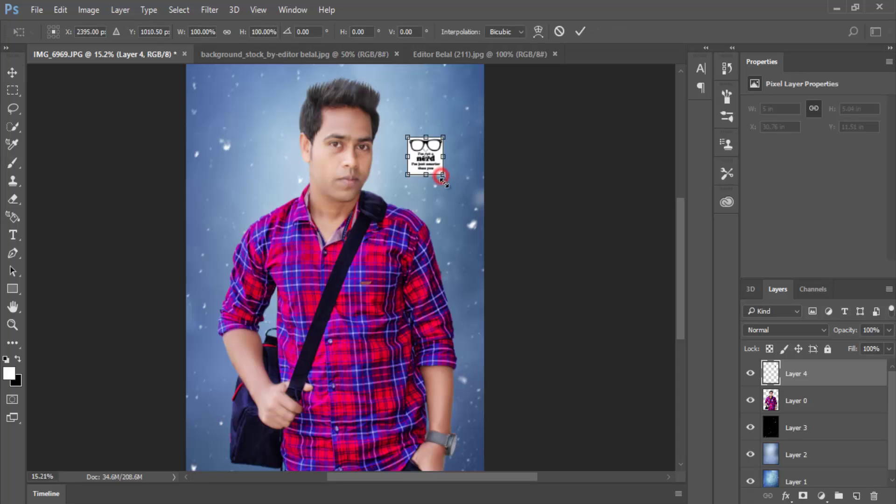
pyautogui.moveTo(444, 175); pyautogui.dragTo(496, 246)
pyautogui.moveTo(477, 195); pyautogui.dragTo(461, 174)
pyautogui.moveTo(483, 120); pyautogui.dragTo(474, 144)
pyautogui.click(580, 32)
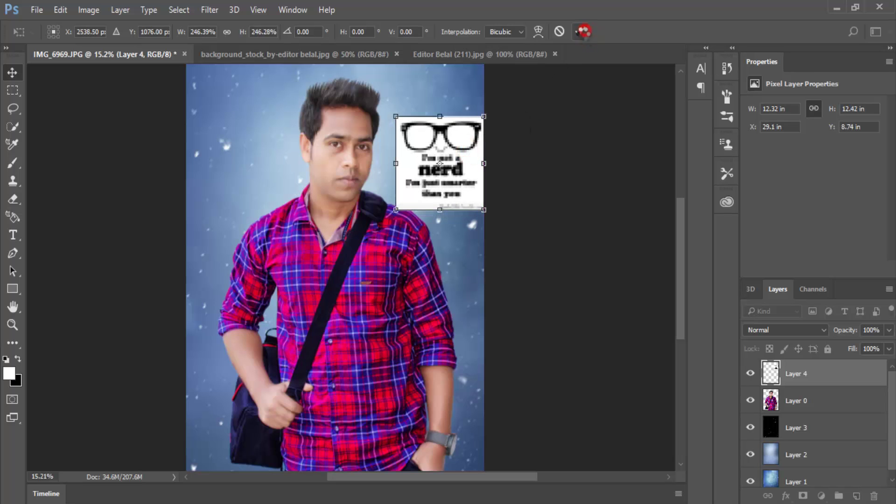
# Step: Set the quote layer's blend mode to Soft Light
pyautogui.click(801, 331)
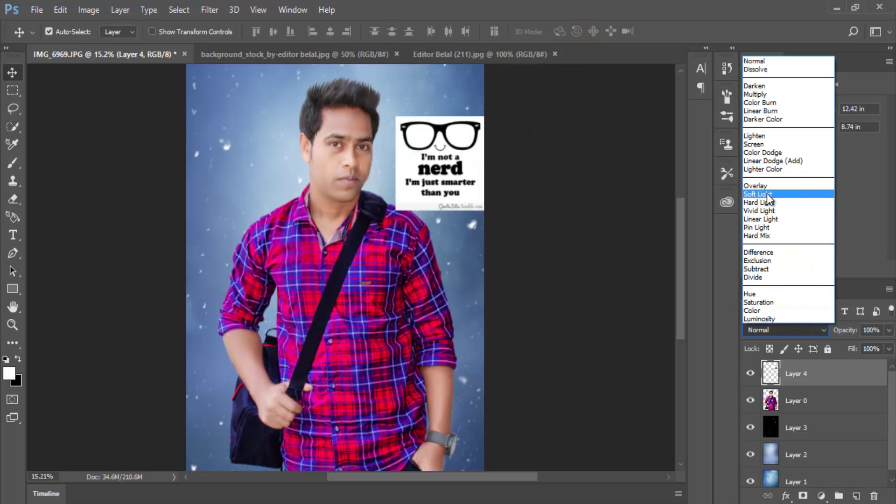
pyautogui.click(765, 194)
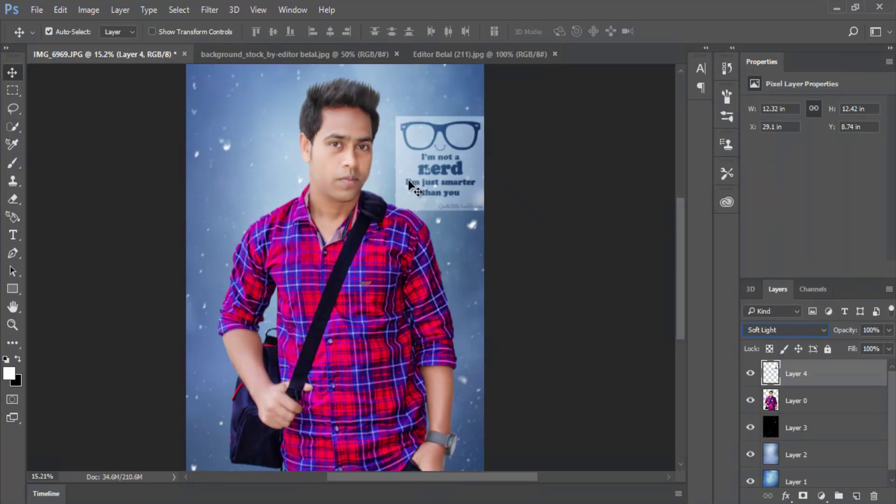
pyautogui.click(89, 10)
pyautogui.moveTo(107, 44)
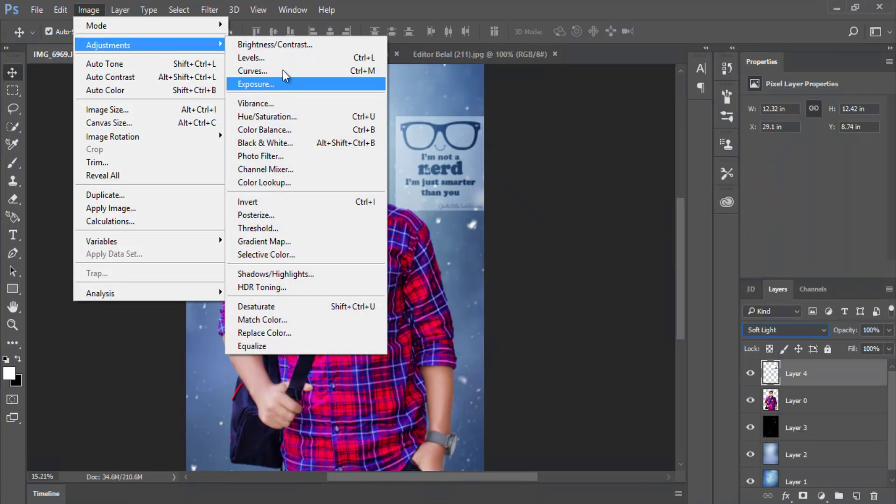
# Step: Apply Levels to the quote with output white 140 and input black 132, then nudge it up
pyautogui.click(282, 58)
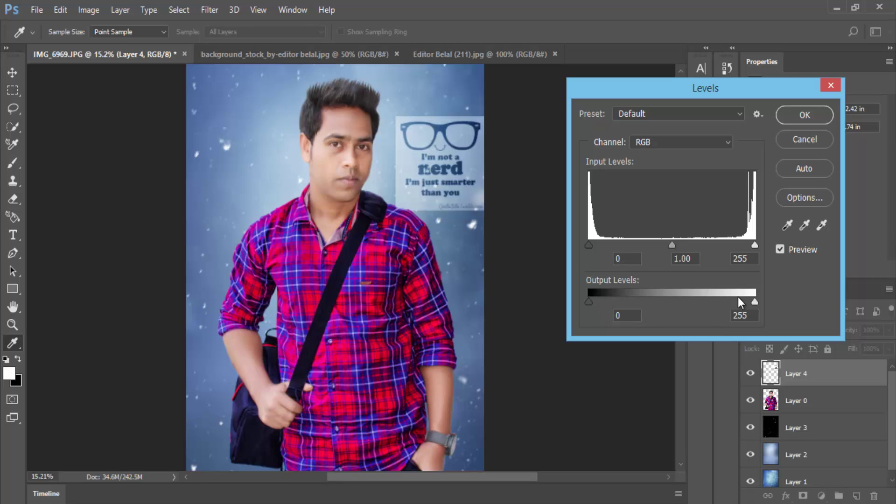
pyautogui.moveTo(753, 301)
pyautogui.mouseDown()
pyautogui.moveTo(667, 302)
pyautogui.moveTo(680, 305)
pyautogui.mouseUp()
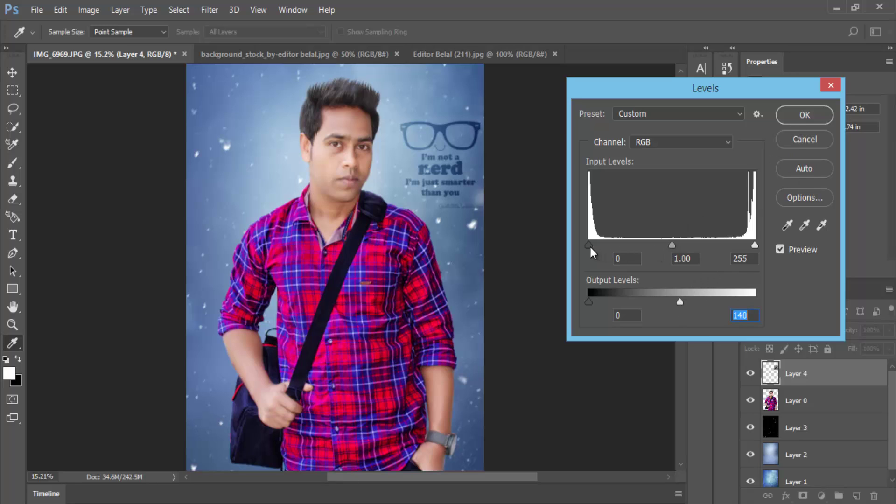
pyautogui.moveTo(590, 248); pyautogui.dragTo(632, 246)
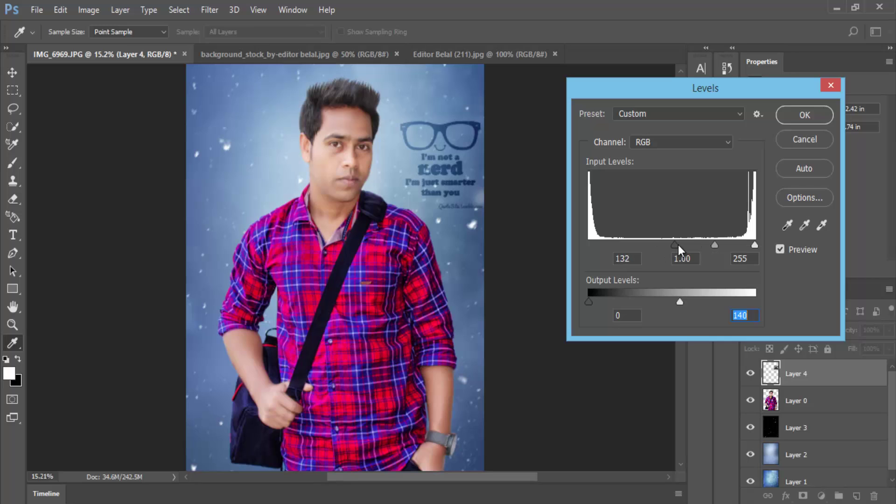
pyautogui.click(798, 115)
pyautogui.press('v')
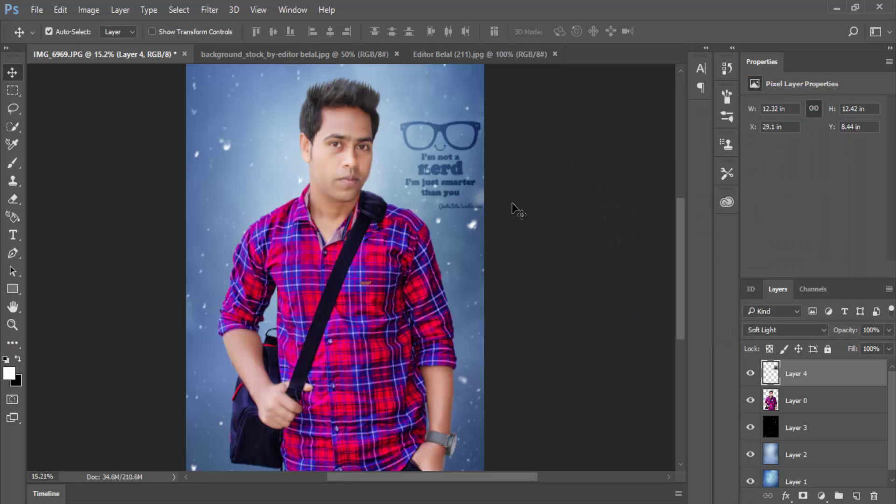
pyautogui.hotkey('shift', 'Up')
pyautogui.hotkey('shift', 'Up')
pyautogui.hotkey('shift', 'Up')
pyautogui.hotkey('shift', 'Up')
pyautogui.hotkey('shift', 'Up')
pyautogui.hotkey('shift', 'Up')
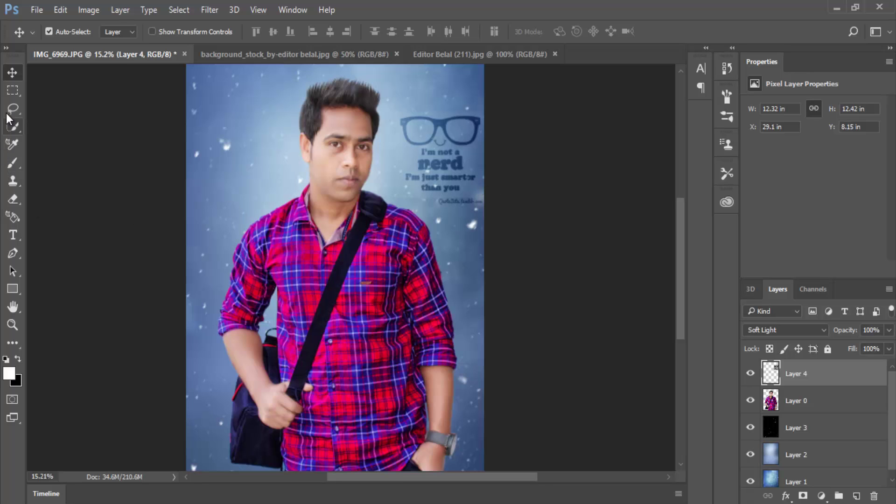
# Step: Lasso the website credit line below the quote text and remove it
pyautogui.click(12, 108)
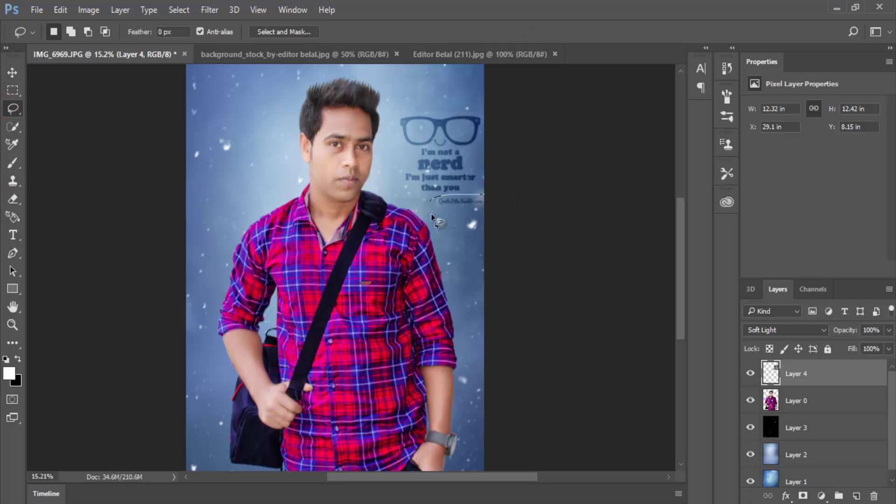
pyautogui.moveTo(463, 195); pyautogui.dragTo(527, 214)
pyautogui.hotkey('ctrl', 'd')
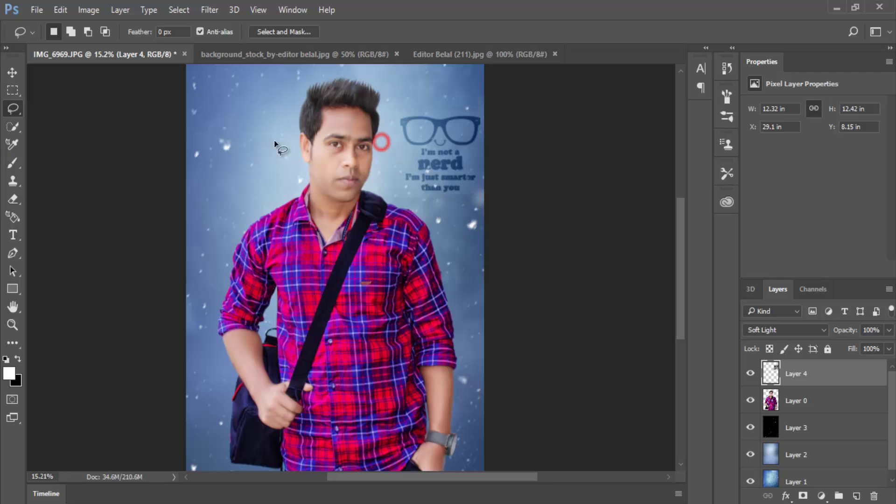
# Step: Enlarge the Eraser brush for cleaning the quote's edges, then fit the image in the window
pyautogui.click(13, 199)
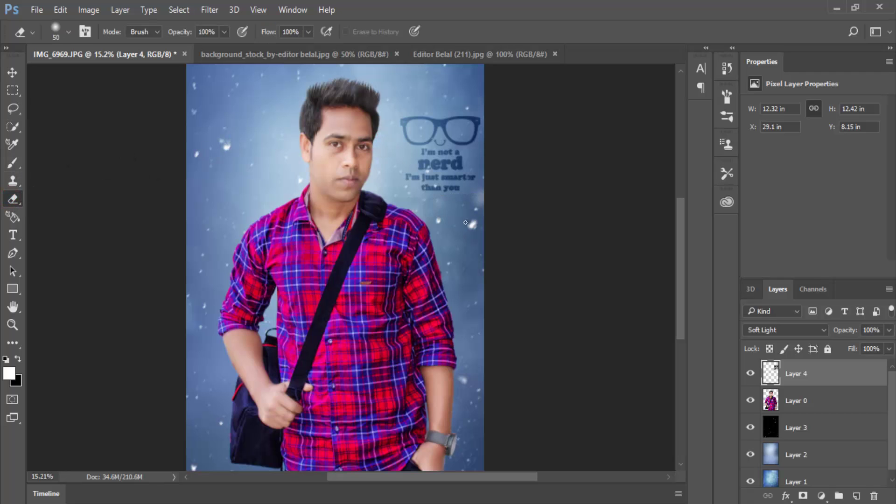
pyautogui.scroll(1, 460, 102)
pyautogui.scroll(1, 448, 120)
pyautogui.scroll(1, 448, 132)
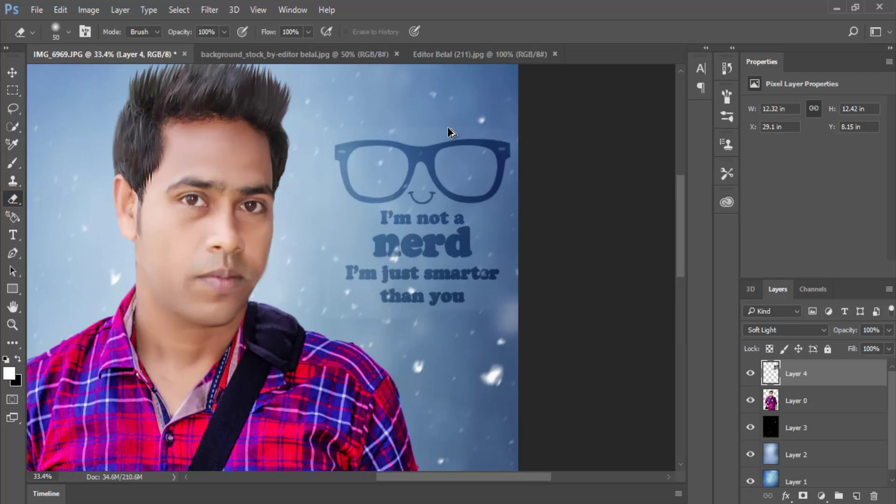
pyautogui.hscroll(-1, 448, 130)
pyautogui.press(']')
pyautogui.press(']')
pyautogui.press(']')
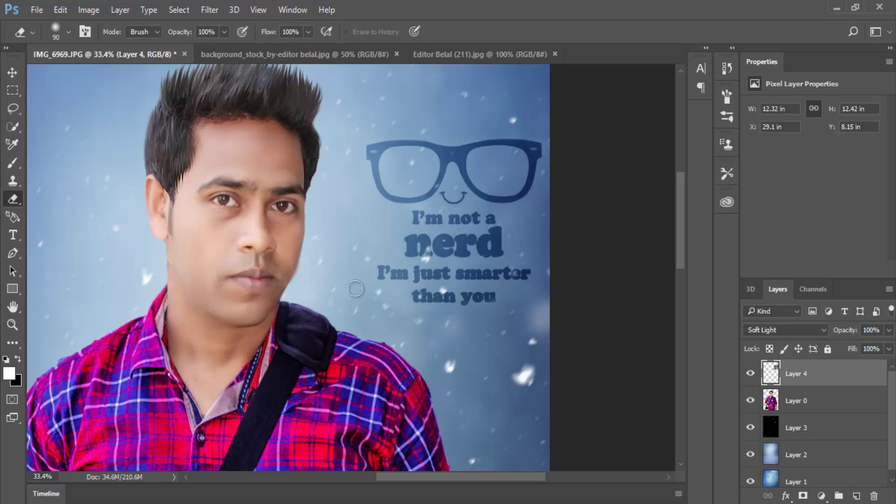
pyautogui.hotkey('ctrl', '0')
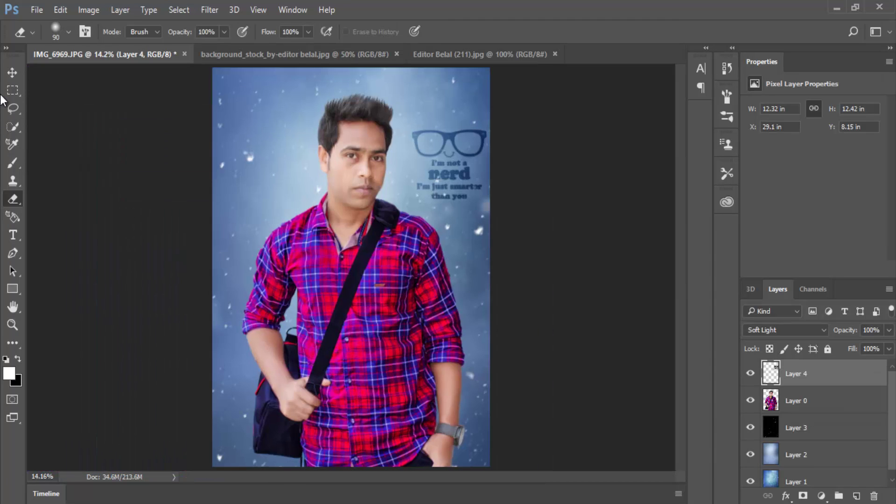
# Step: Flatten the man, glasses quote and snowy background layers into one image
pyautogui.click(12, 73)
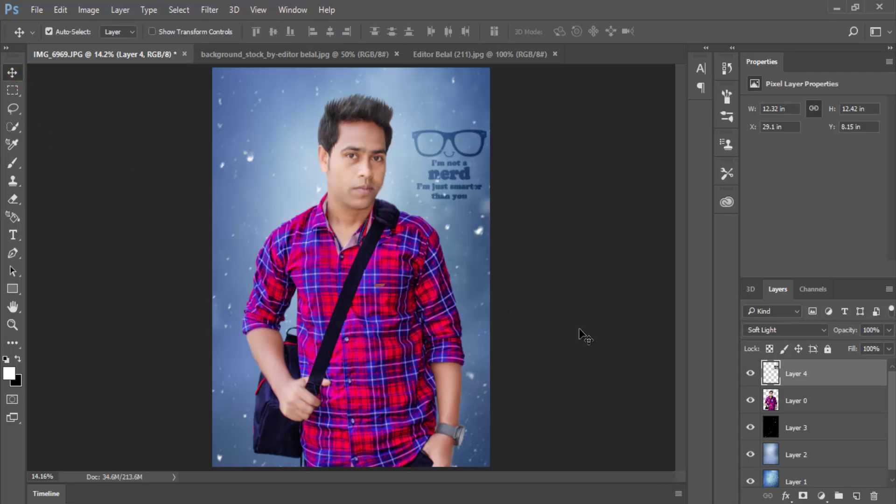
pyautogui.rightClick(816, 394)
pyautogui.click(592, 496)
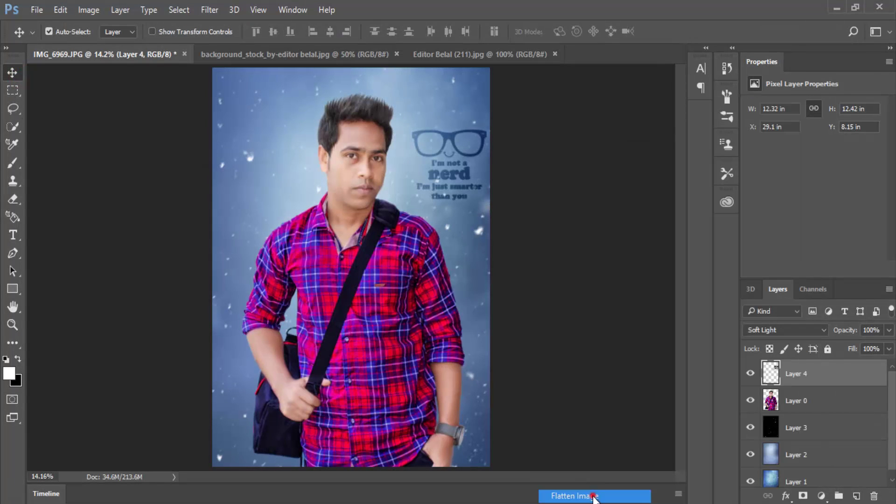